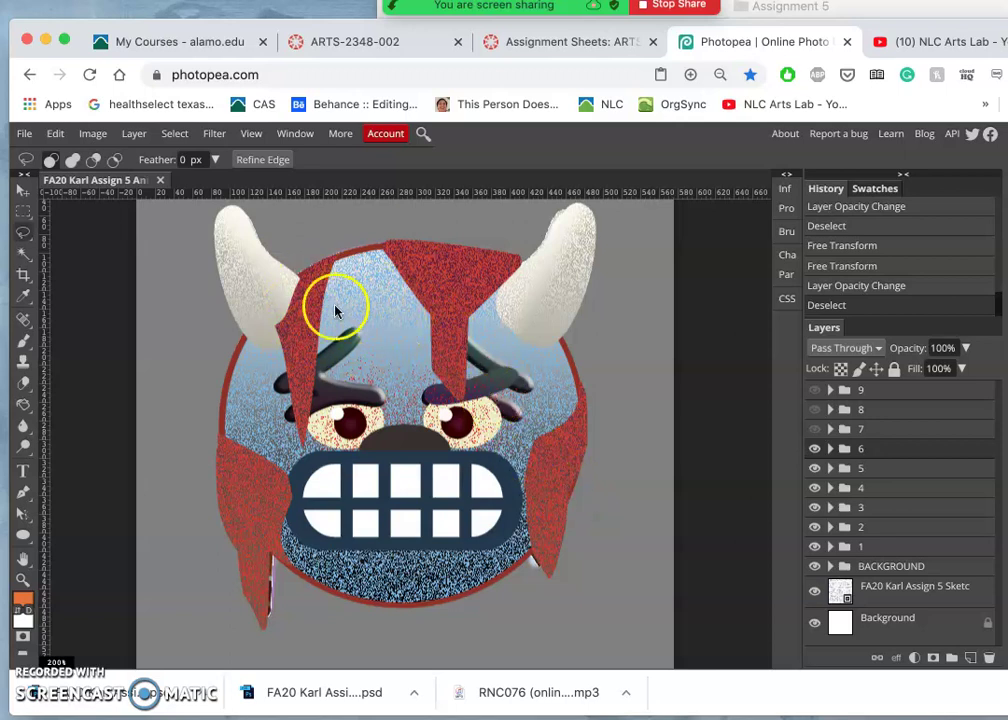
Preview the sketch frames in groups 7 and 8, and hide both groups again.
click(815, 429)
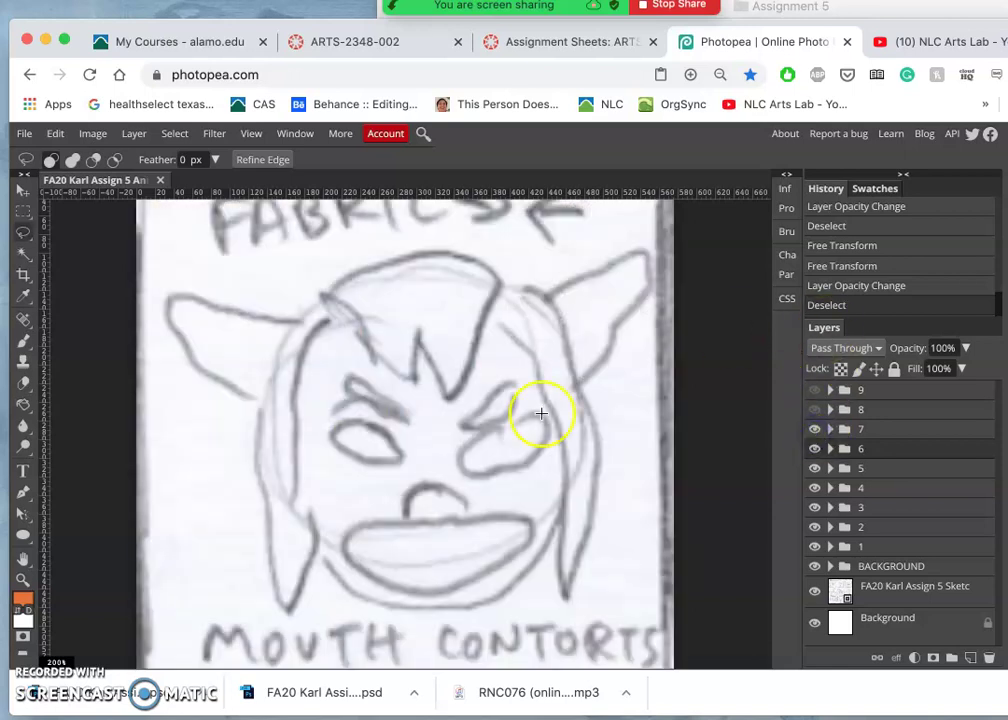
click(815, 409)
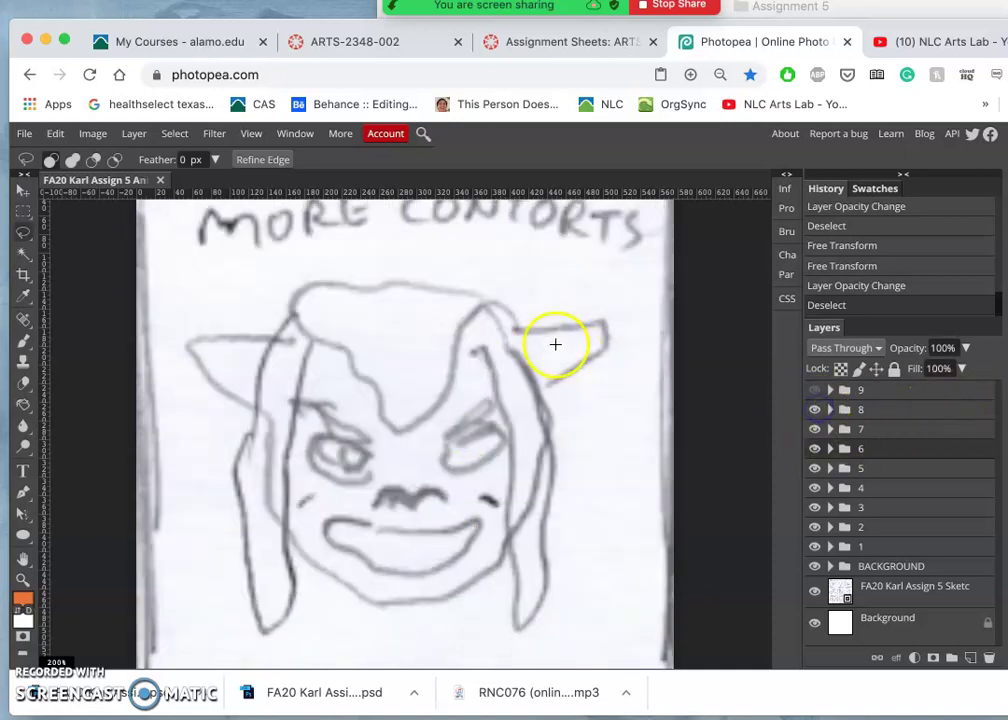
click(815, 409)
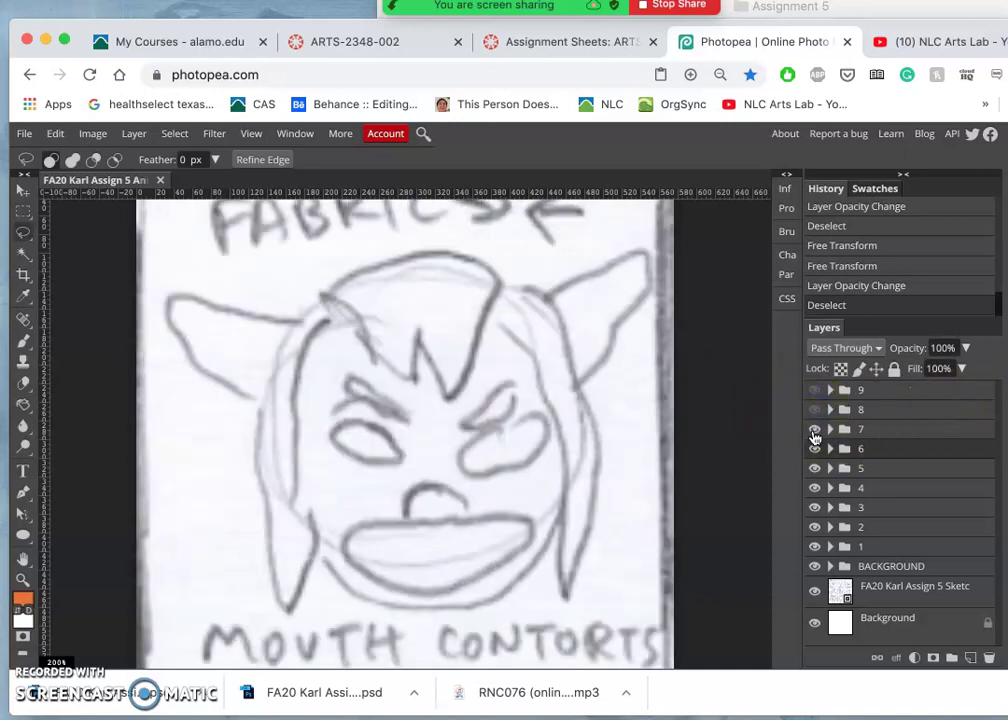
click(815, 429)
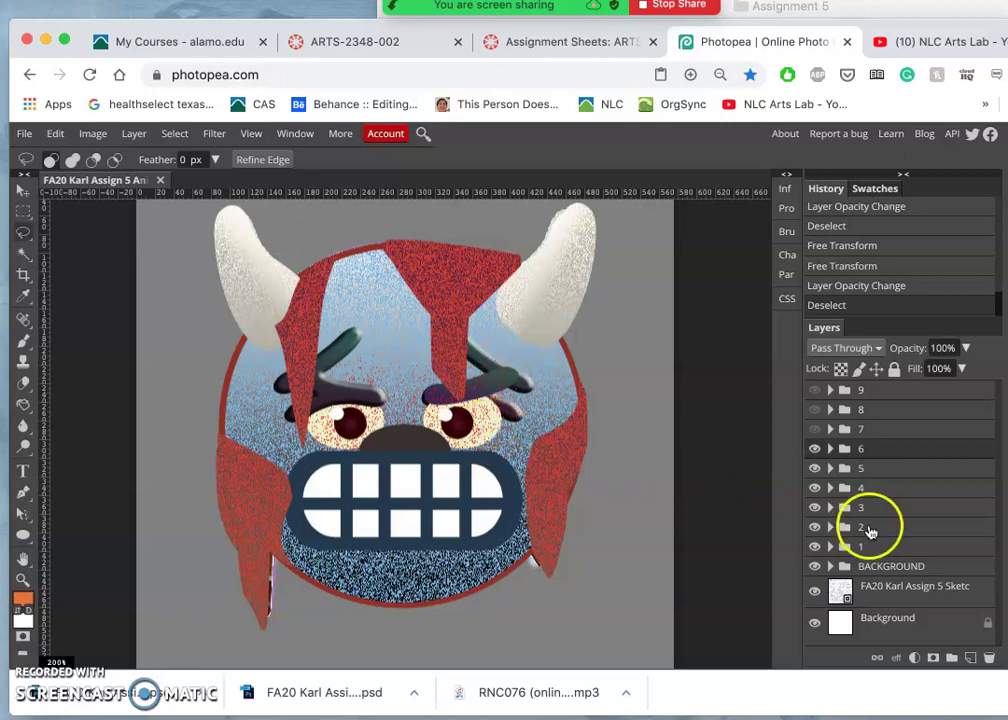
Hide groups 6 and 5, and toggle group 4 off and on to compare it with frame 3.
click(815, 449)
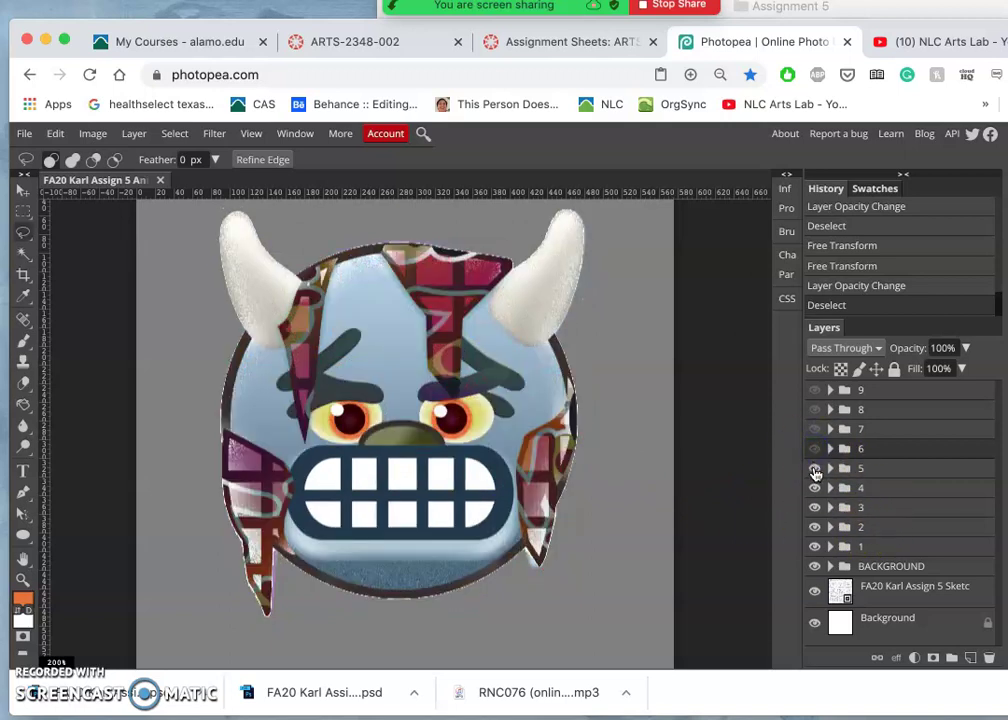
click(815, 468)
click(815, 489)
click(815, 489)
click(815, 489)
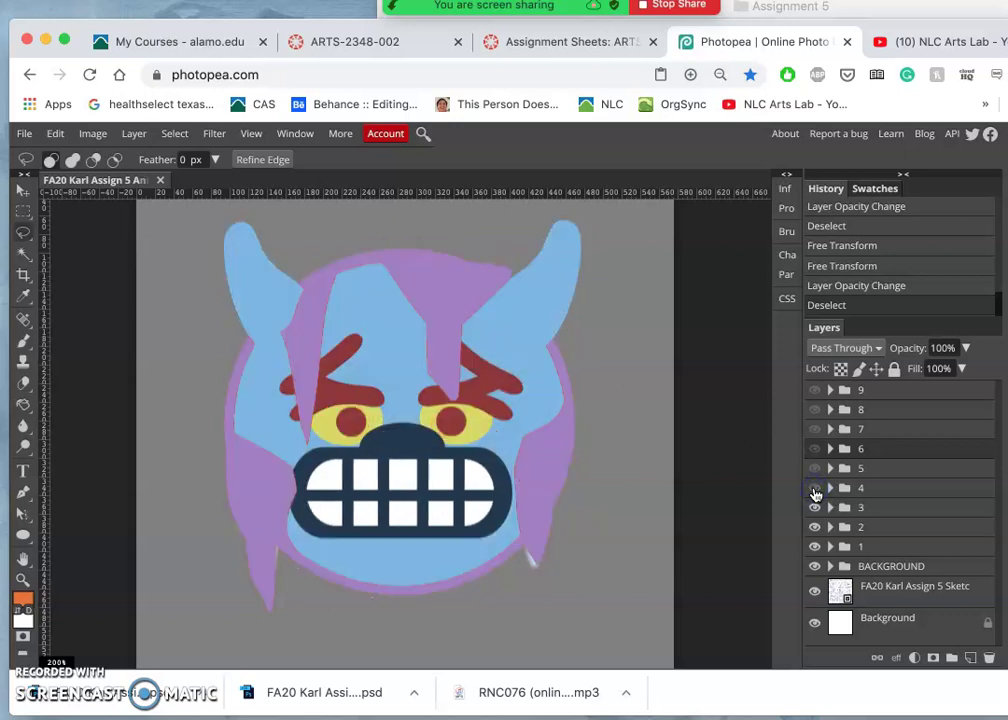
click(815, 489)
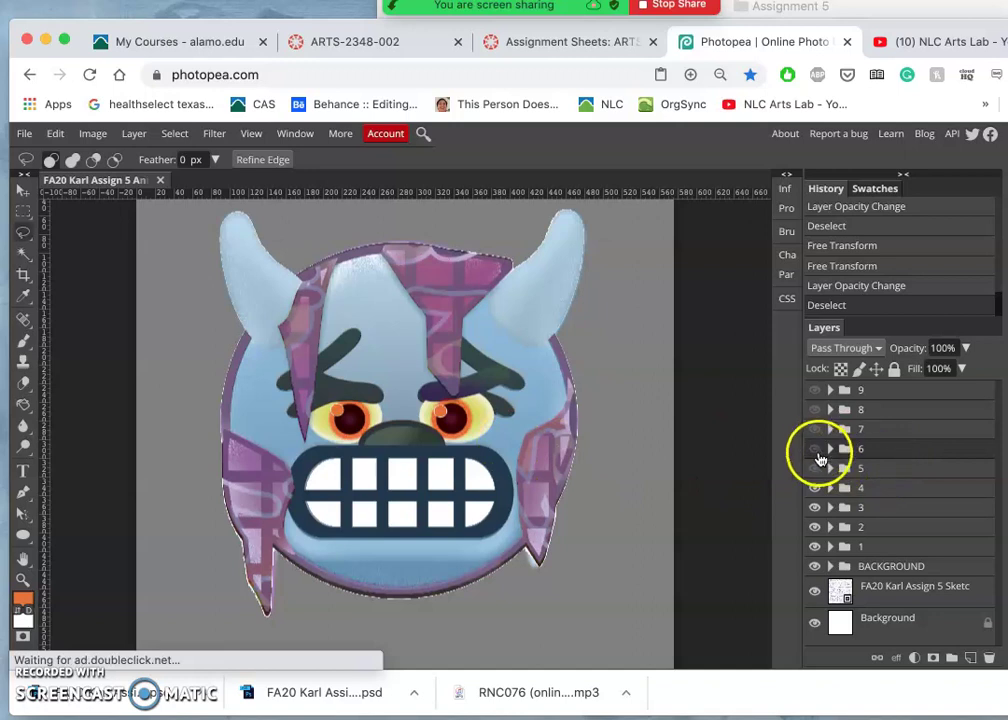
Show groups 5 and 6 in sequence to compare them with frame 4, and hide both again.
click(814, 467)
click(814, 467)
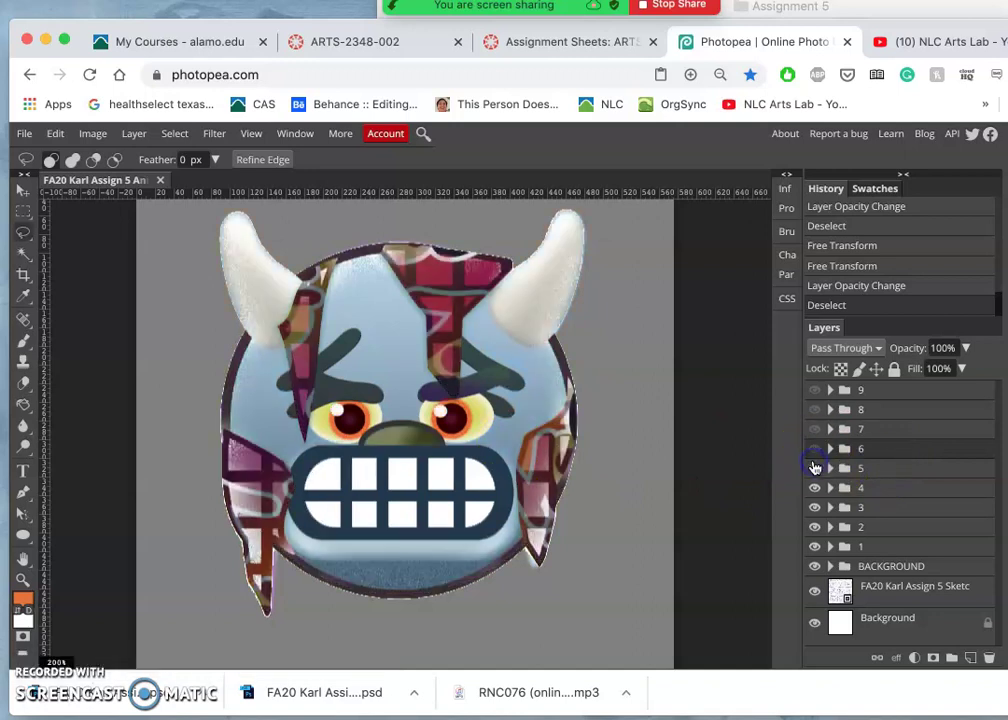
click(814, 467)
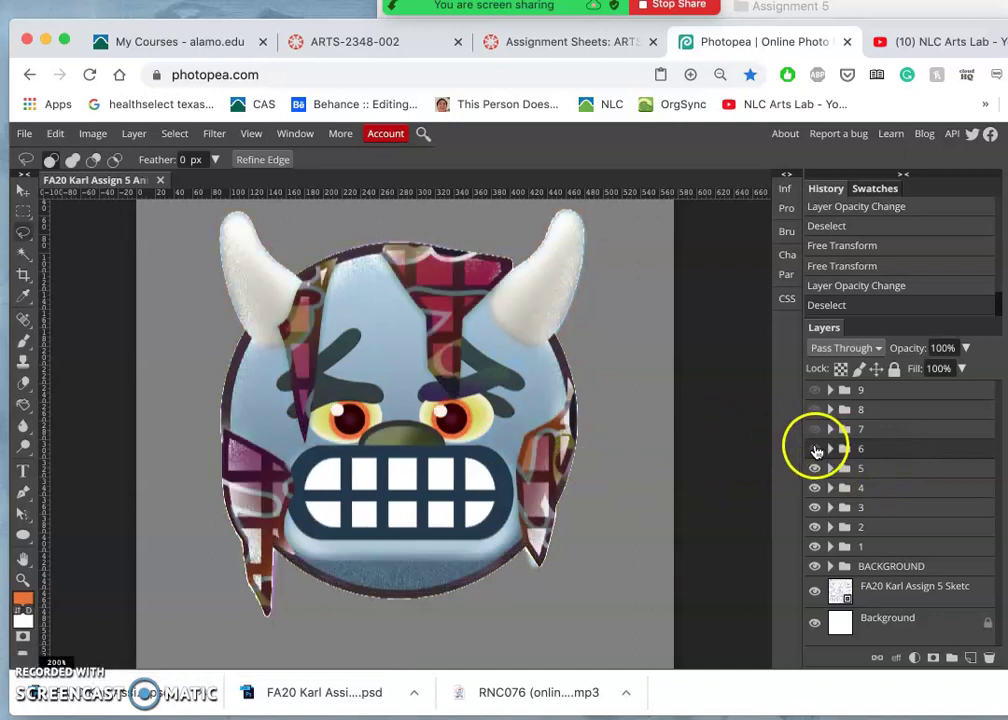
click(817, 450)
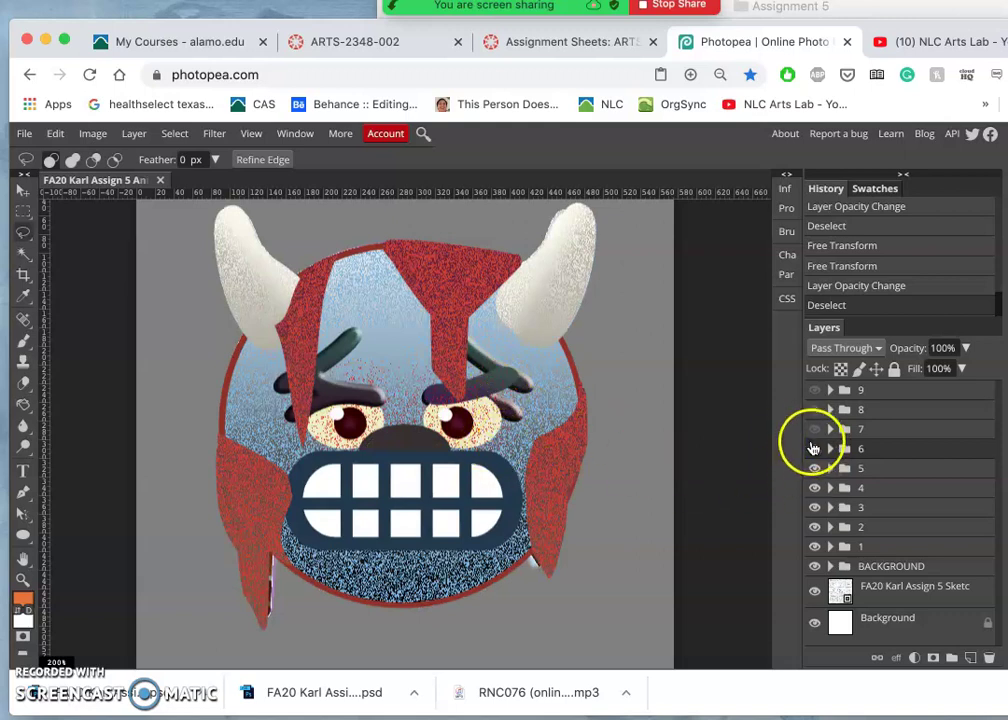
click(814, 450)
click(814, 469)
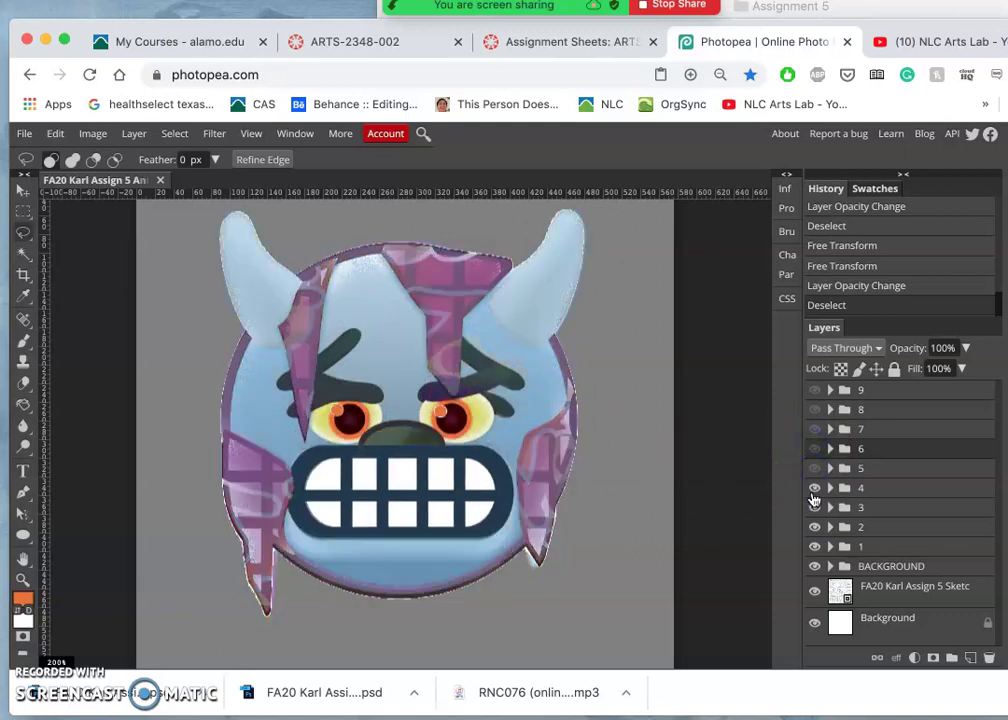
Expand group 4 and set the blend mode of its topmost layer, the purple fabric, to Dissolve.
click(830, 488)
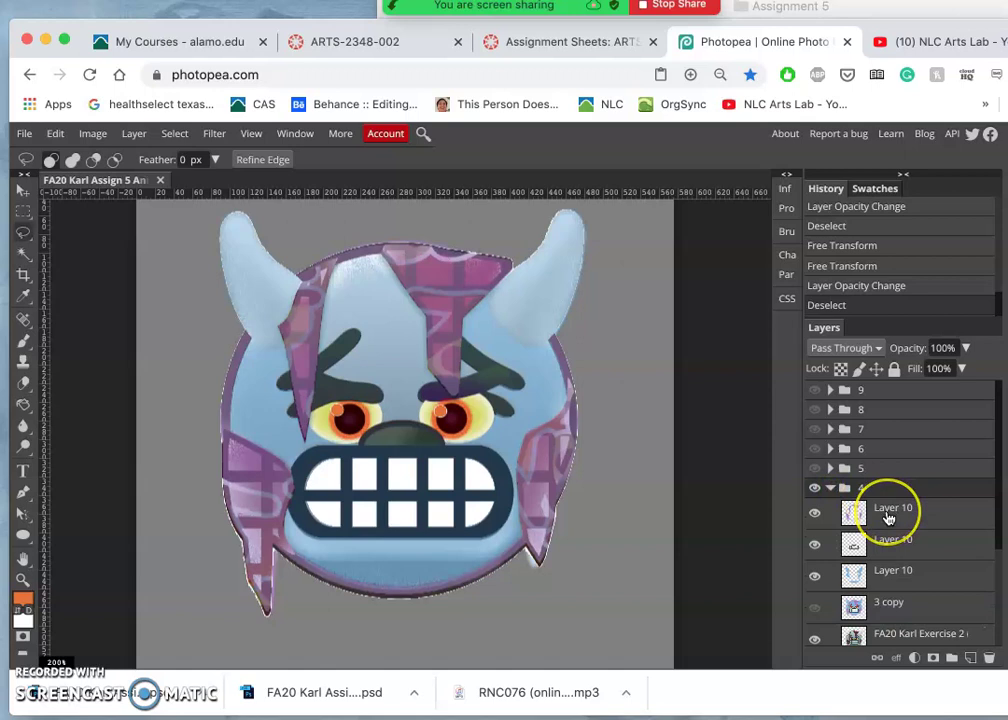
scroll(889, 510, down, 2)
scroll(889, 517, down, 1)
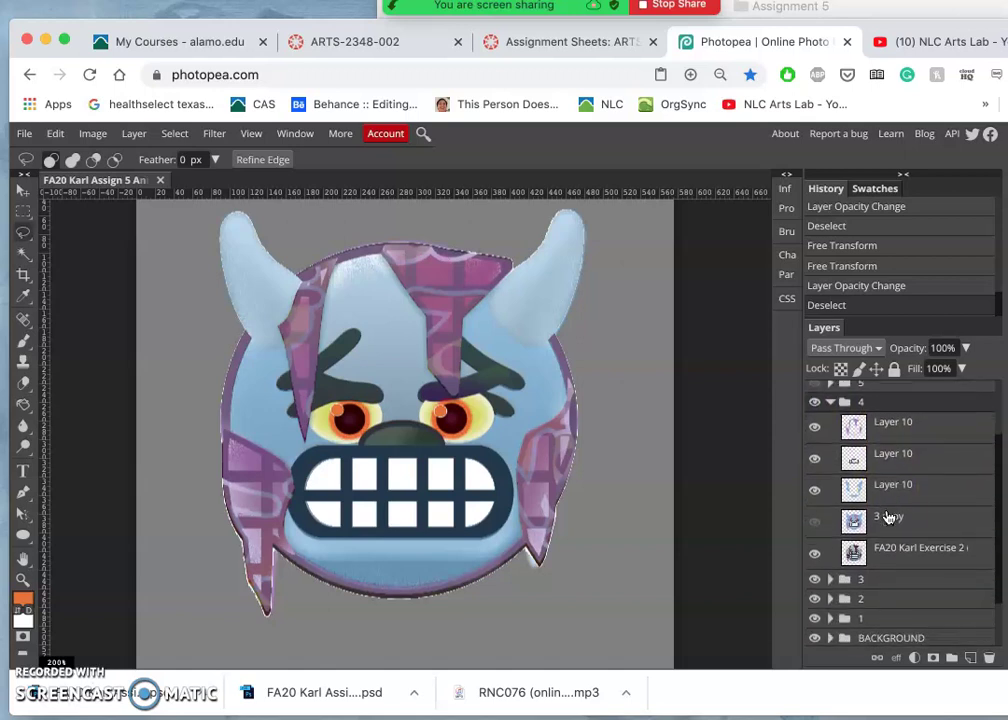
scroll(884, 505, up, 2)
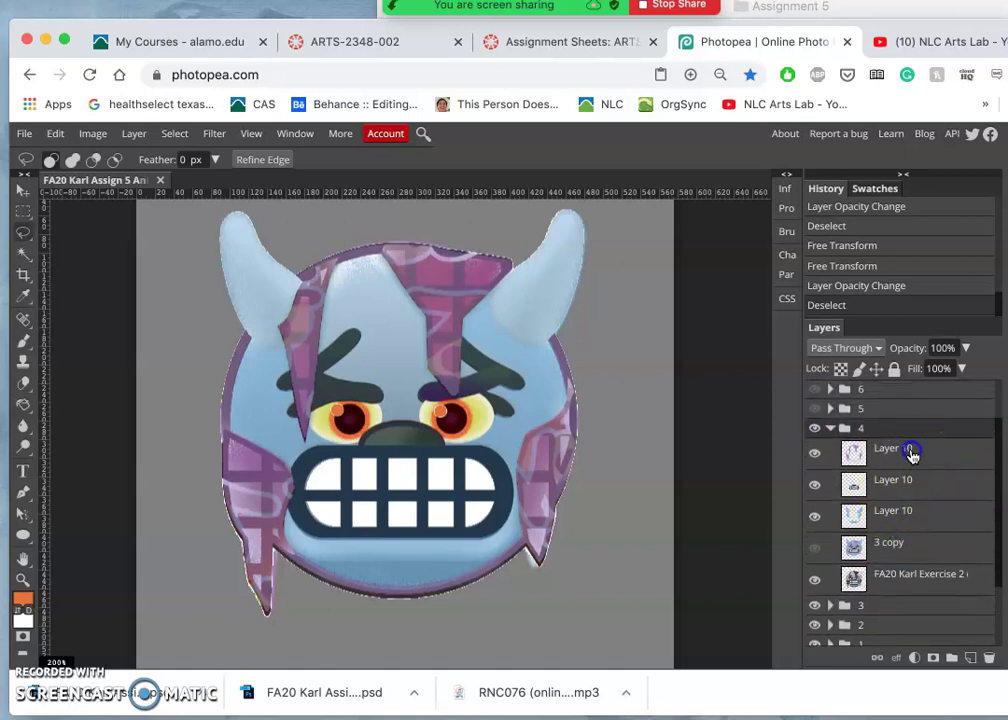
click(908, 453)
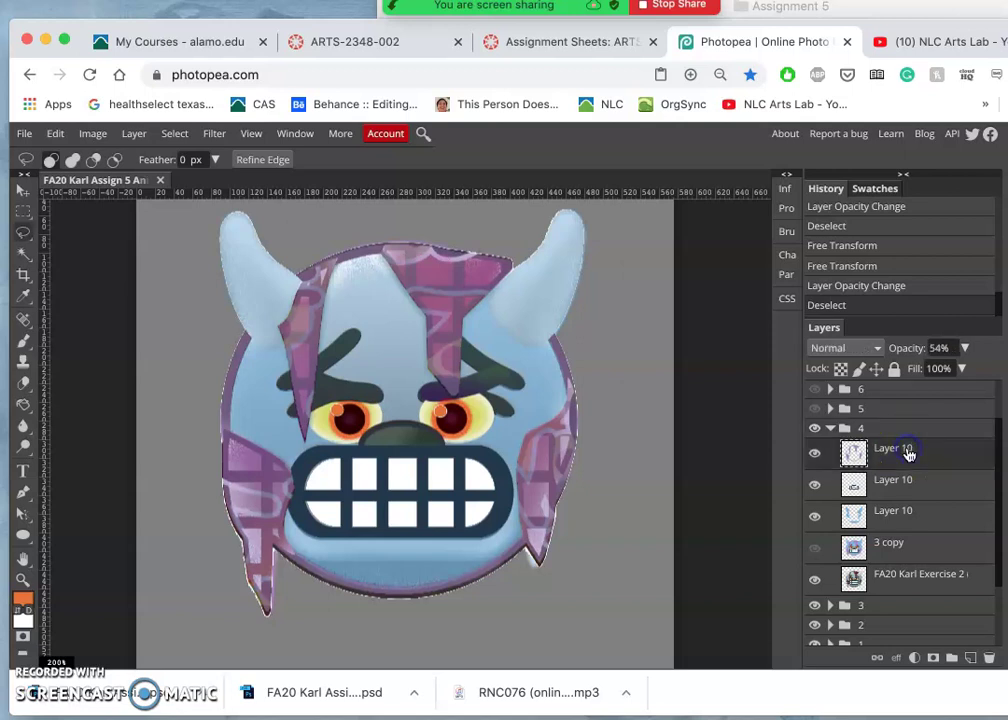
click(876, 349)
click(862, 360)
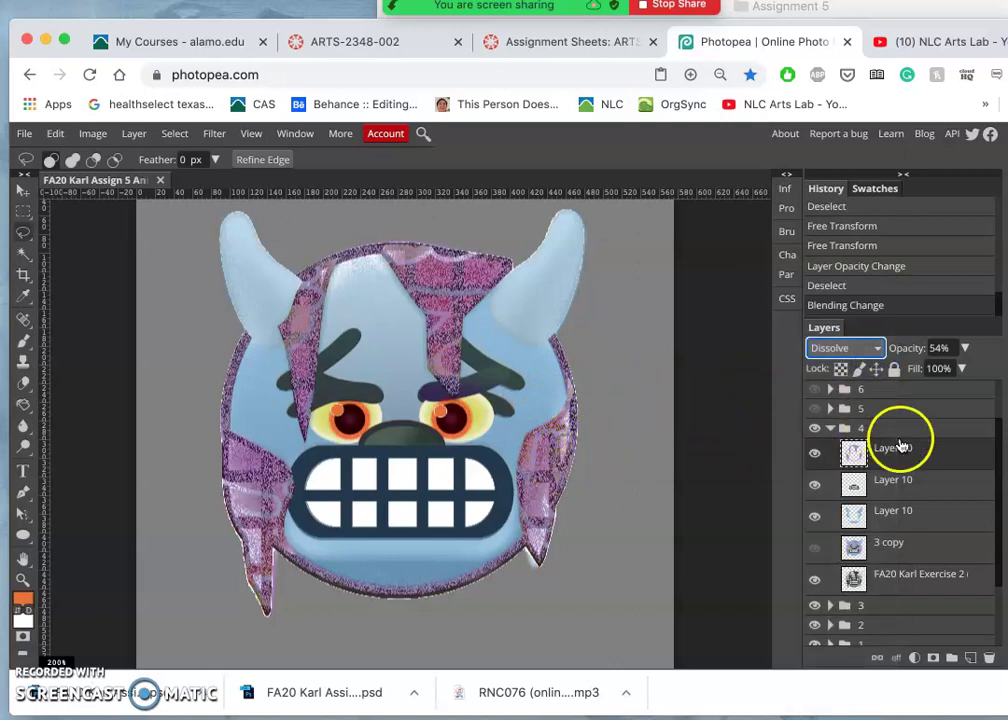
Set the mouth-and-nose layer and the horns layer in group 4 to the Dissolve blend mode.
click(888, 484)
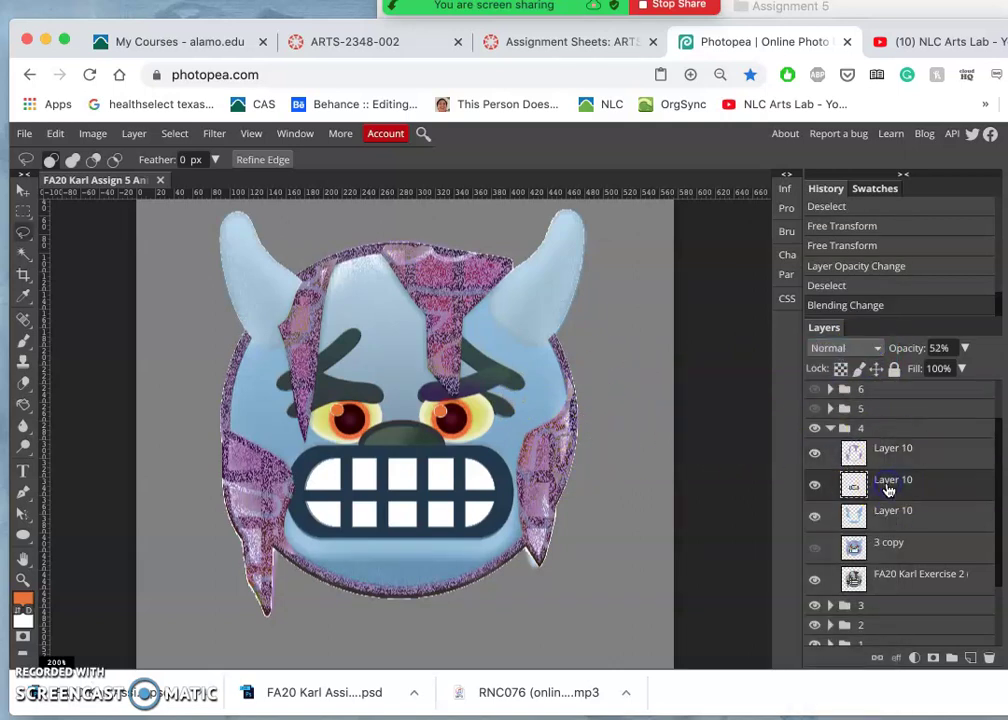
click(876, 350)
click(872, 360)
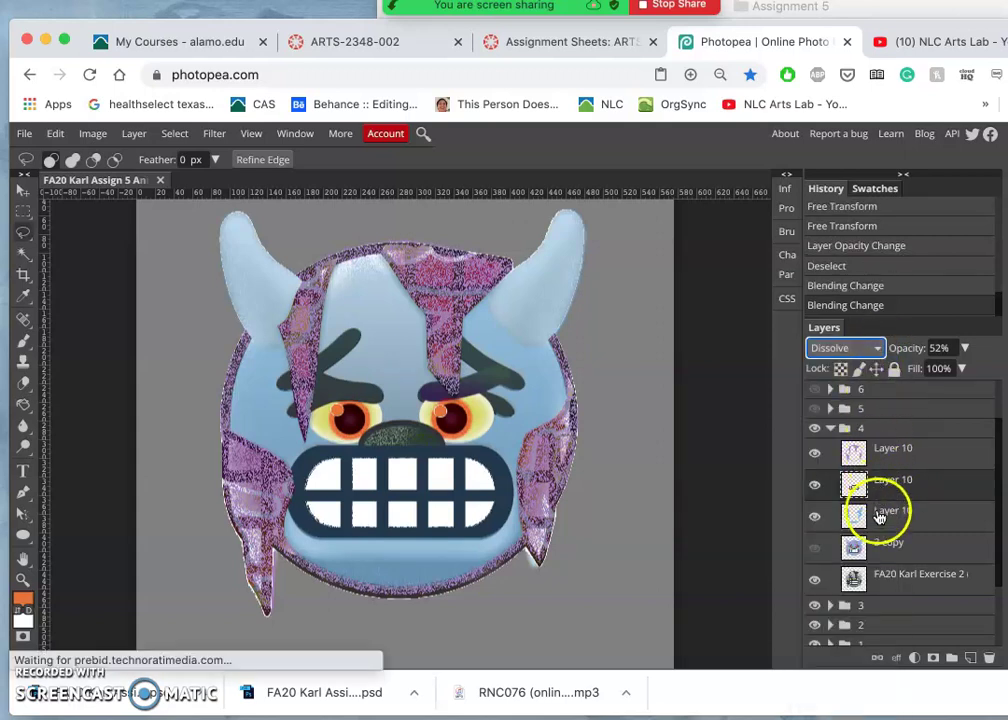
click(868, 513)
click(876, 352)
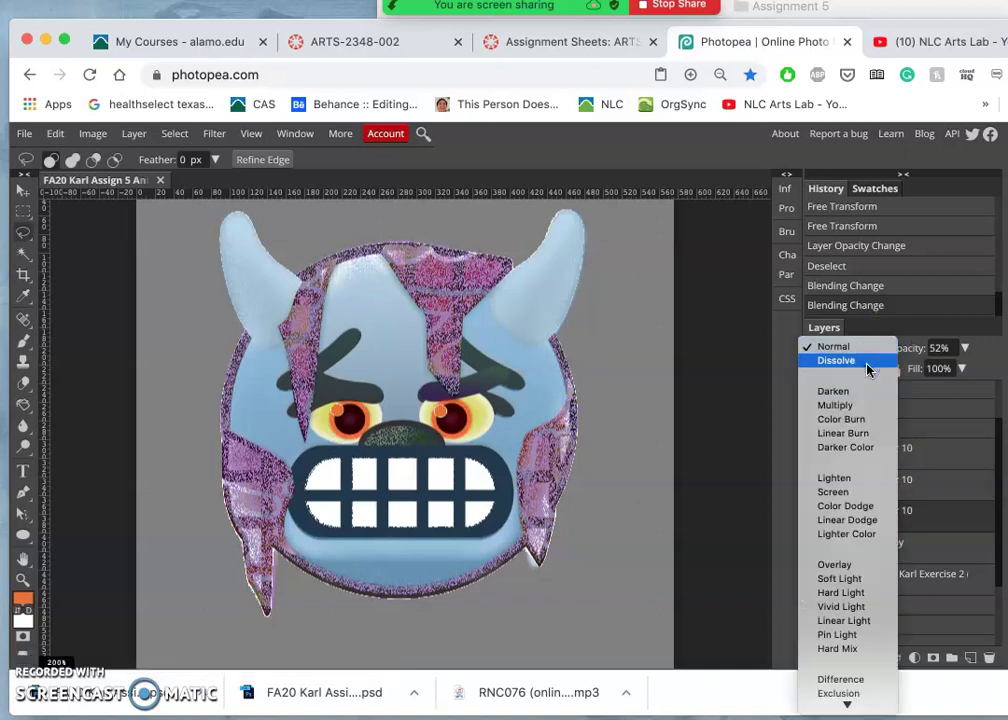
click(868, 361)
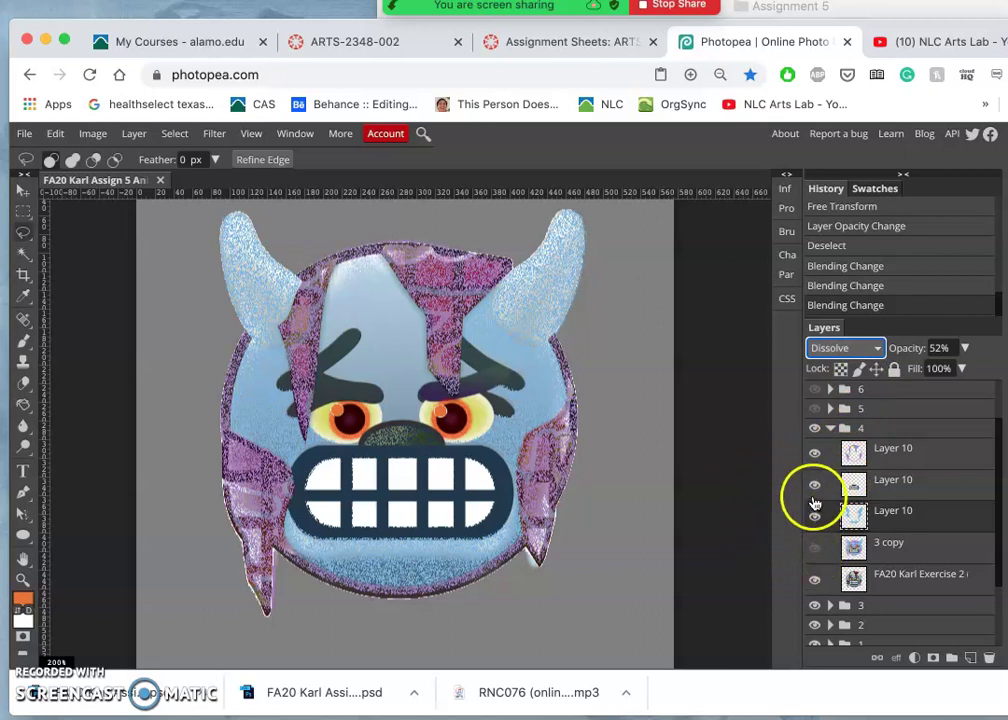
Collapse group 4 and toggle groups 3 and 4 to compare the two frames.
click(816, 429)
click(829, 429)
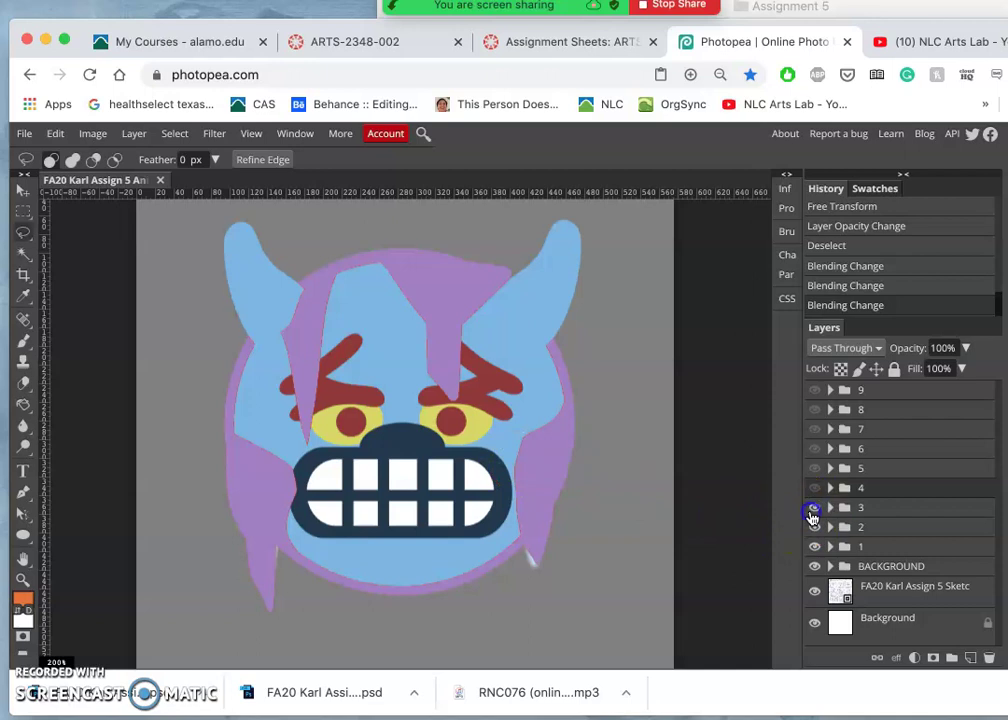
click(812, 517)
click(812, 515)
click(814, 490)
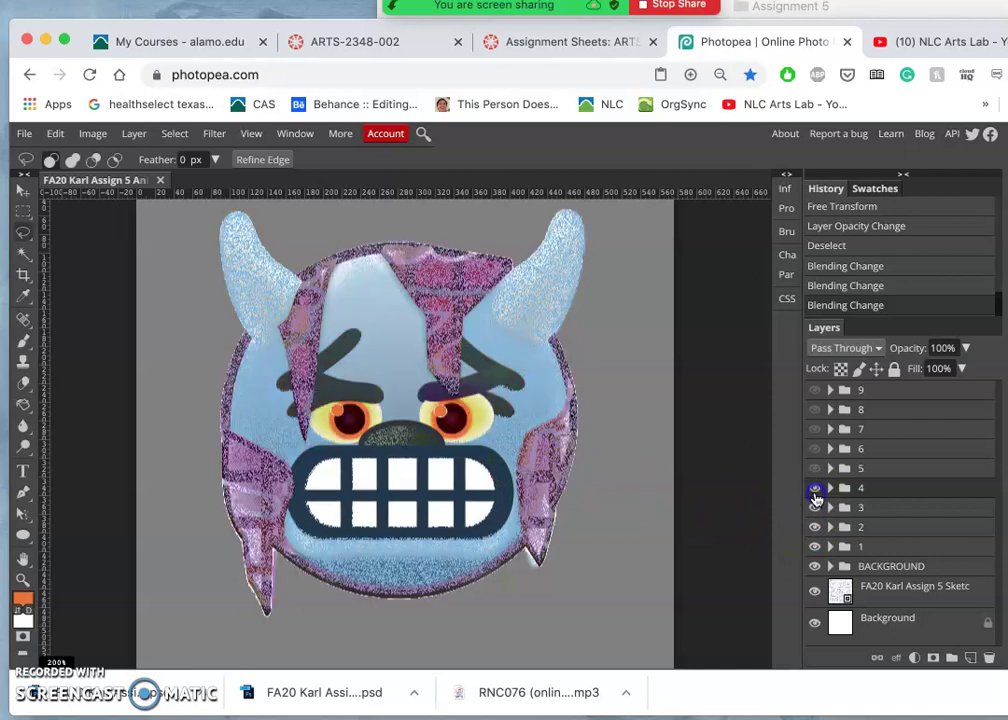
click(815, 489)
click(815, 490)
Expand group 4 and toggle the 3 copy layer and the full-face layer beneath it to examine what each contributes.
click(830, 489)
scroll(853, 517, down, 2)
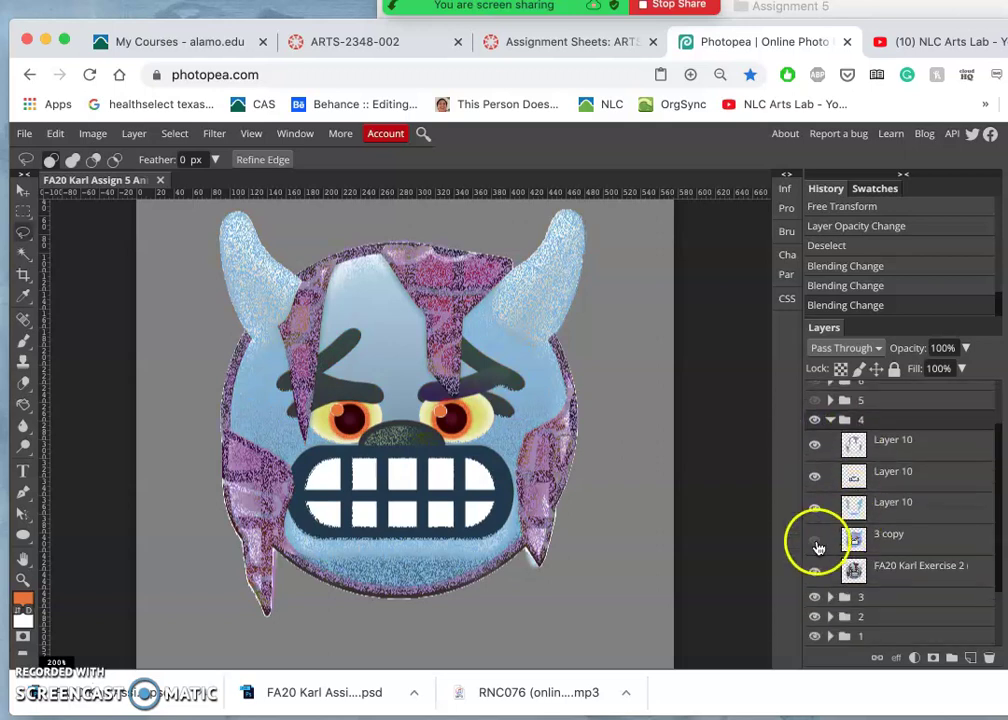
click(815, 541)
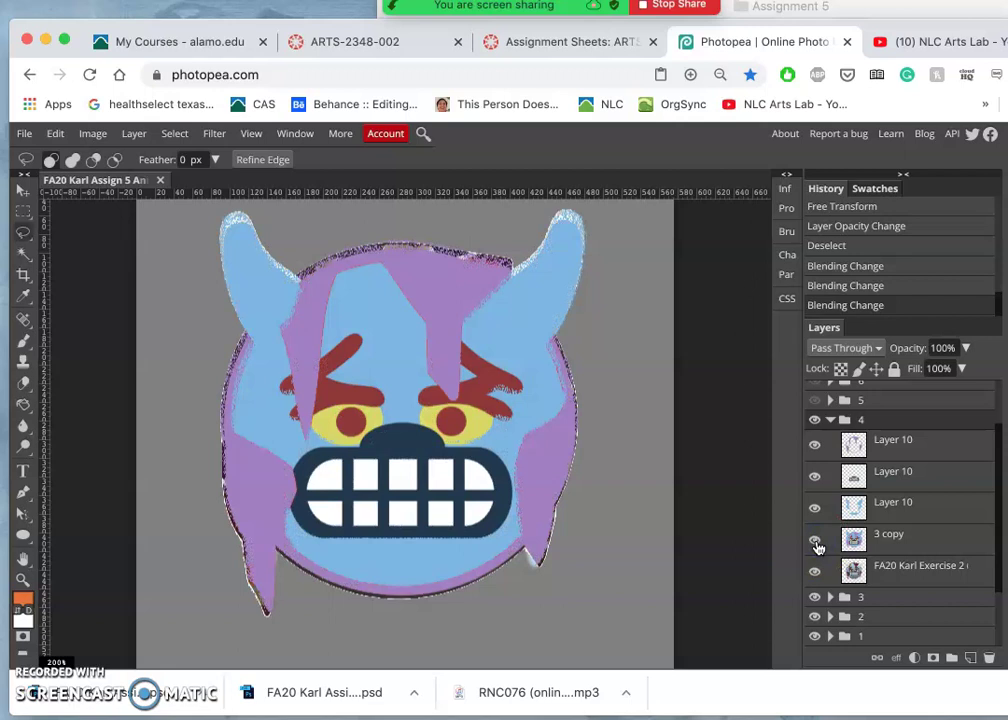
click(816, 543)
click(817, 545)
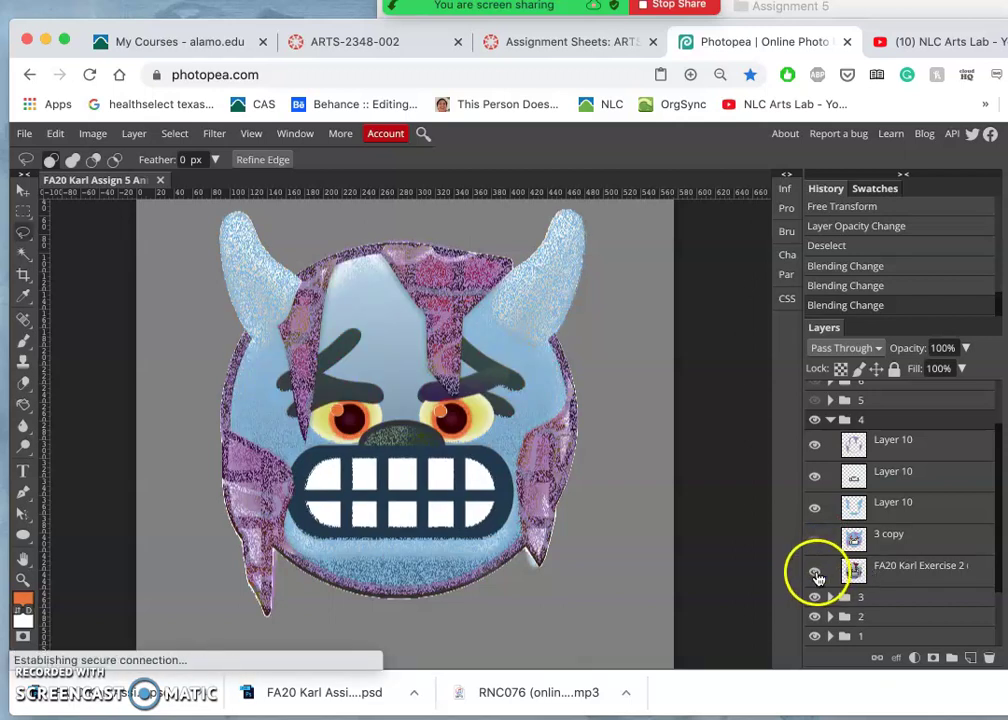
click(816, 571)
click(816, 570)
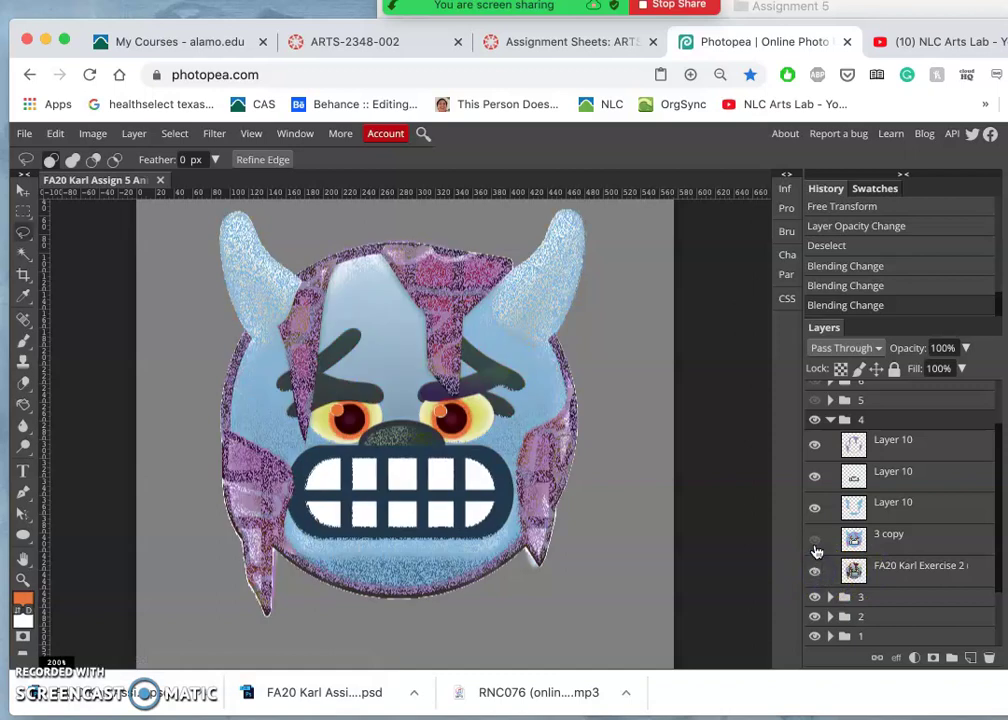
click(817, 545)
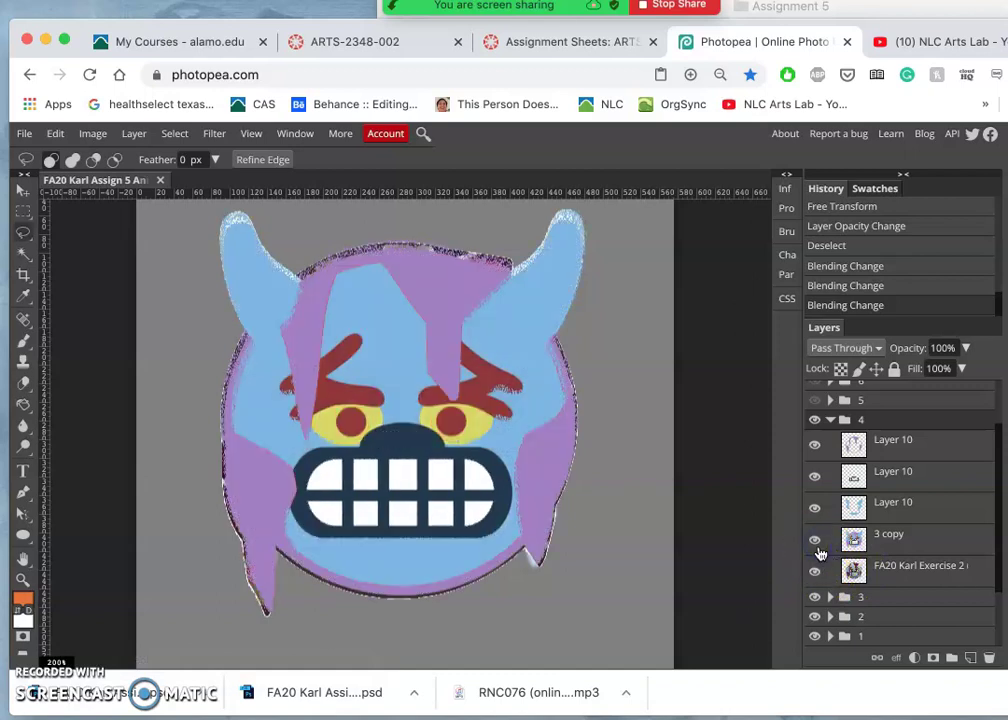
click(816, 541)
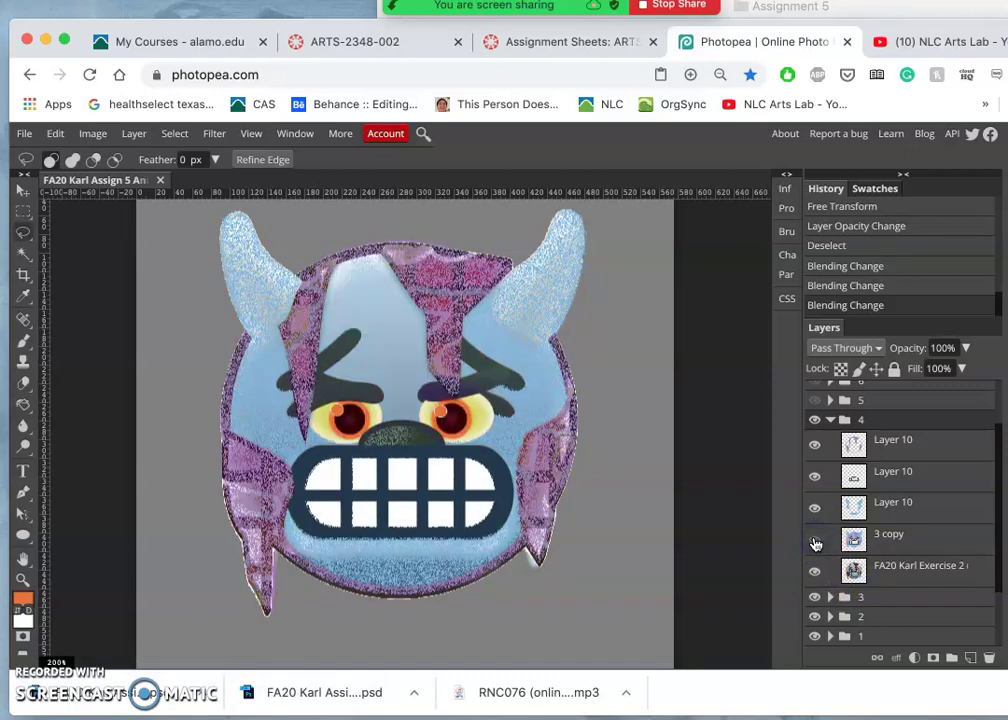
Lasso the eyes, brows and nose on group 4's bottom full-face layer and copy the selection to a new layer.
click(864, 571)
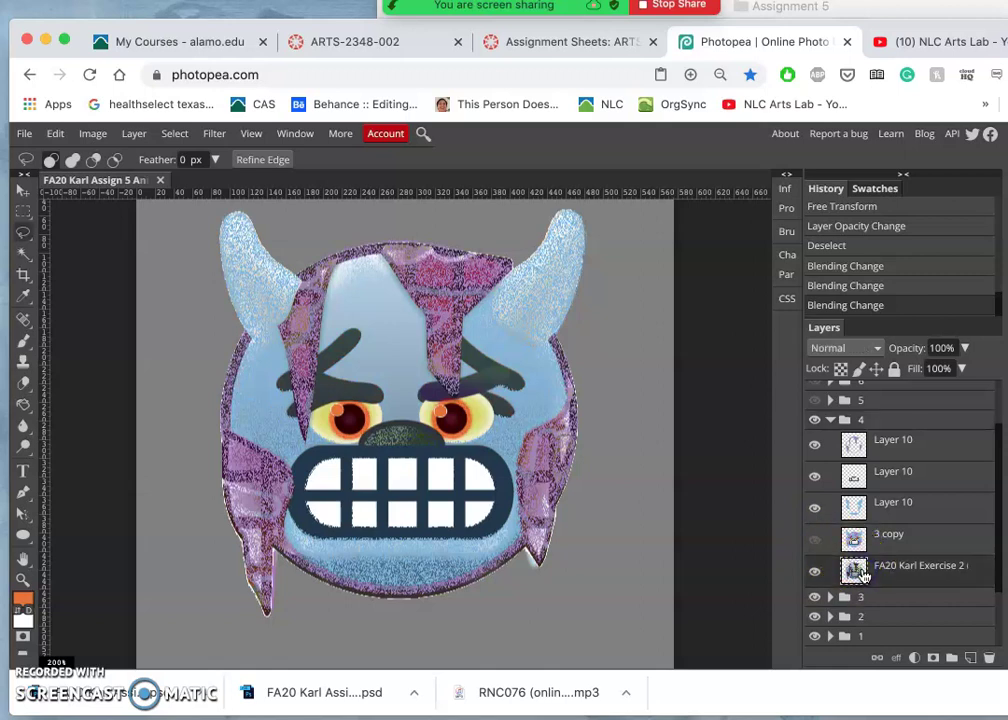
click(23, 232)
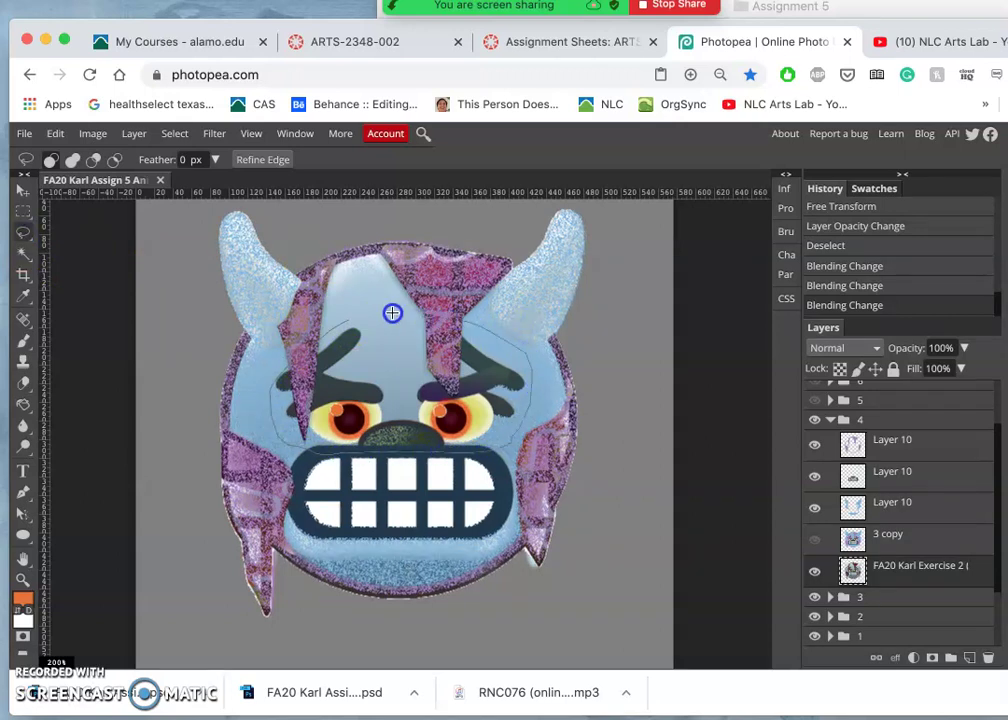
drag(354, 311, 356, 312)
key(ctrl+j)
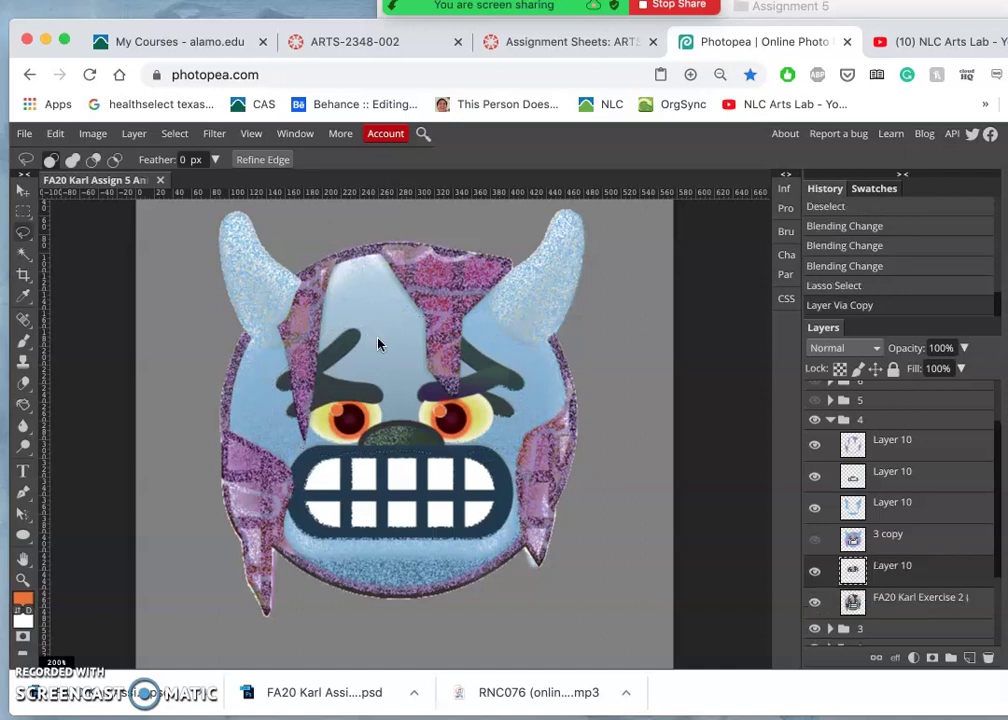
Set the opacity of the full-face layer at the bottom of group 4 to 70%.
click(864, 602)
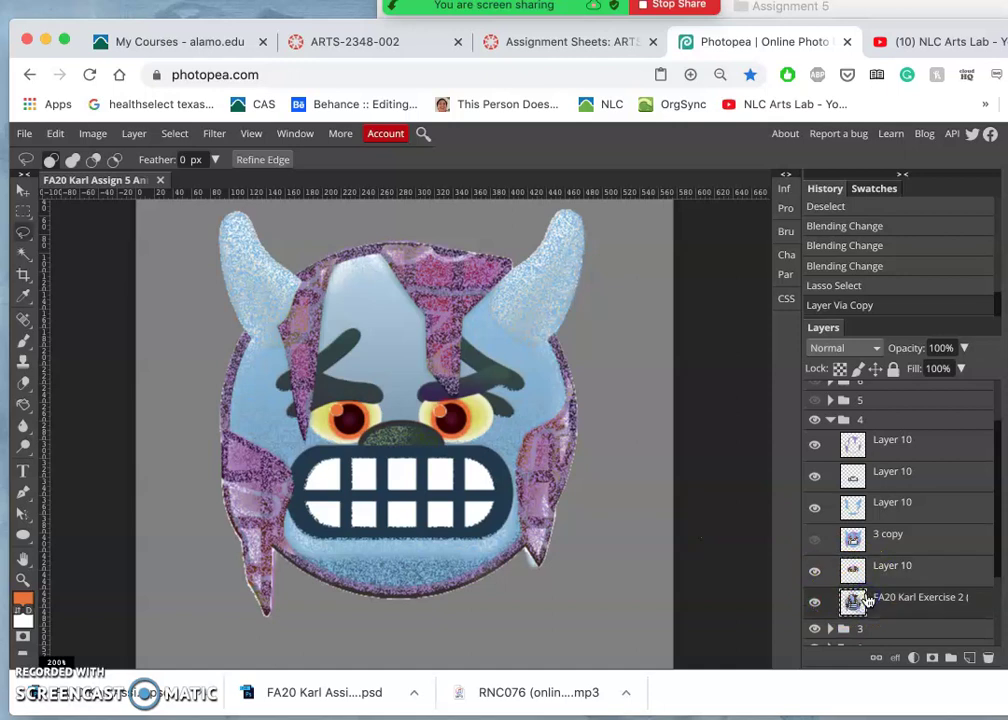
click(964, 348)
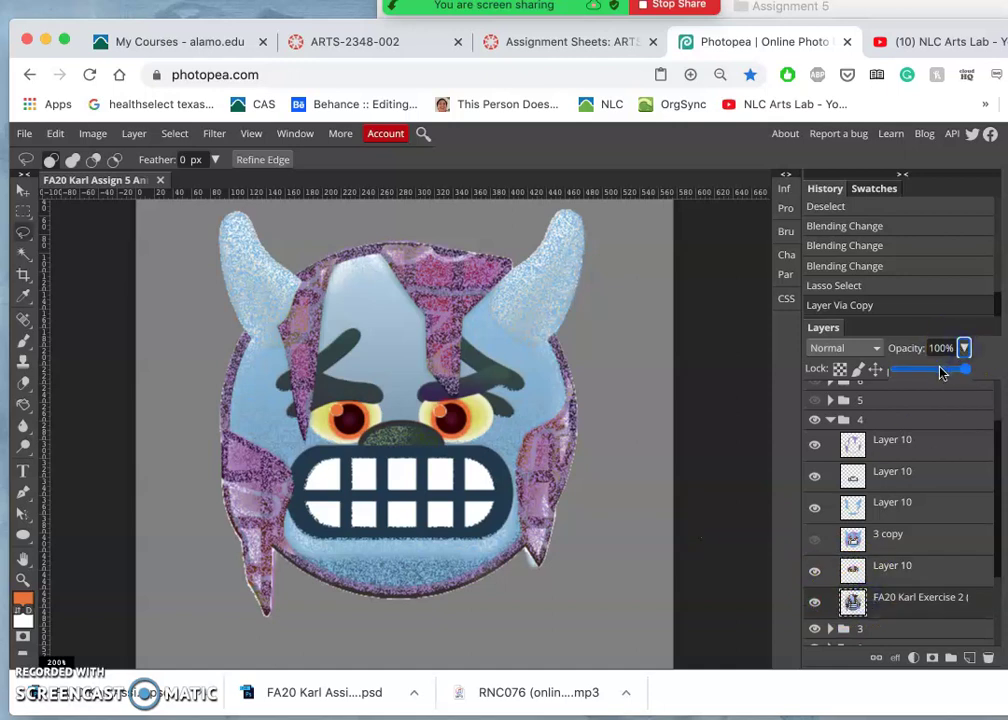
drag(941, 373, 948, 373)
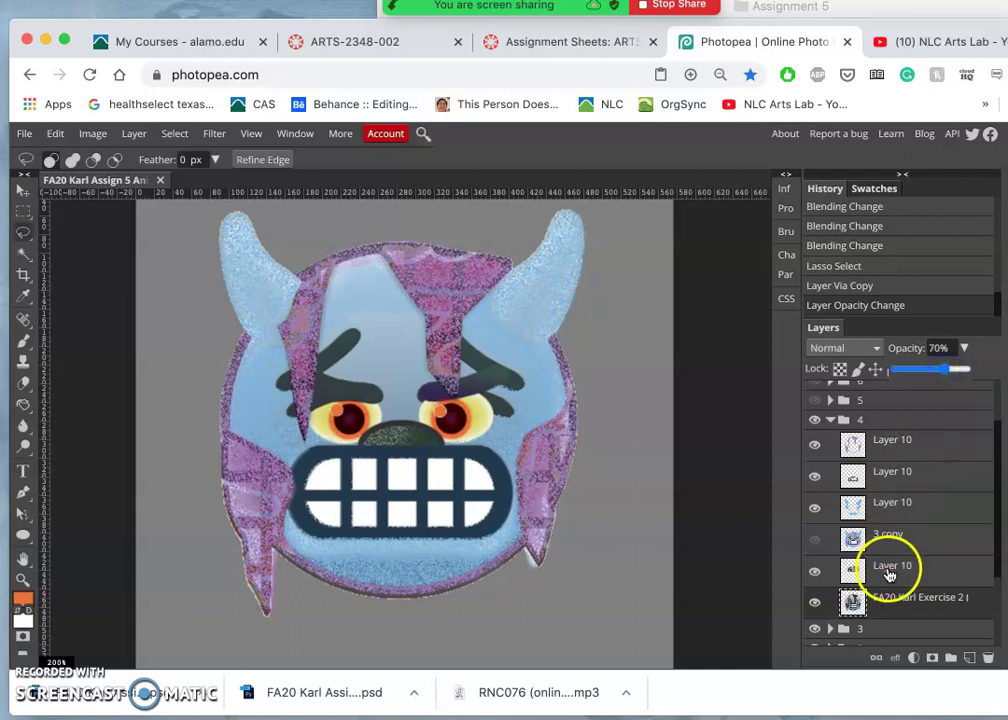
Set the copied eyes, brows and nose layer in group 4 to Dissolve blending at 38% opacity.
drag(890, 575, 890, 575)
click(870, 347)
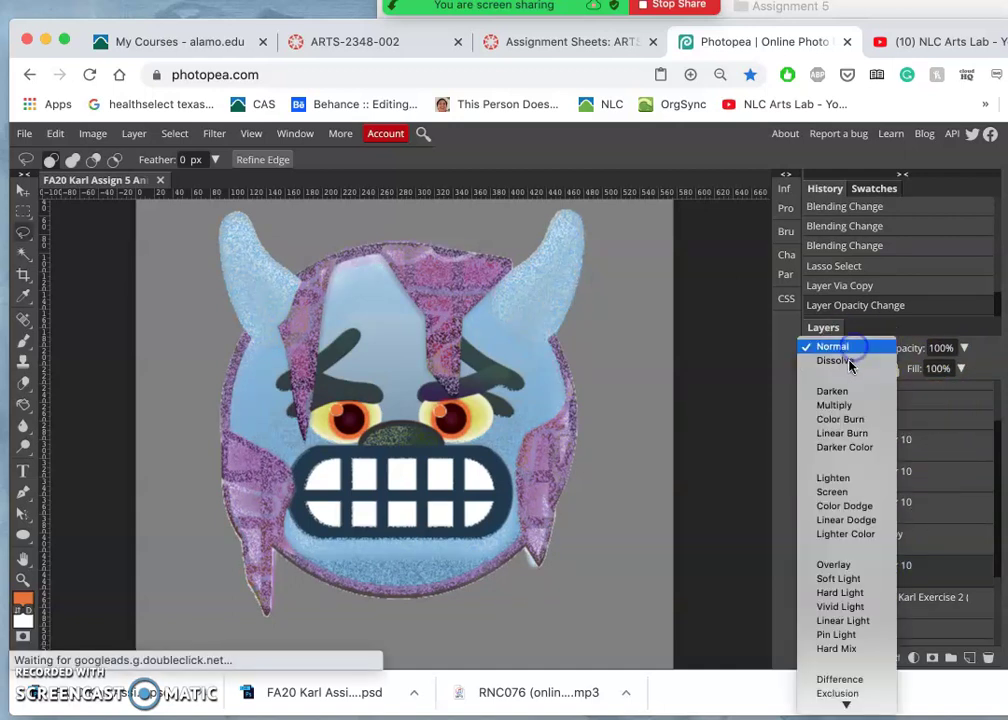
click(848, 362)
click(963, 348)
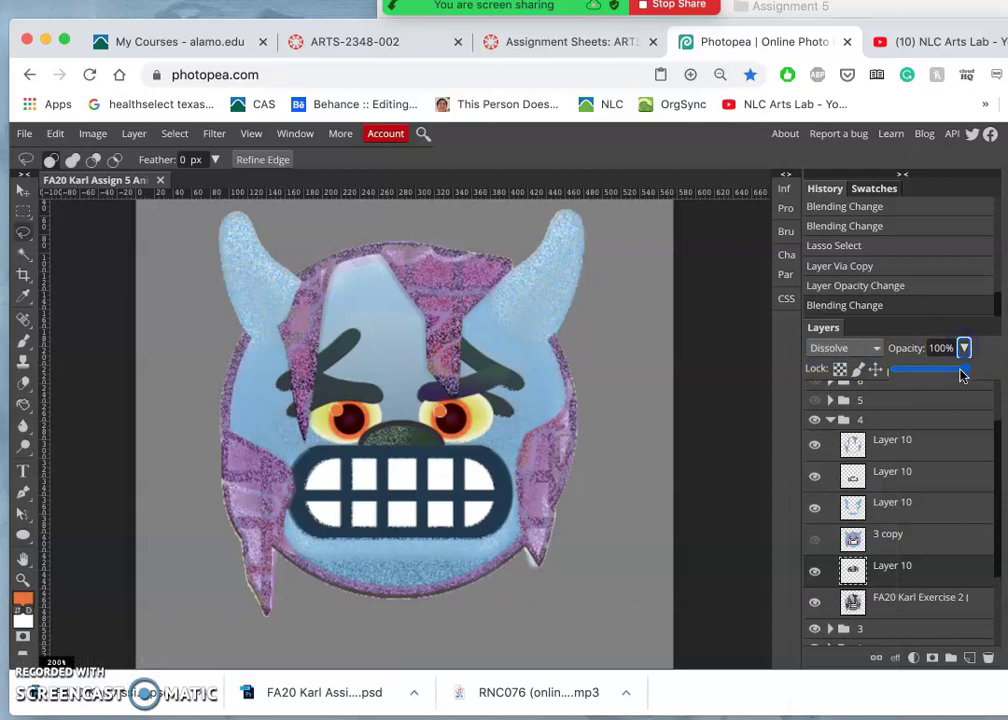
drag(957, 370, 955, 370)
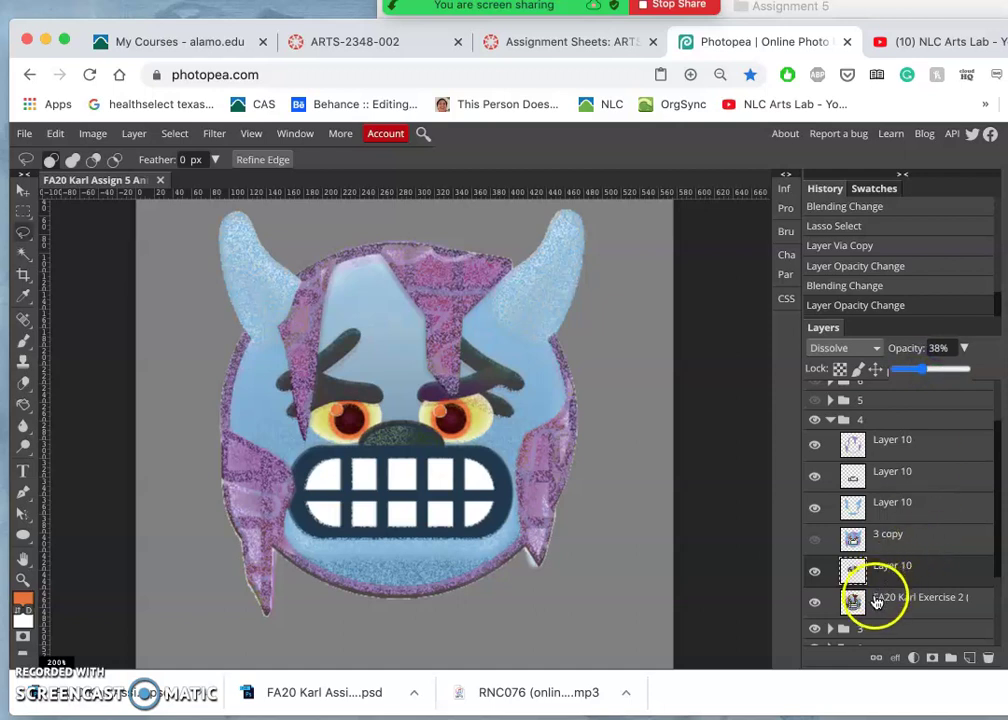
Try the bottom full-face layer of group 4 at 51% opacity, then restore it to 70% and toggle its visibility.
click(876, 602)
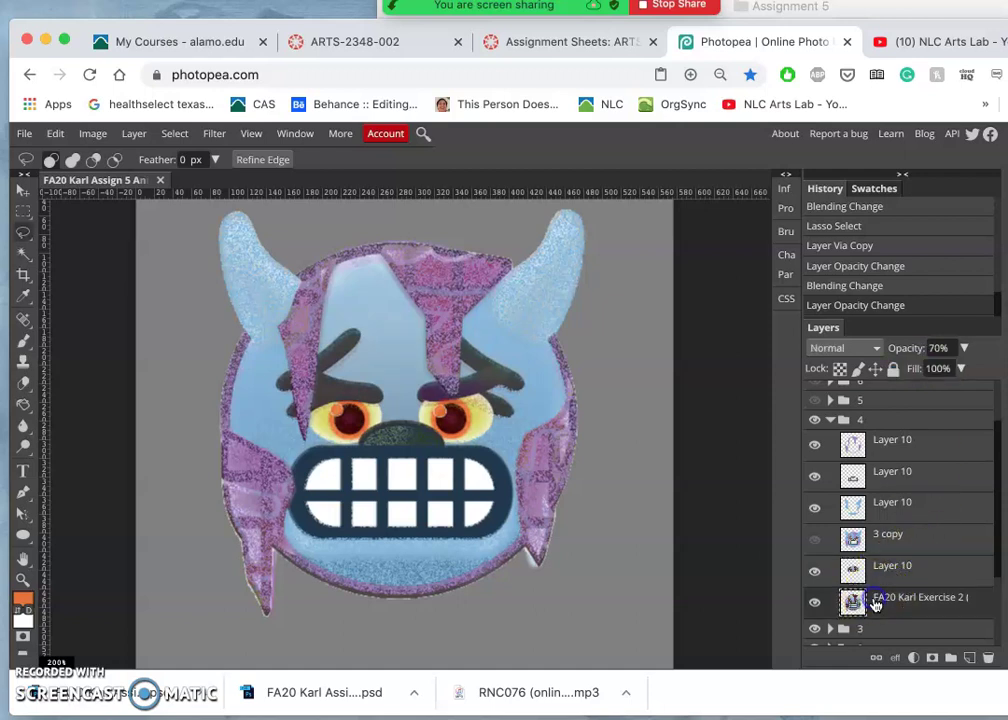
click(963, 349)
drag(938, 371, 921, 372)
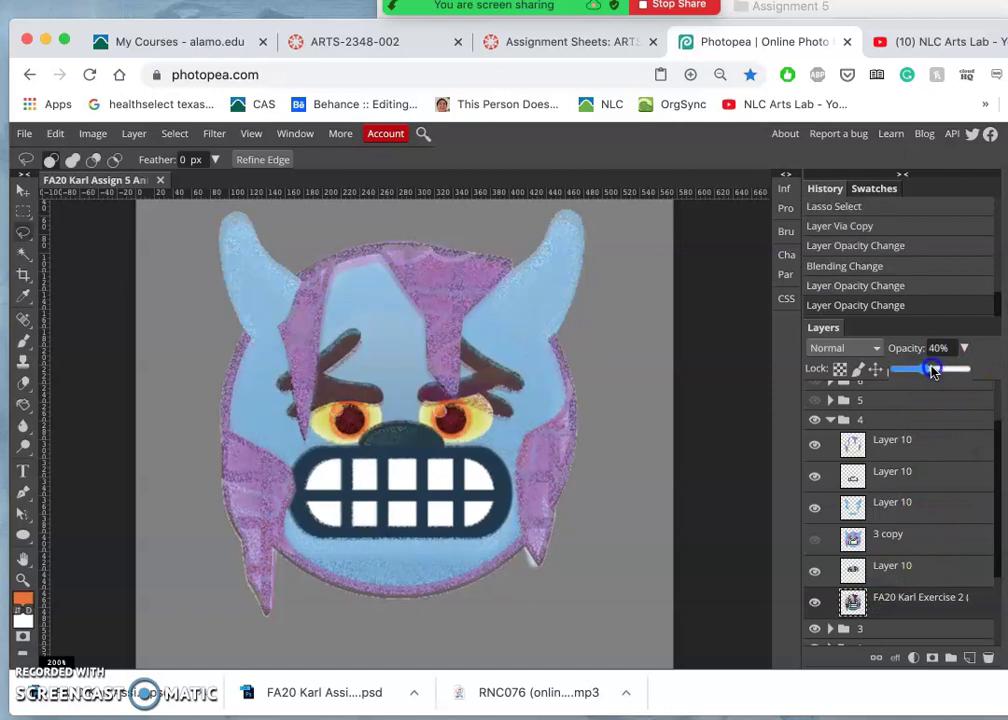
right_click(933, 372)
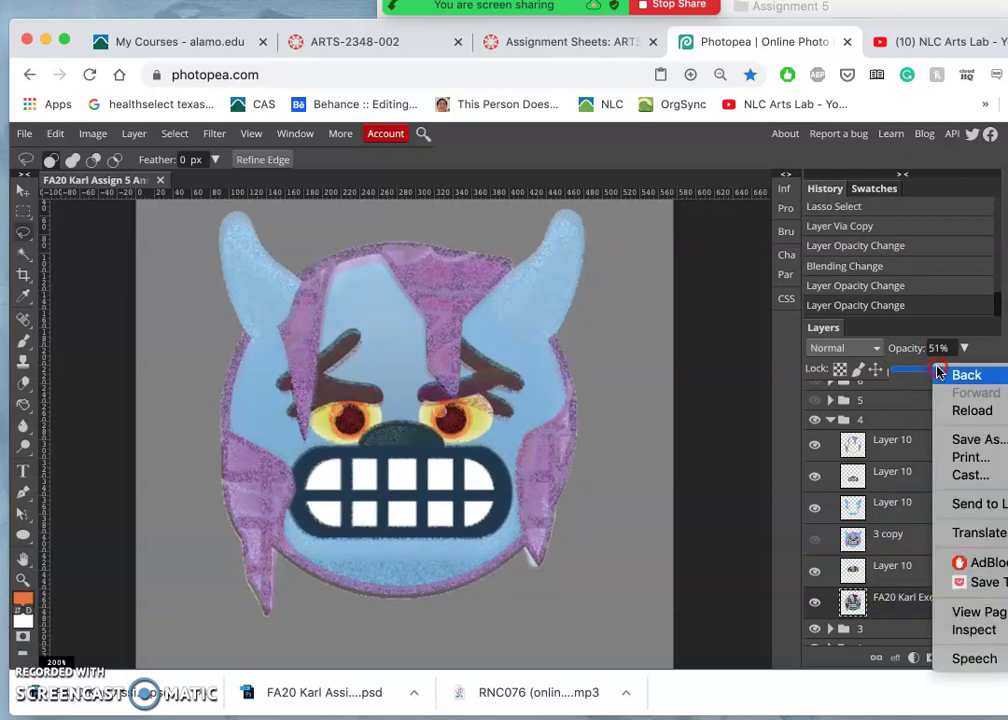
click(940, 374)
click(650, 254)
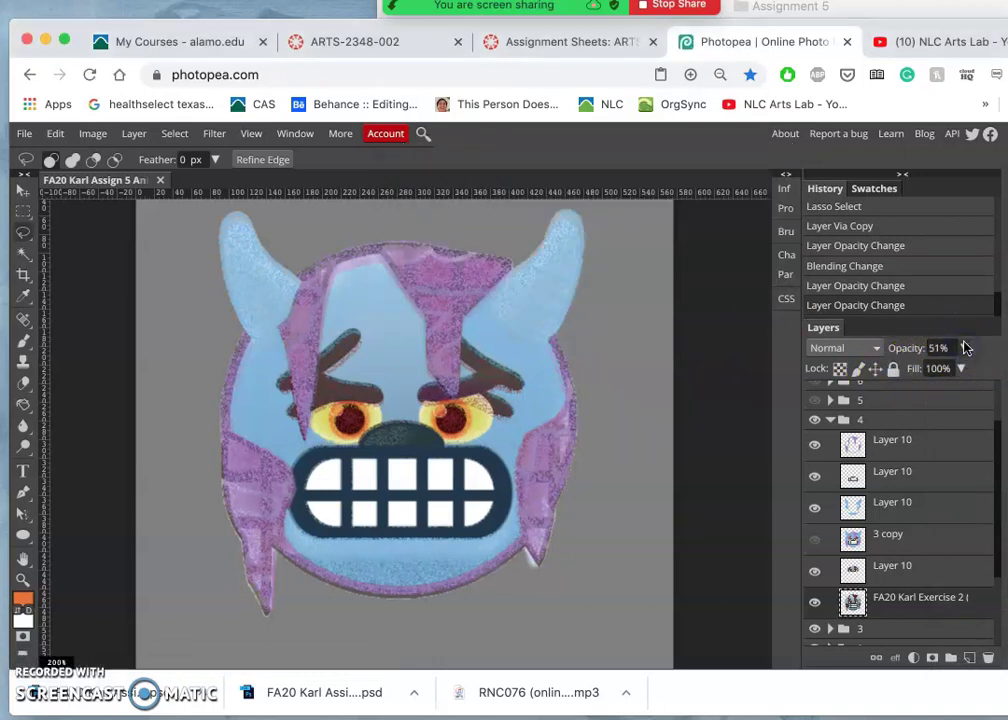
click(965, 347)
drag(931, 373, 947, 374)
click(814, 602)
click(814, 604)
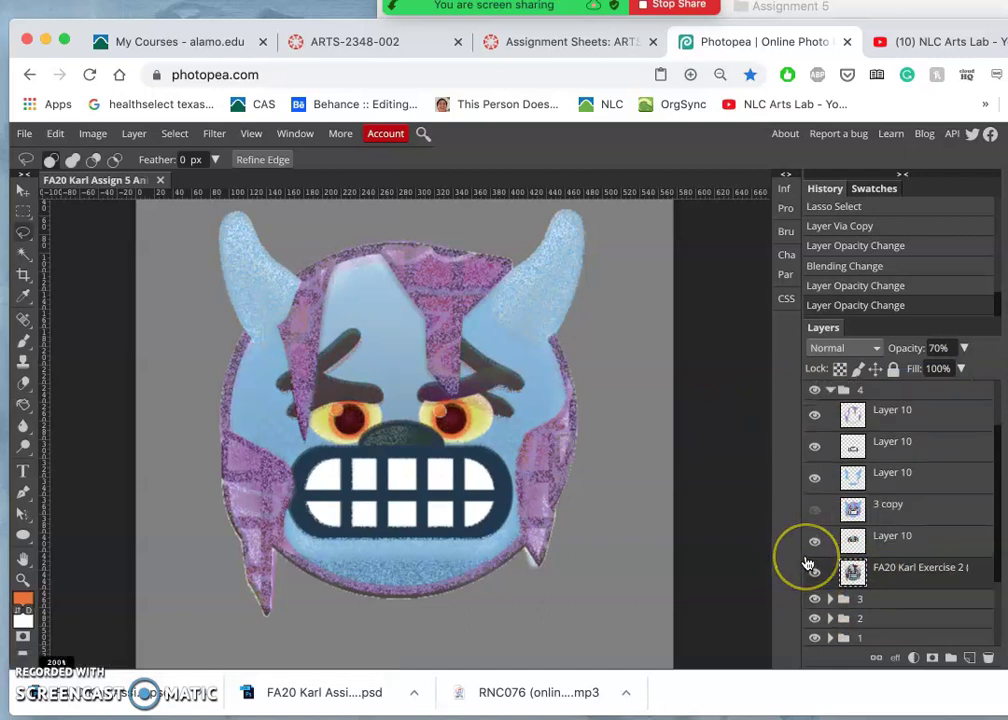
Collapse group 4, toggle groups 4 and 5 to compare the two frames, and inspect the layers inside group 5.
scroll(808, 564, up, 3)
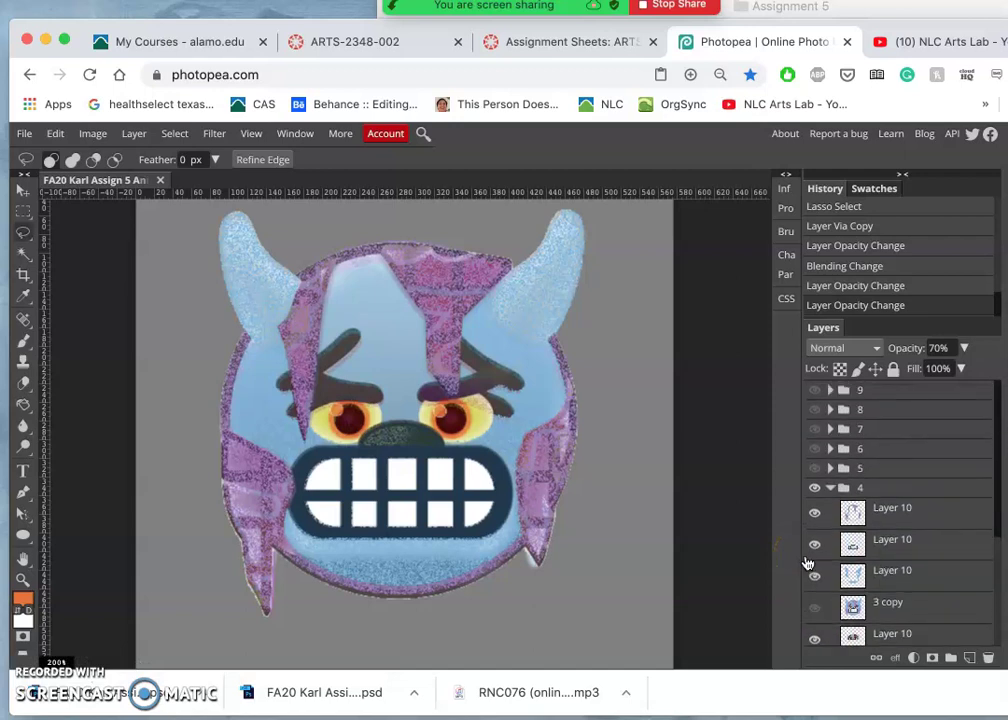
click(828, 488)
click(814, 488)
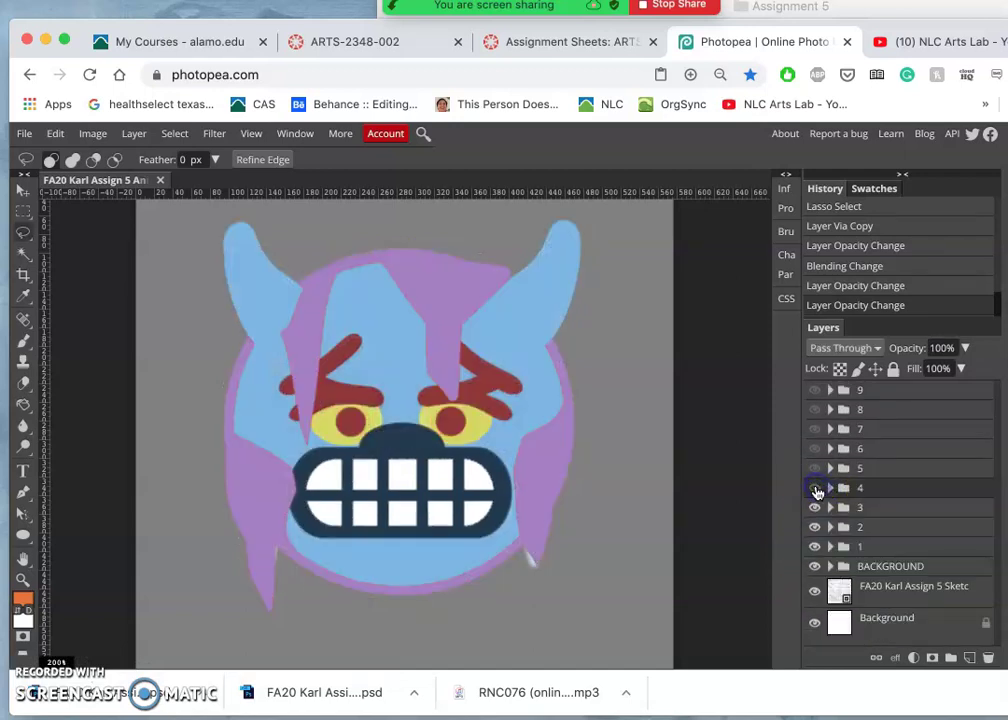
click(814, 488)
click(814, 468)
click(498, 714)
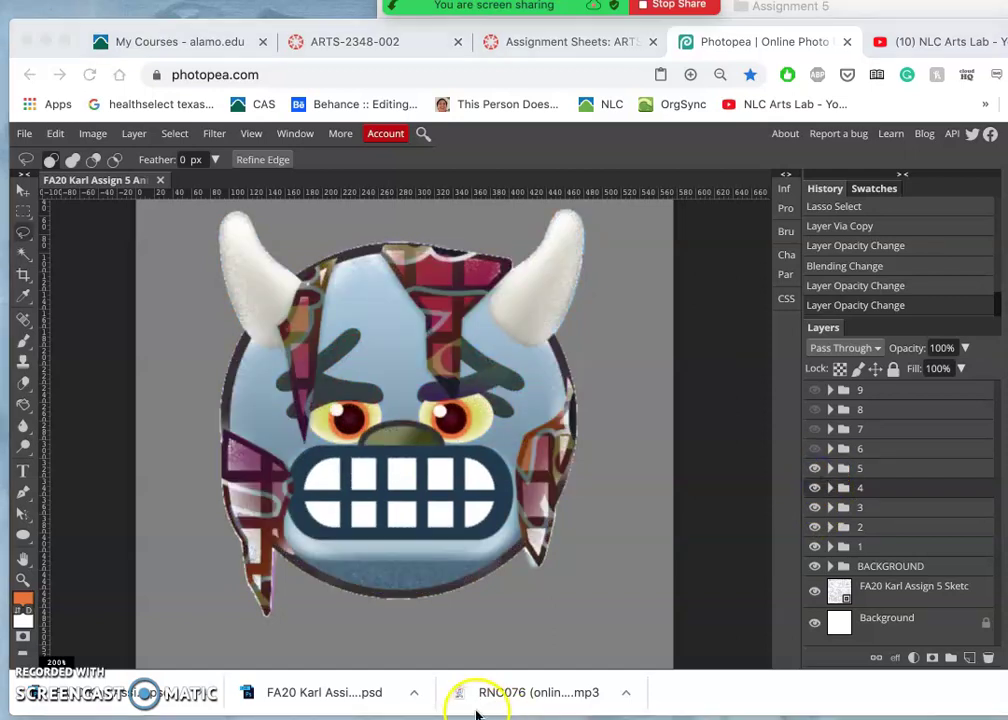
click(816, 468)
click(830, 469)
click(860, 488)
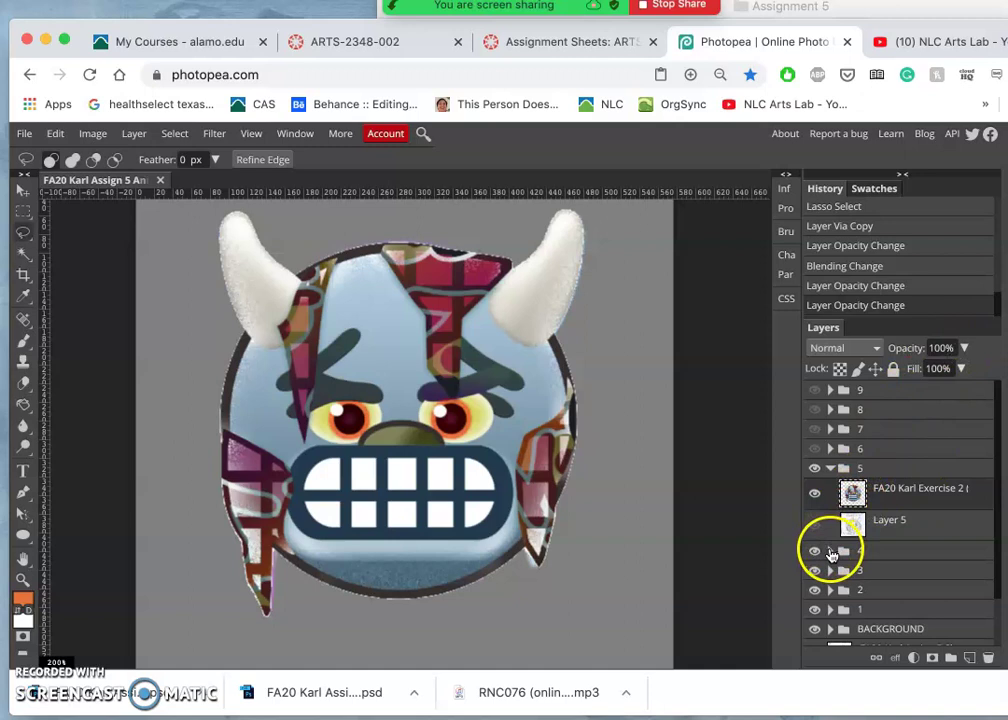
click(830, 469)
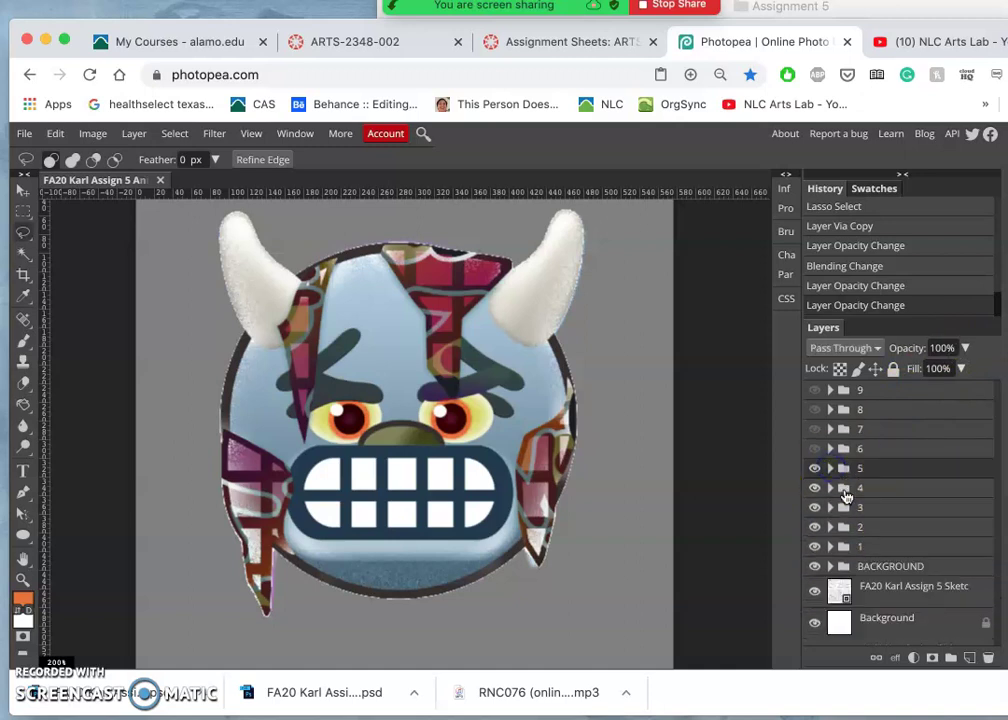
Duplicate group 4 and merge the duplicate into a single layer.
click(855, 489)
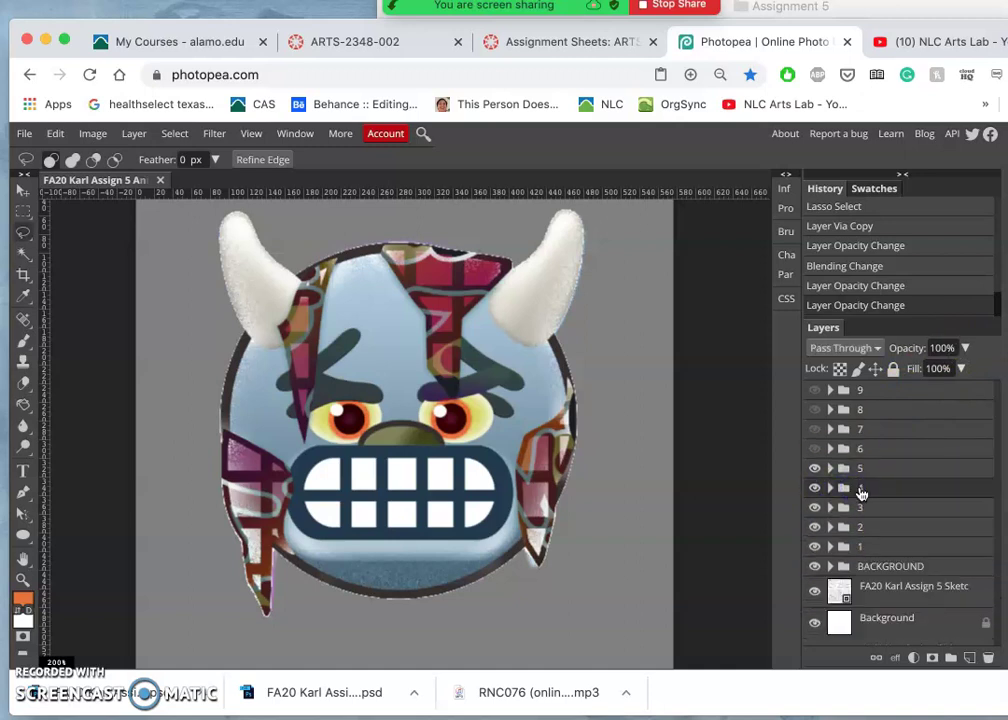
key(ctrl+j)
right_click(861, 493)
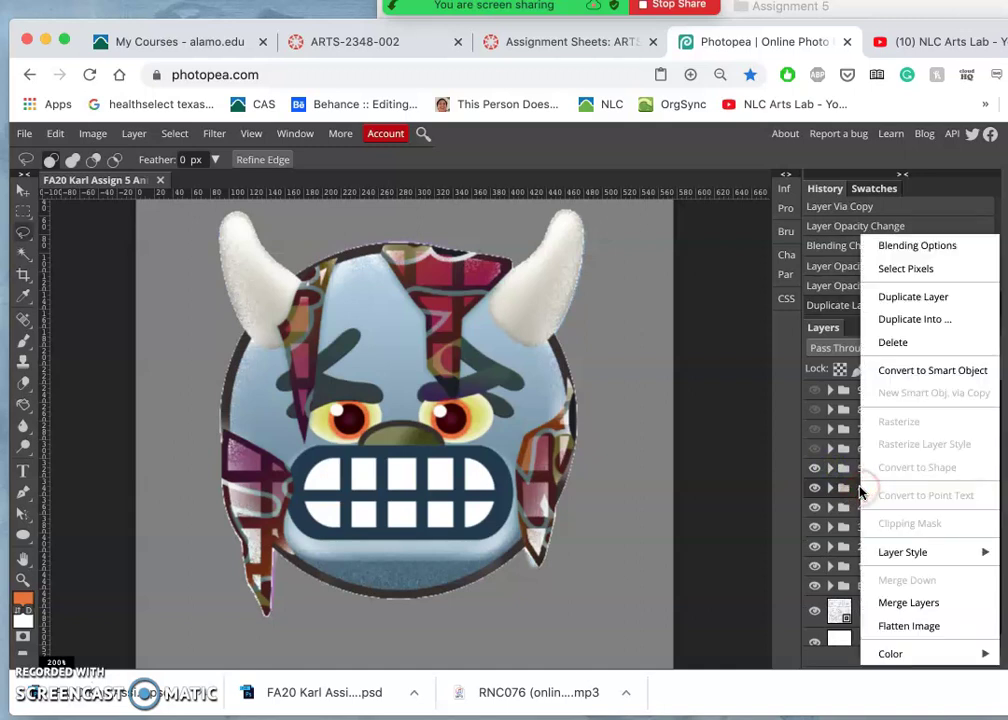
click(895, 603)
Move the merged 4 copy layer into group 5, directly beneath its full-face layer.
mouse_move(872, 503)
mouse_down()
mouse_move(839, 500)
mouse_move(846, 466)
mouse_move(828, 470)
mouse_move(862, 469)
mouse_move(862, 507)
mouse_move(850, 502)
mouse_move(881, 479)
mouse_move(873, 501)
mouse_up()
click(832, 498)
click(848, 497)
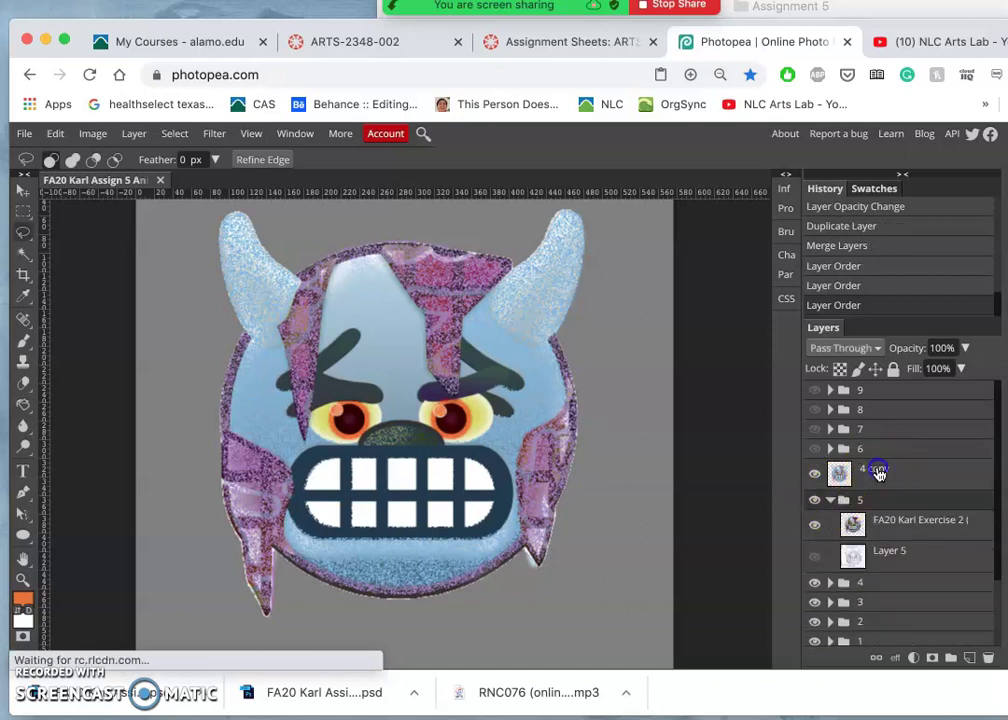
click(873, 518)
drag(870, 530, 889, 484)
Set group 5's full-face layer to 37% opacity with Dissolve blending.
click(964, 348)
click(951, 371)
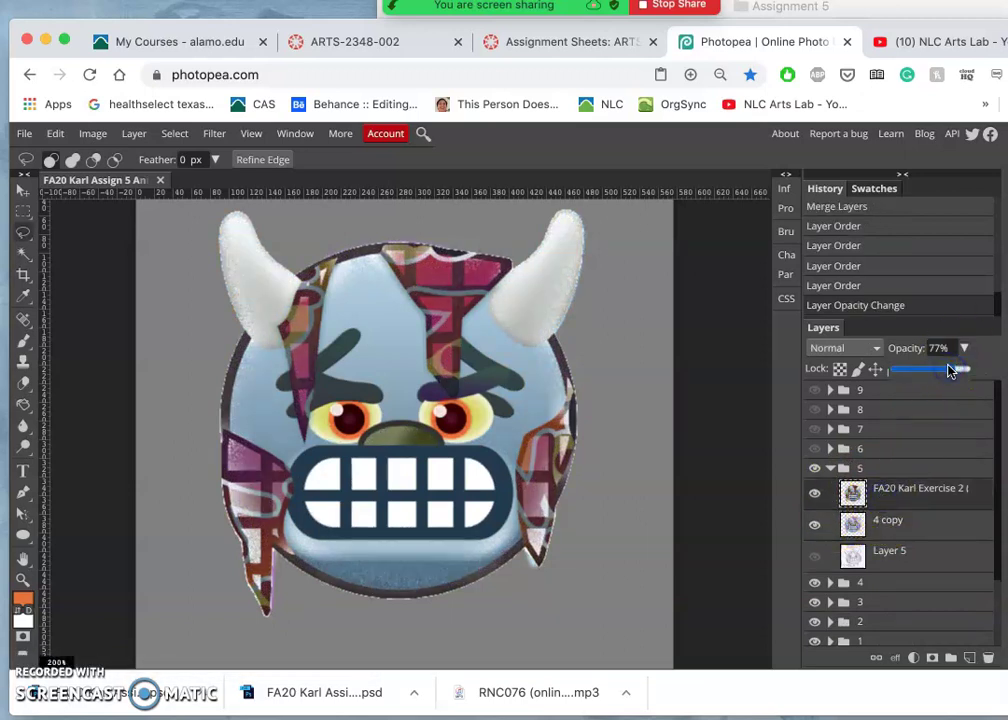
drag(930, 373, 921, 374)
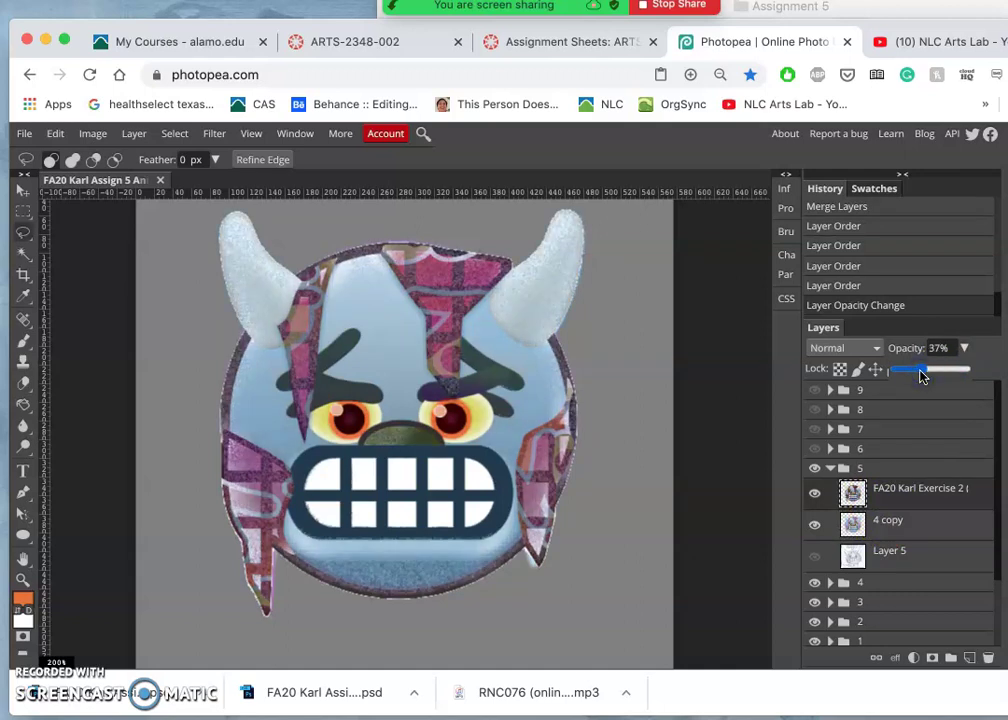
click(873, 348)
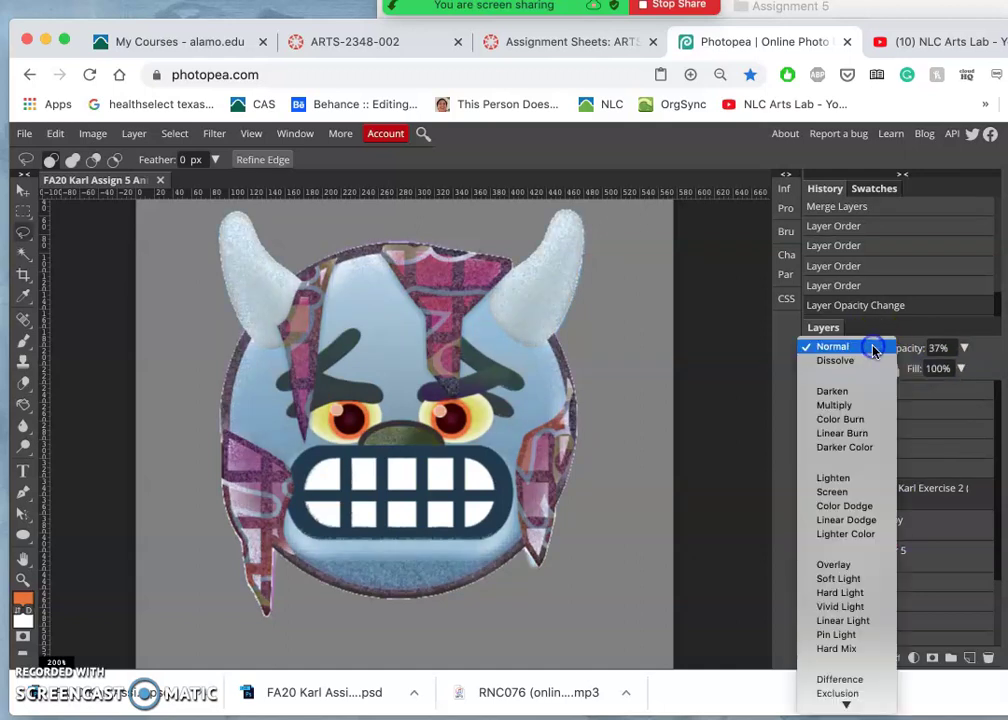
click(869, 361)
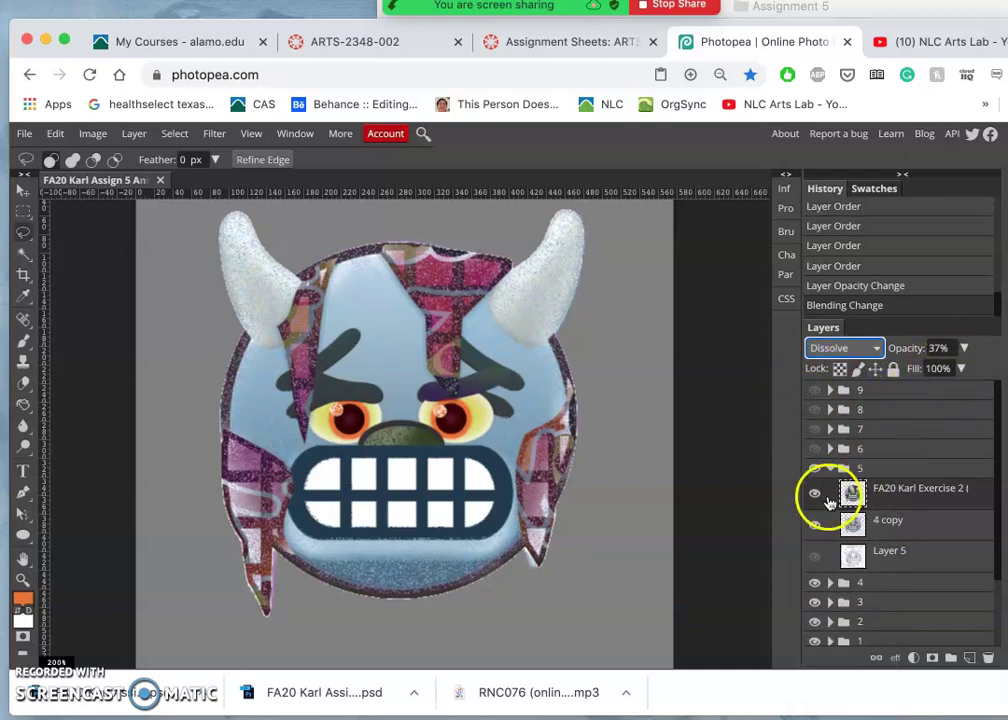
Collapse group 5 and toggle the visibility of groups 5 and 6 to compare the frame transitions.
click(815, 468)
click(816, 470)
click(830, 469)
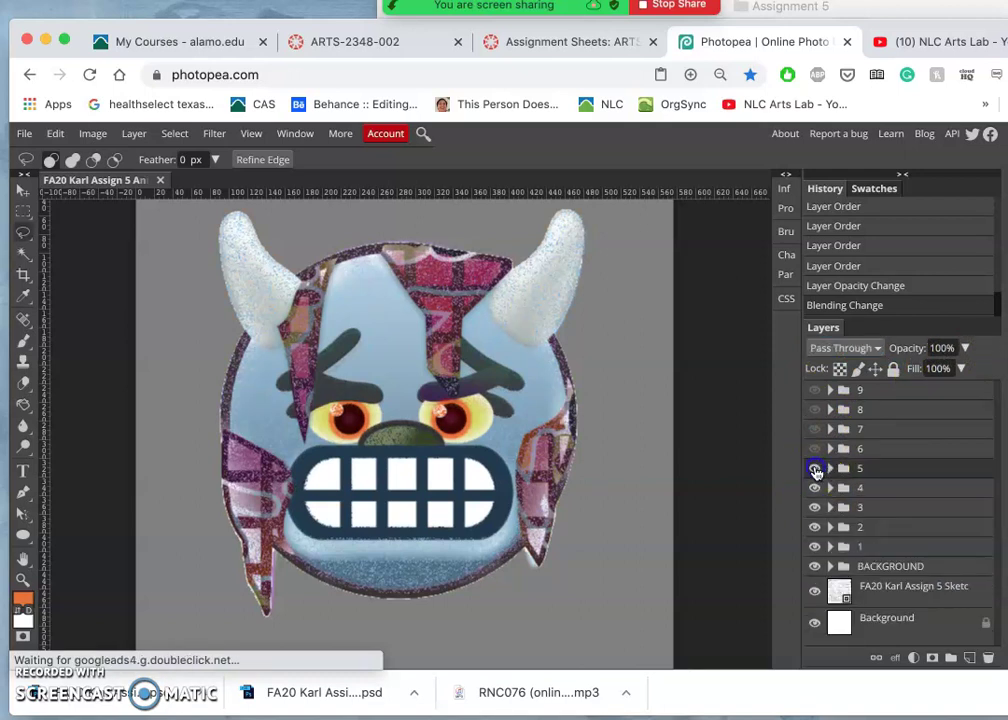
click(816, 469)
click(816, 470)
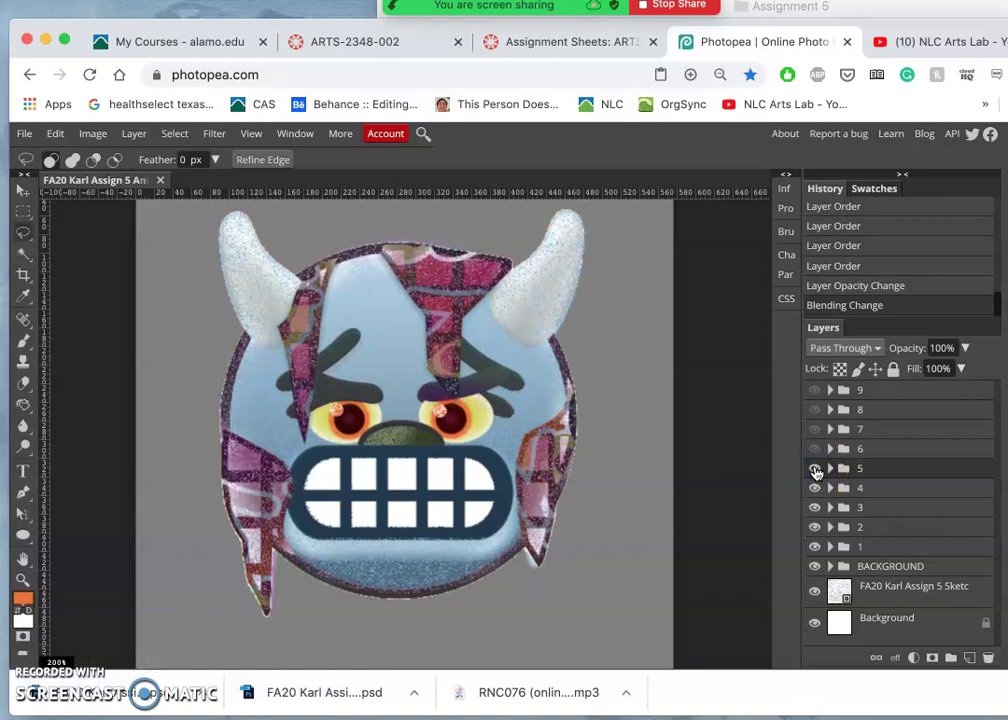
click(815, 450)
click(815, 450)
Expand group 6, make it visible and select its HEAD group.
click(829, 449)
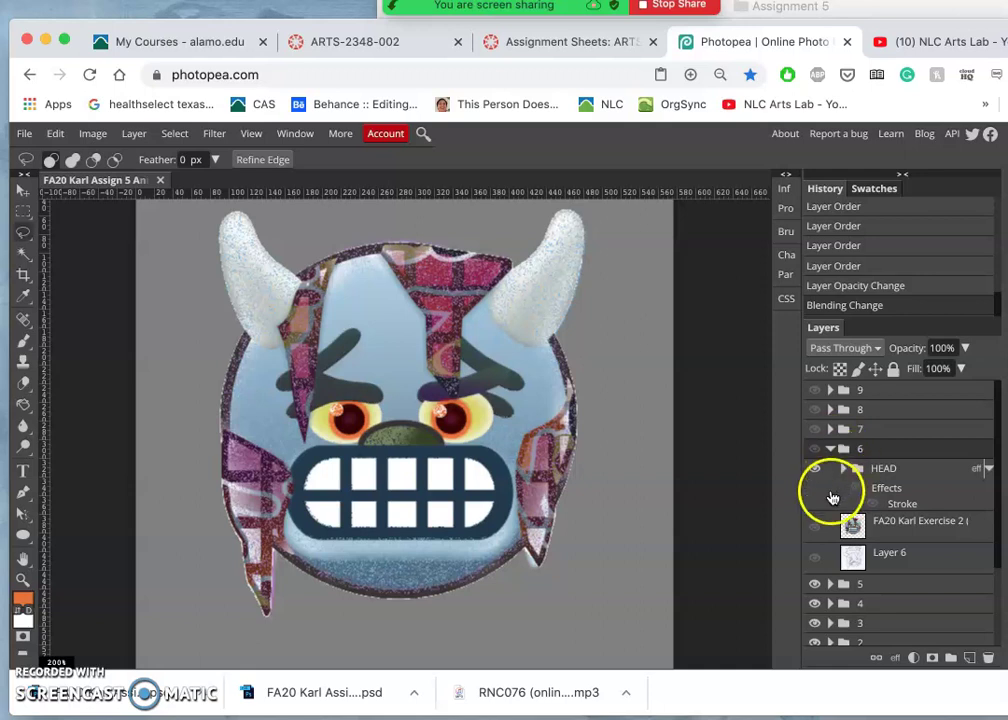
click(815, 449)
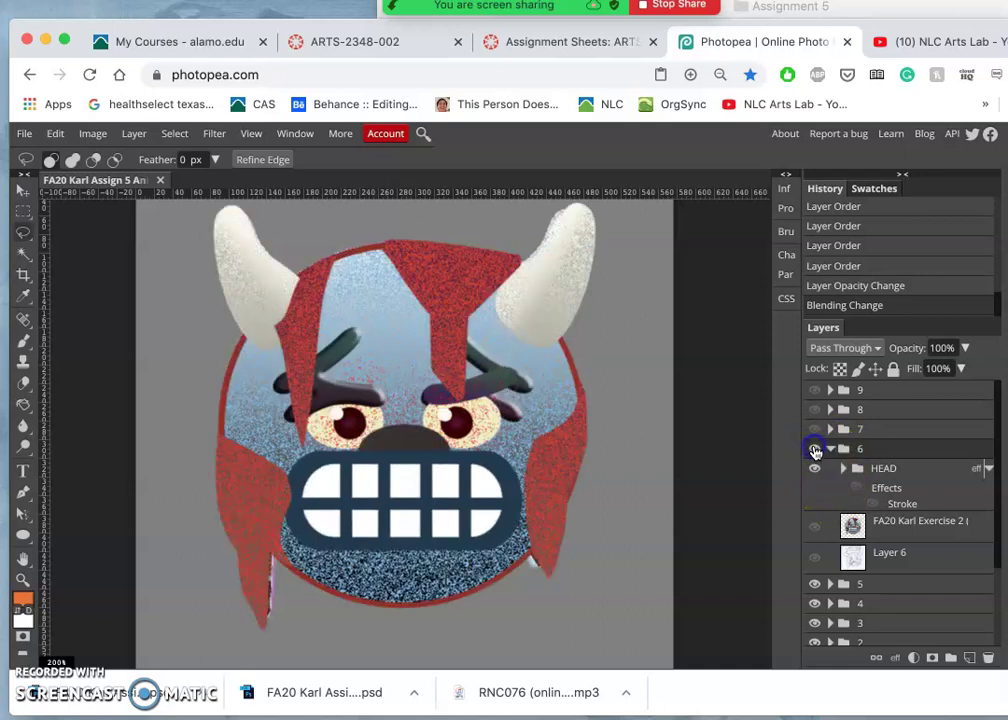
click(868, 468)
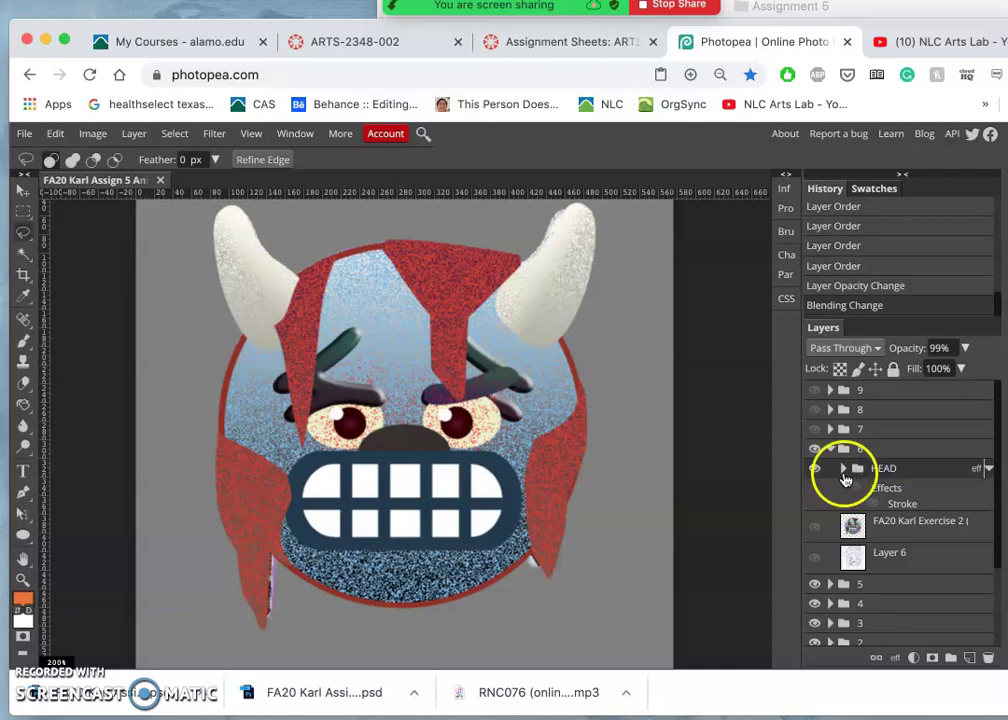
click(814, 528)
click(878, 471)
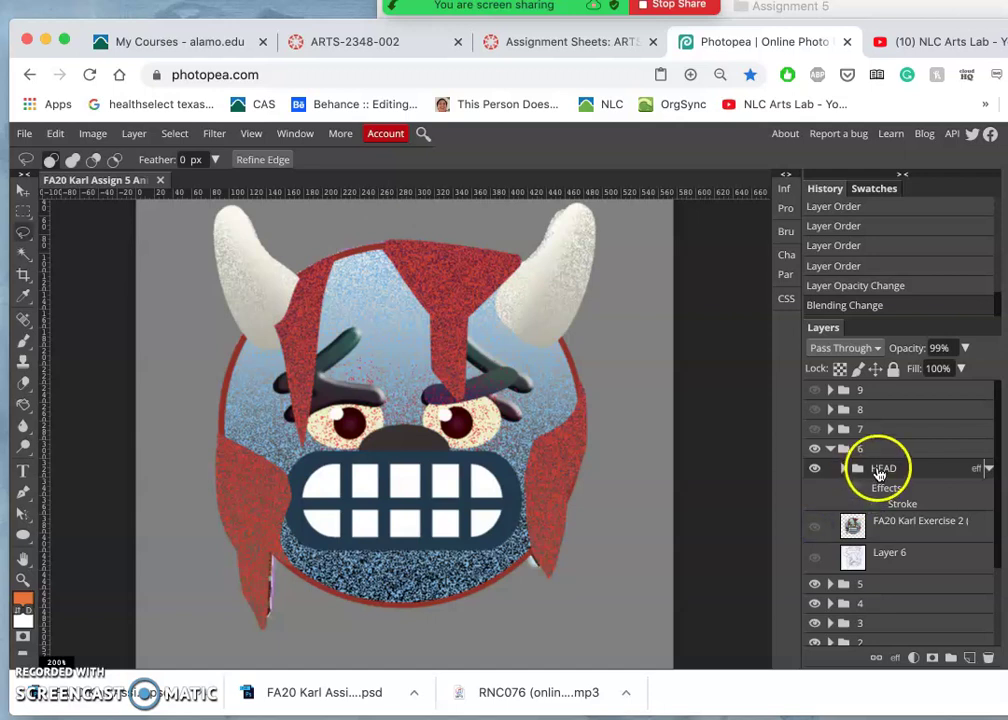
Duplicate the HEAD group inside group 6 and hide the original HEAD group.
click(845, 474)
click(847, 475)
key(ctrl+j)
click(817, 521)
click(866, 480)
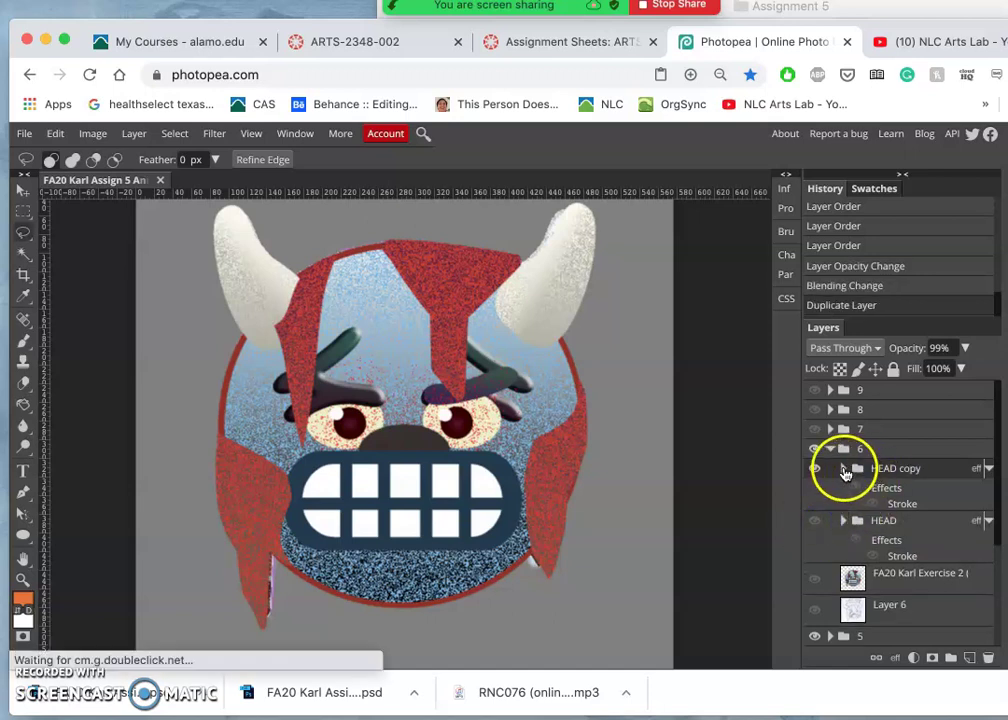
Expand HEAD copy and its BLOODY HOOD subgroup, and toggle the subgroup's first shape layer to identify its part of the hood.
click(845, 470)
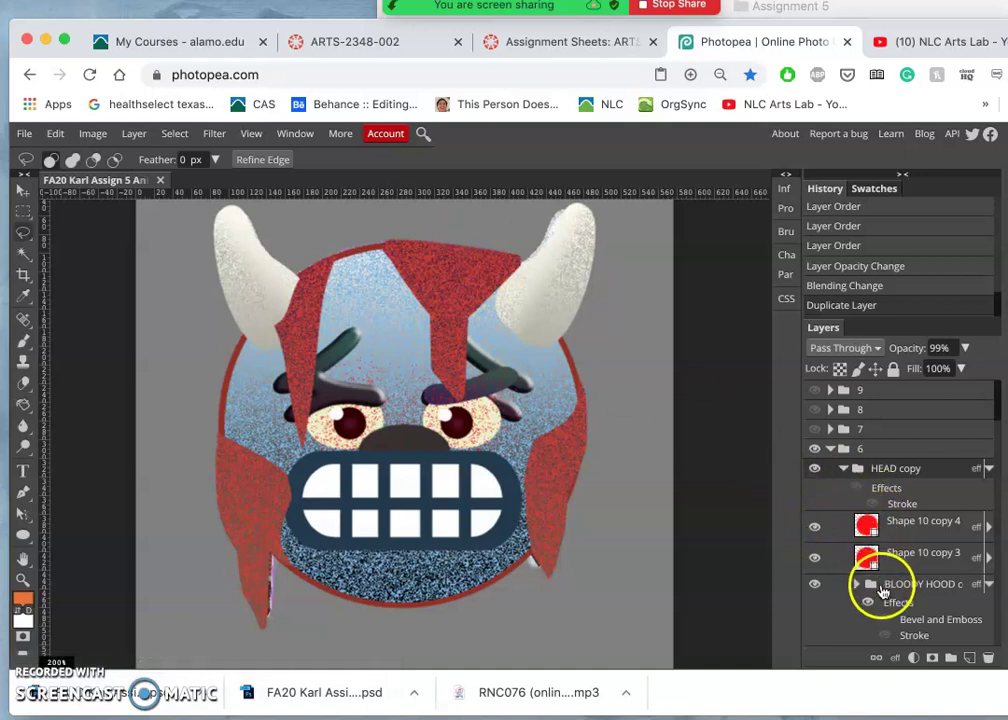
scroll(895, 606, down, 1)
scroll(895, 606, down, 3)
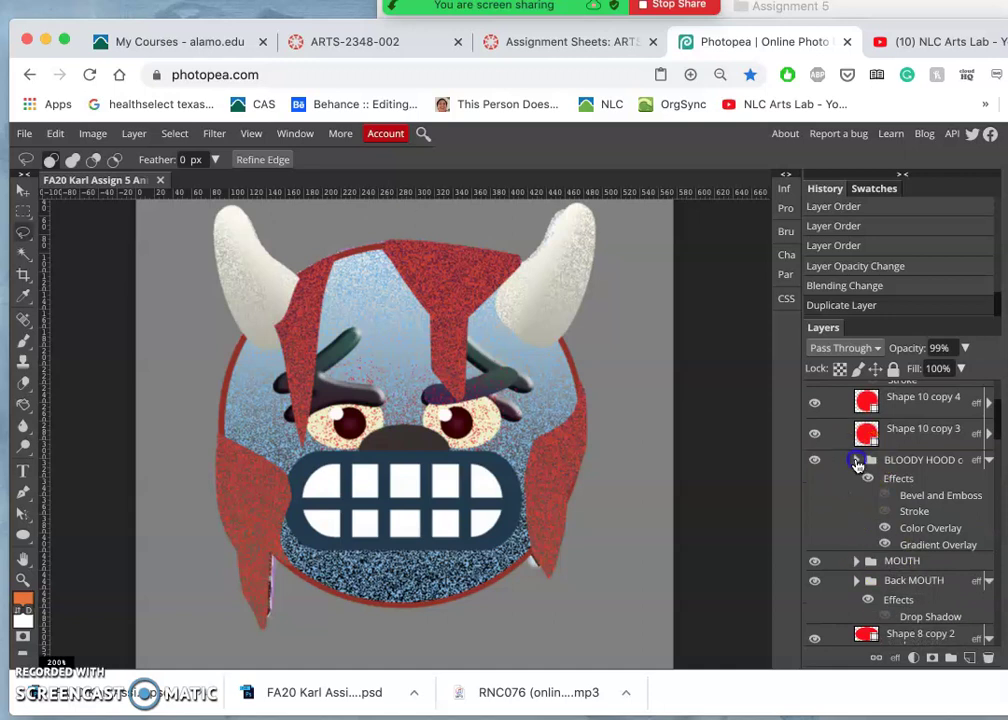
click(857, 462)
click(895, 570)
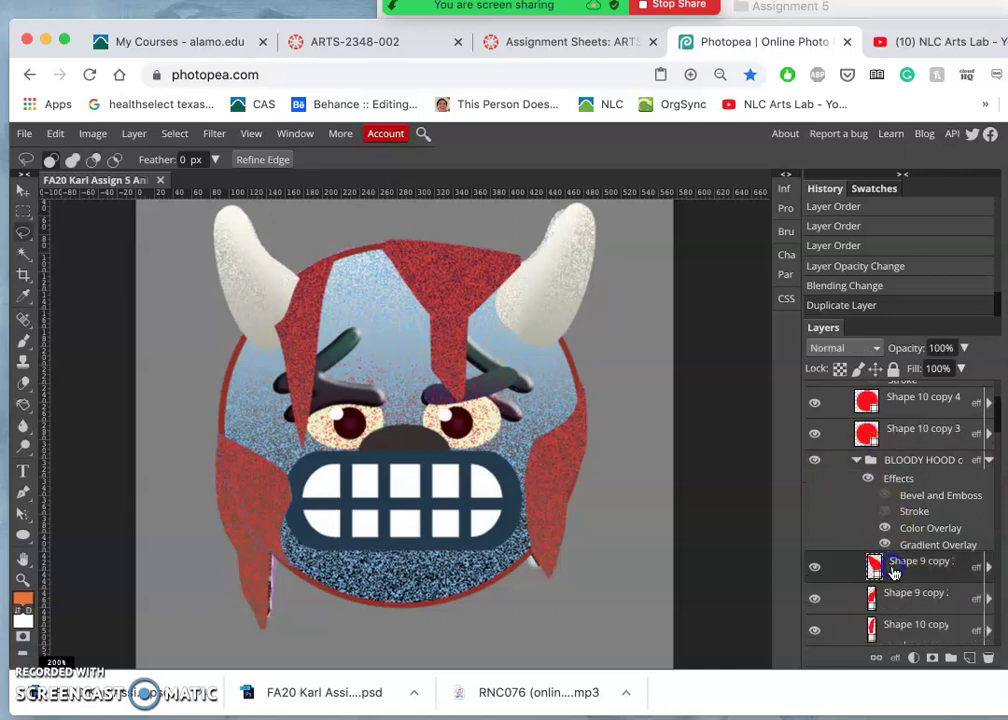
click(815, 568)
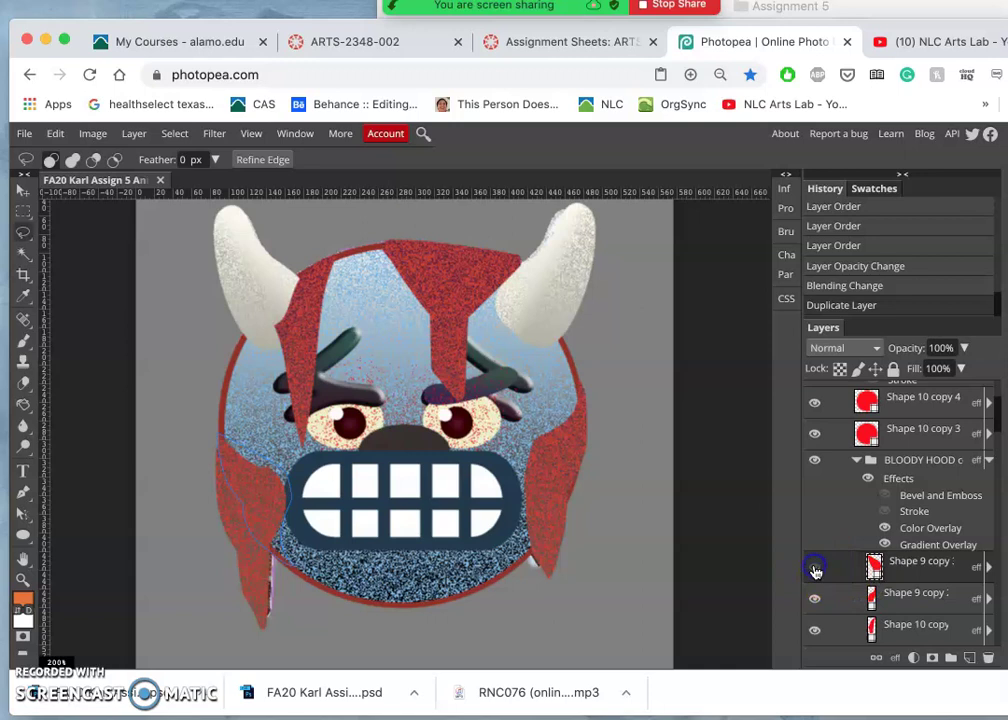
Merge the BLOODY HOOD subgroup of HEAD copy into a single layer and choose the Lasso tool.
click(857, 461)
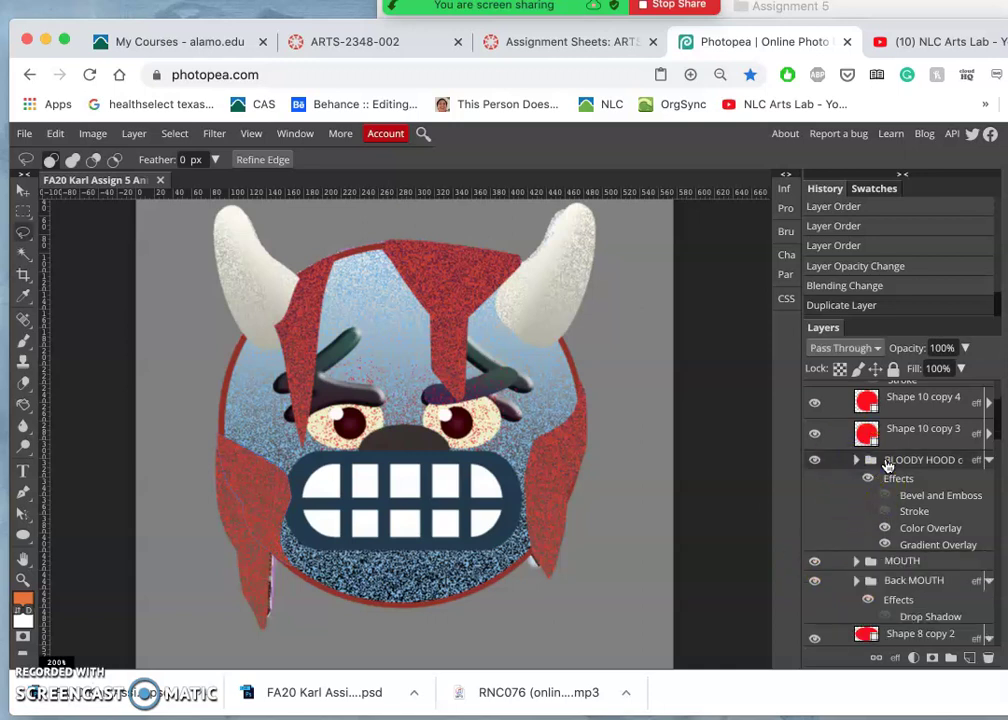
right_click(886, 462)
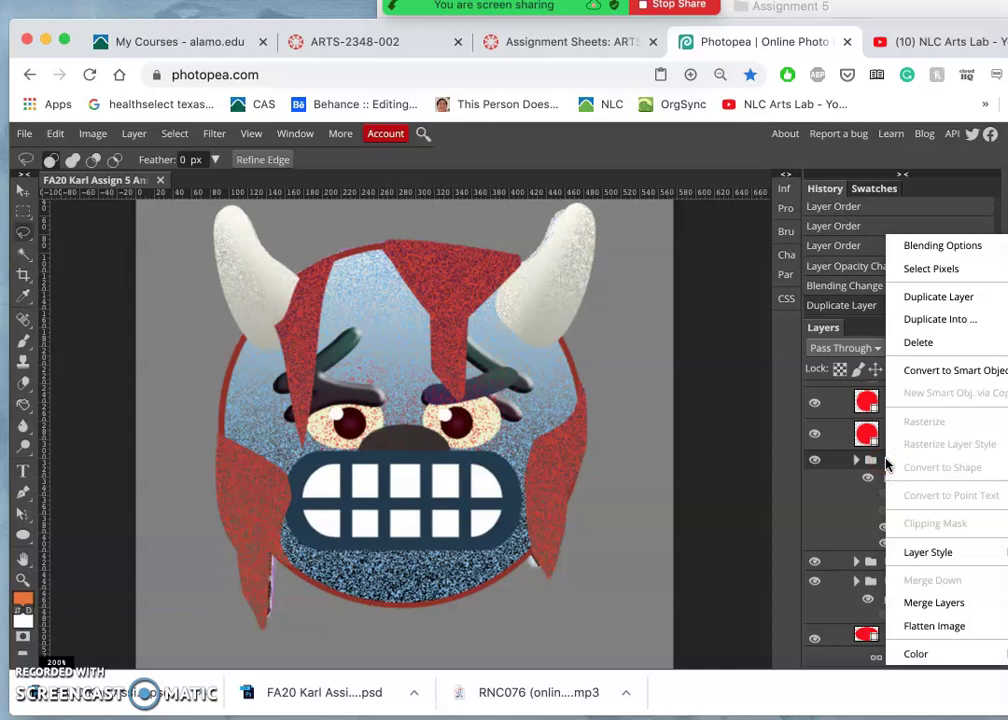
click(916, 602)
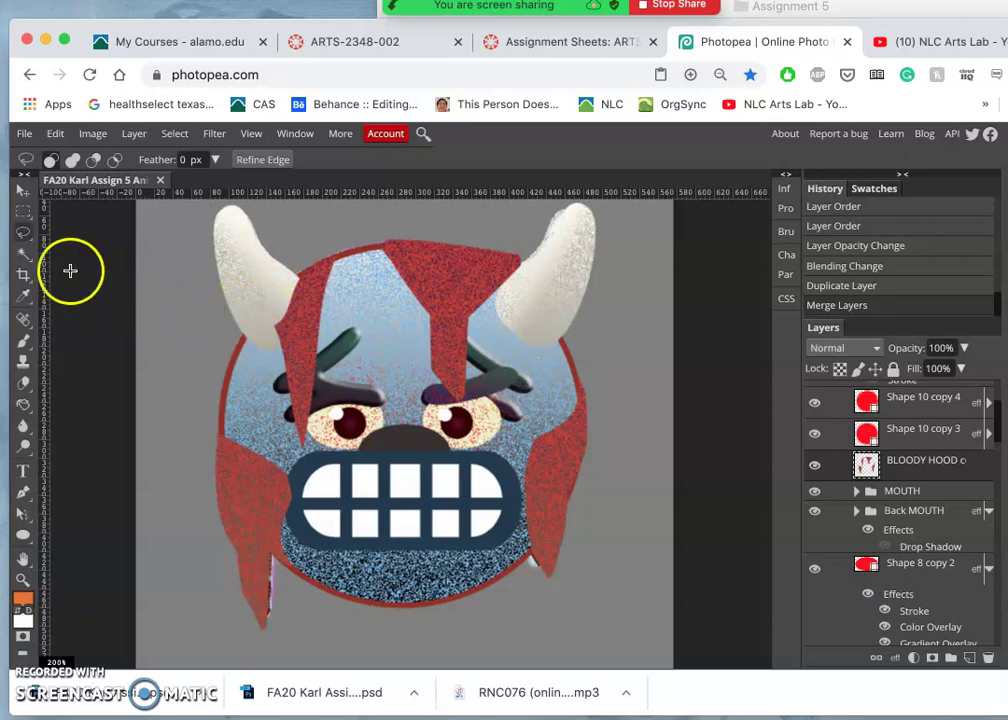
click(23, 232)
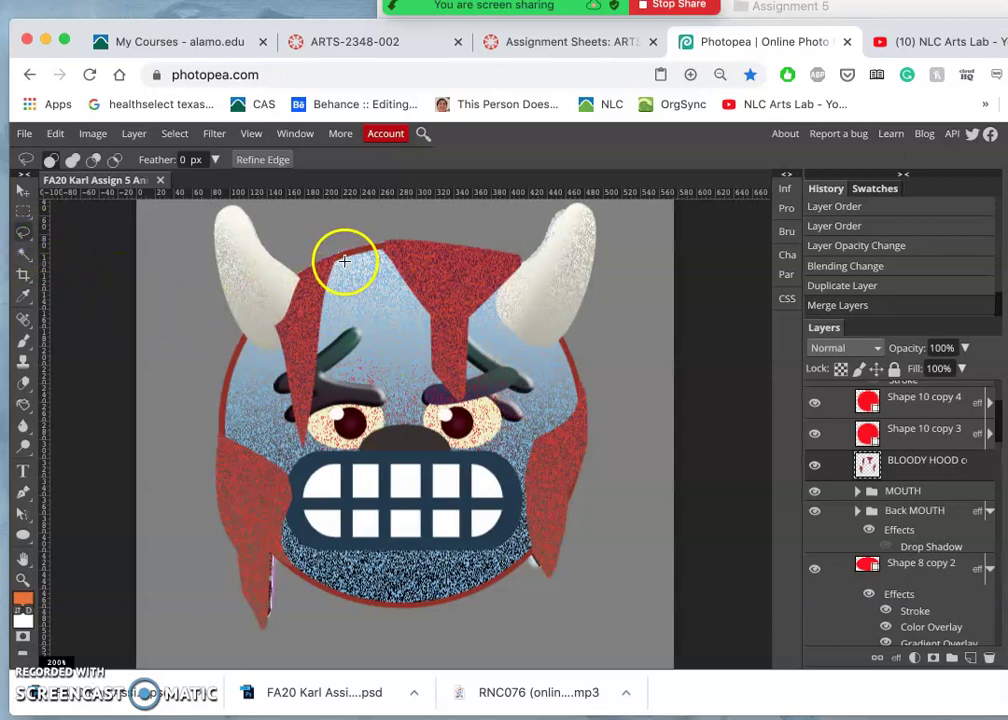
Lasso the hood strand beside the left horn, move it toward the forehead's centre and scale it to 186.57% width and 107.73% height.
click(341, 260)
mouse_move(301, 265)
mouse_down()
mouse_move(260, 355)
mouse_move(287, 454)
mouse_move(302, 457)
mouse_move(328, 437)
mouse_move(354, 281)
mouse_move(342, 249)
mouse_up()
click(20, 193)
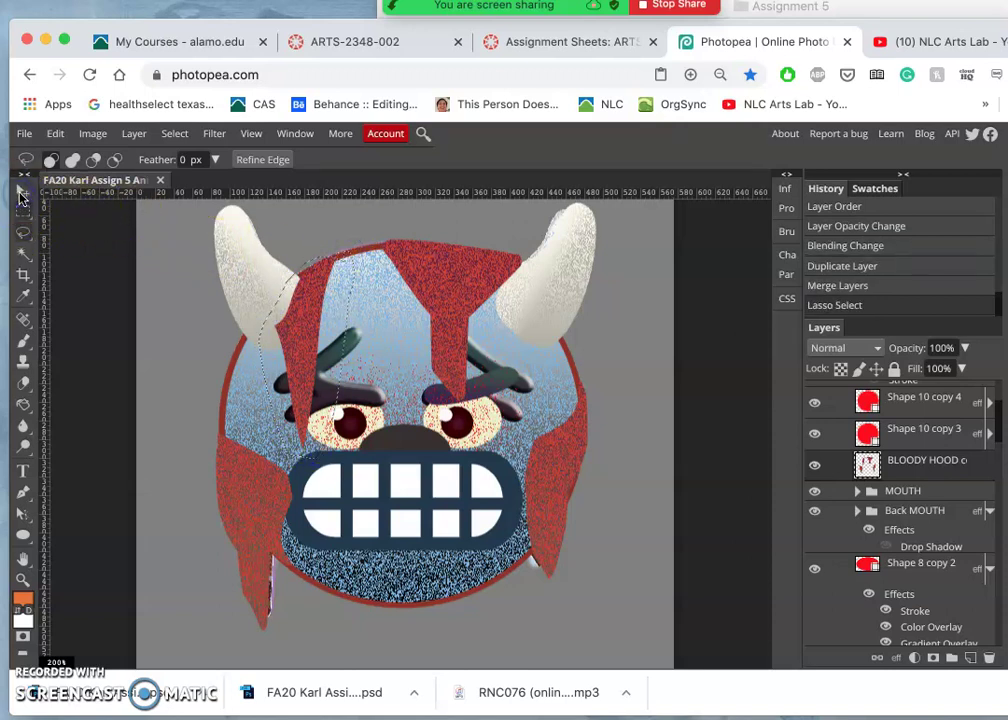
mouse_move(316, 376)
mouse_down()
mouse_move(349, 362)
mouse_move(324, 374)
mouse_move(353, 378)
mouse_move(354, 343)
mouse_move(405, 348)
mouse_up()
key(super+t)
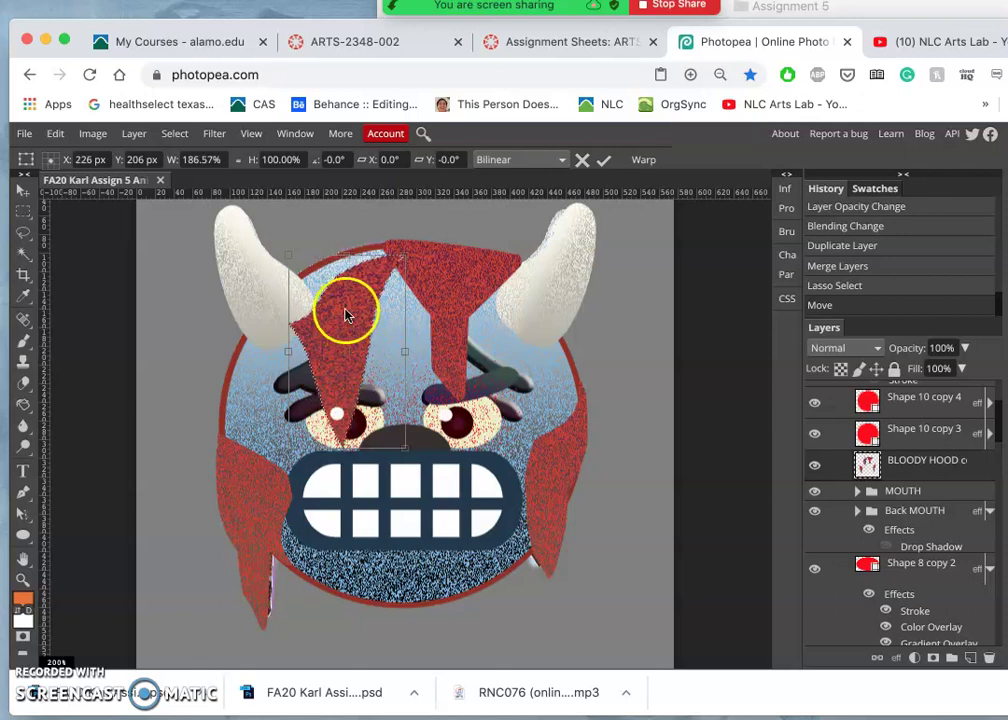
drag(344, 256, 342, 238)
Warp the left hood strand so its outer edge follows the left horn and its tip shortens to just above the eye.
right_click(351, 328)
click(380, 456)
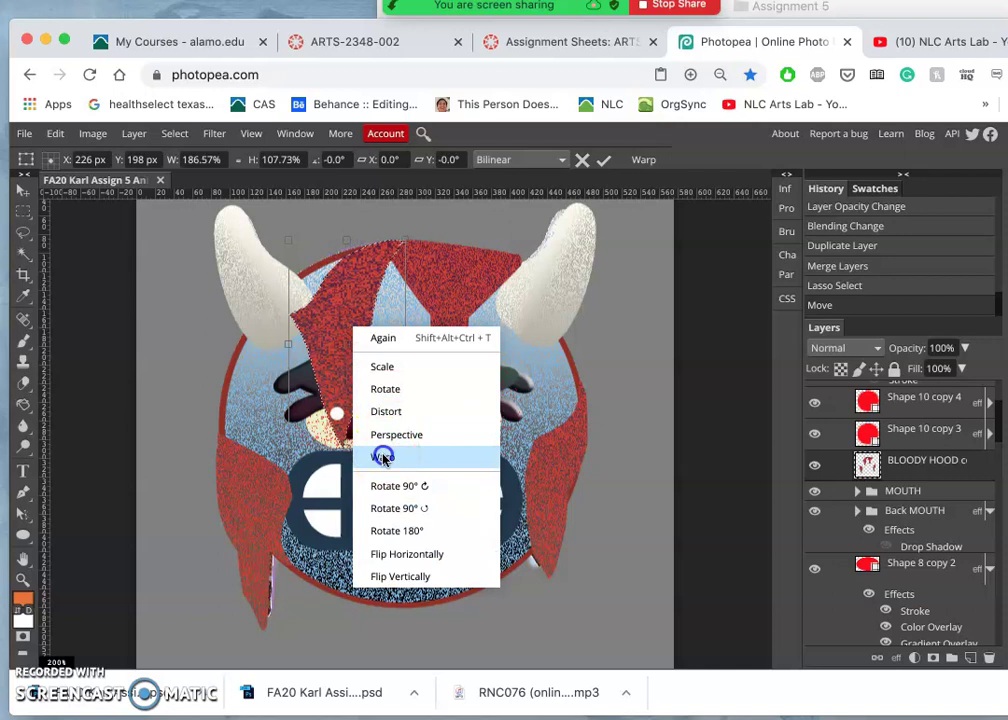
drag(336, 318, 215, 247)
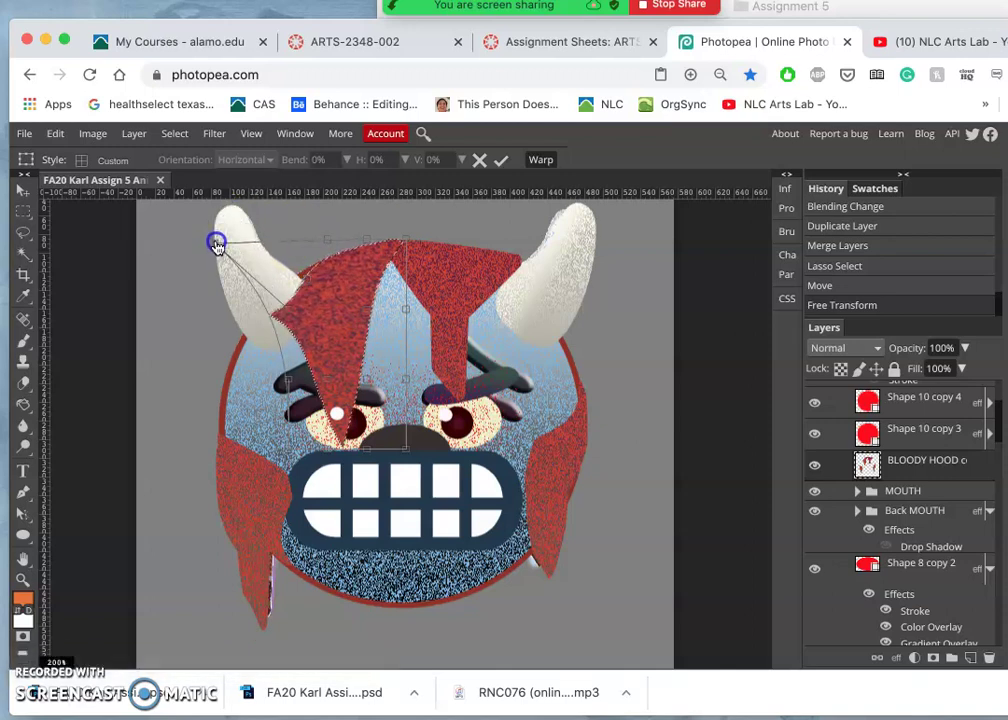
drag(289, 380, 340, 491)
drag(309, 284, 296, 285)
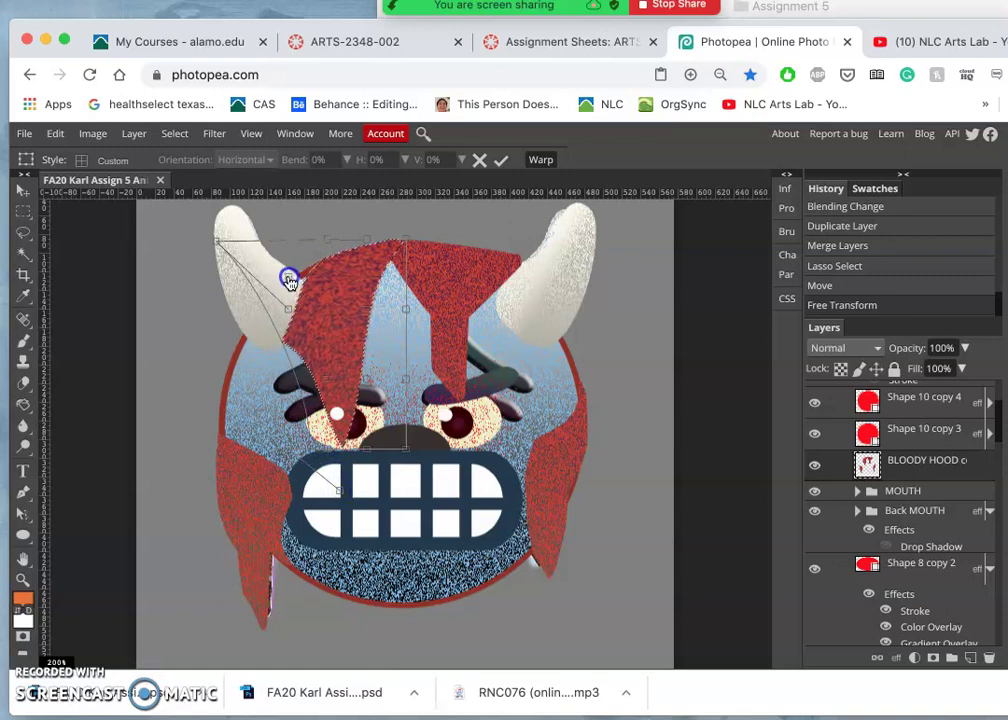
drag(281, 274, 280, 273)
drag(349, 456, 349, 453)
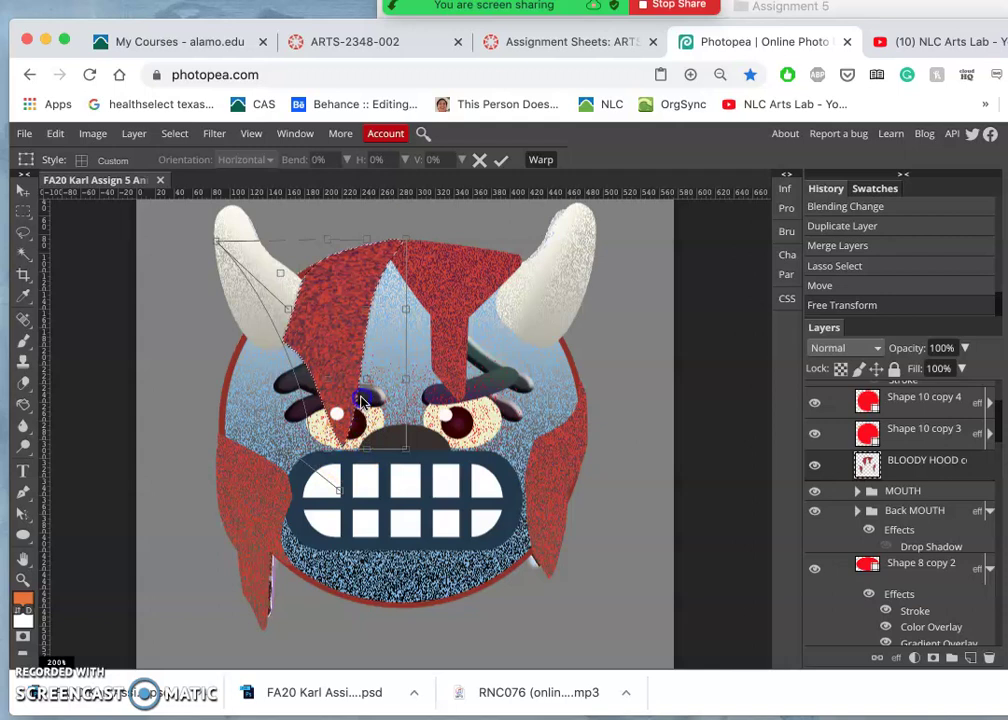
mouse_move(323, 447)
mouse_down()
mouse_move(328, 371)
mouse_move(317, 345)
mouse_move(330, 362)
mouse_move(343, 339)
mouse_up()
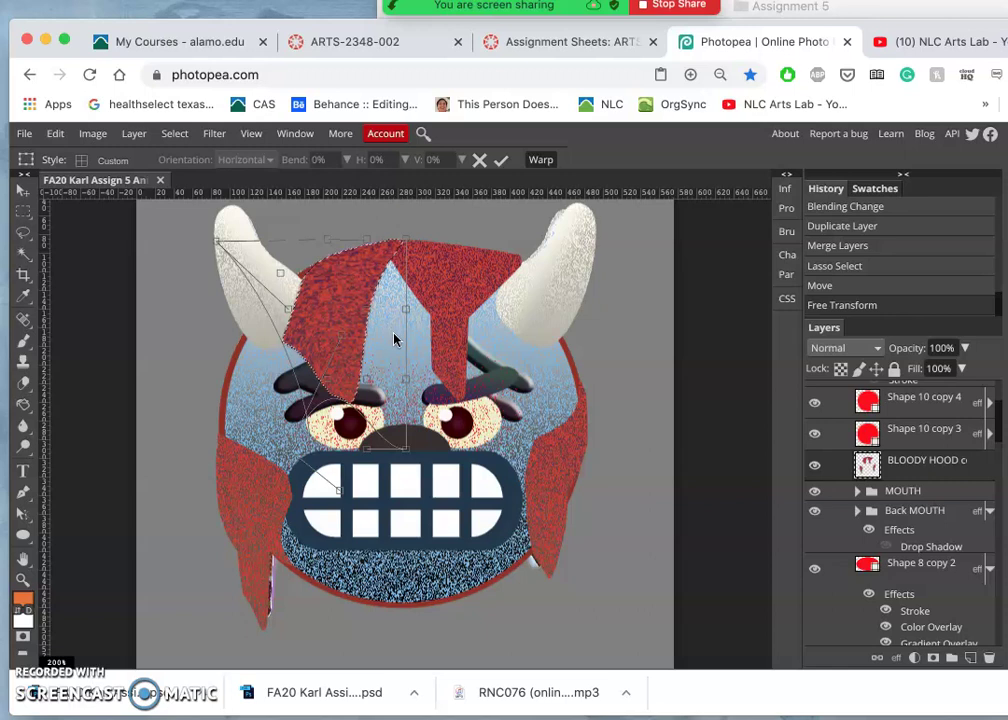
key(Return)
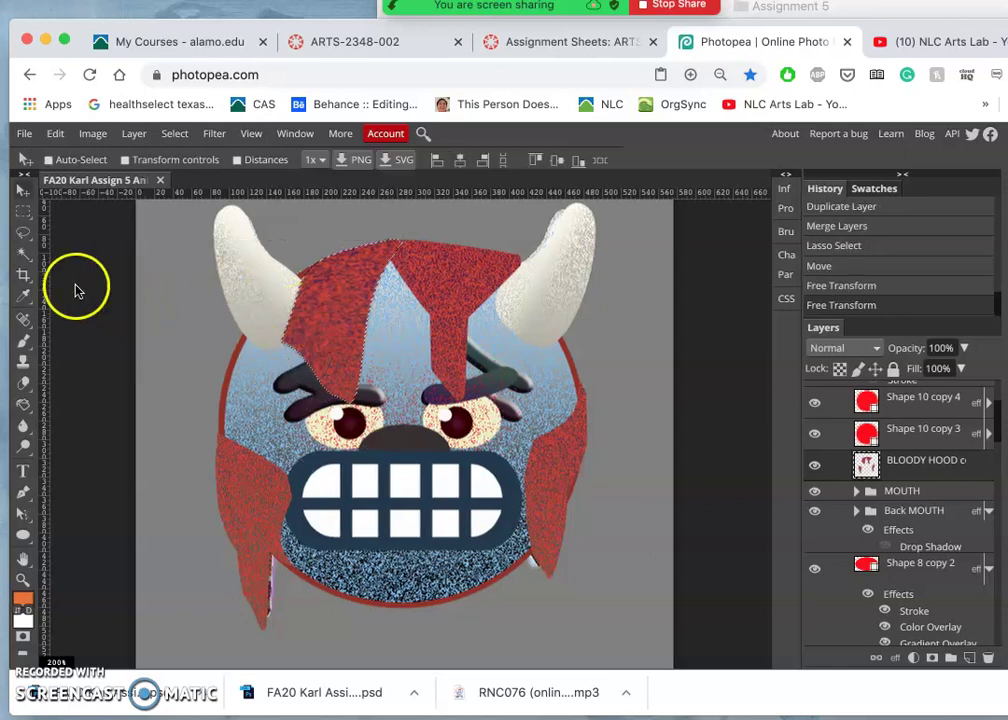
Clear the current selection and lasso the hood strand beside the right horn, down to the eyebrow.
click(23, 232)
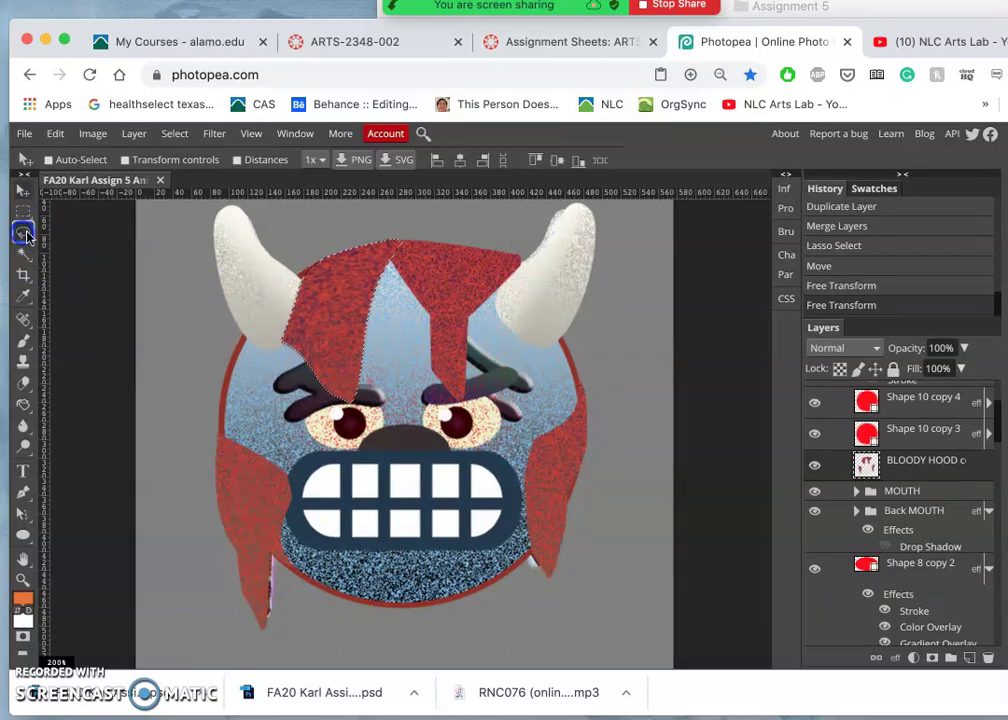
click(389, 247)
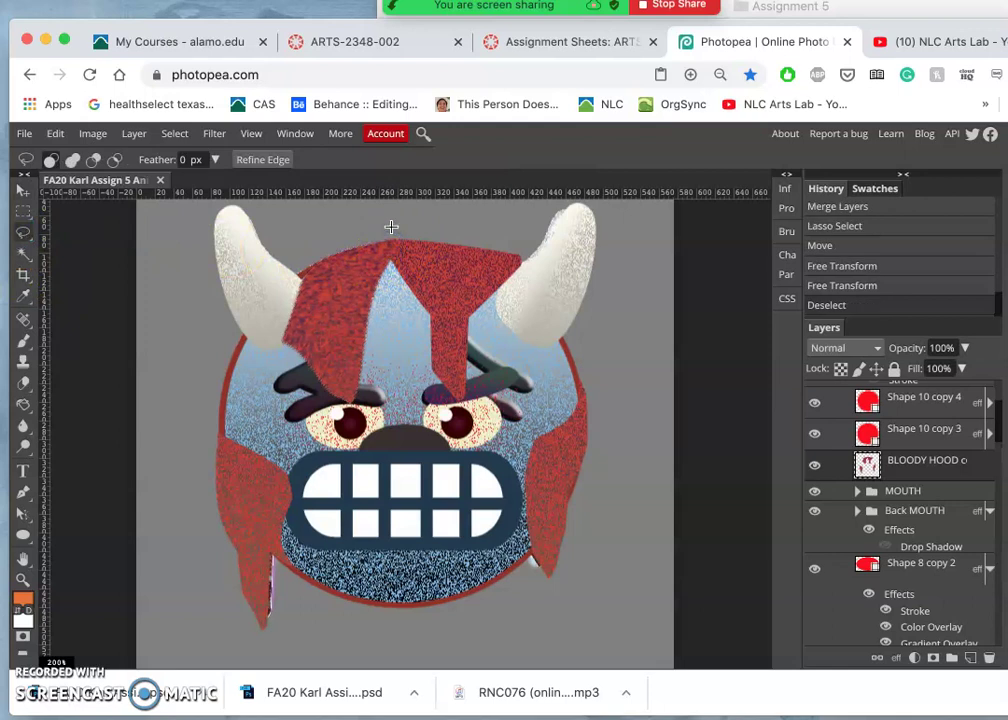
drag(389, 242, 423, 353)
mouse_move(513, 308)
mouse_down()
mouse_move(538, 278)
mouse_move(529, 246)
mouse_up()
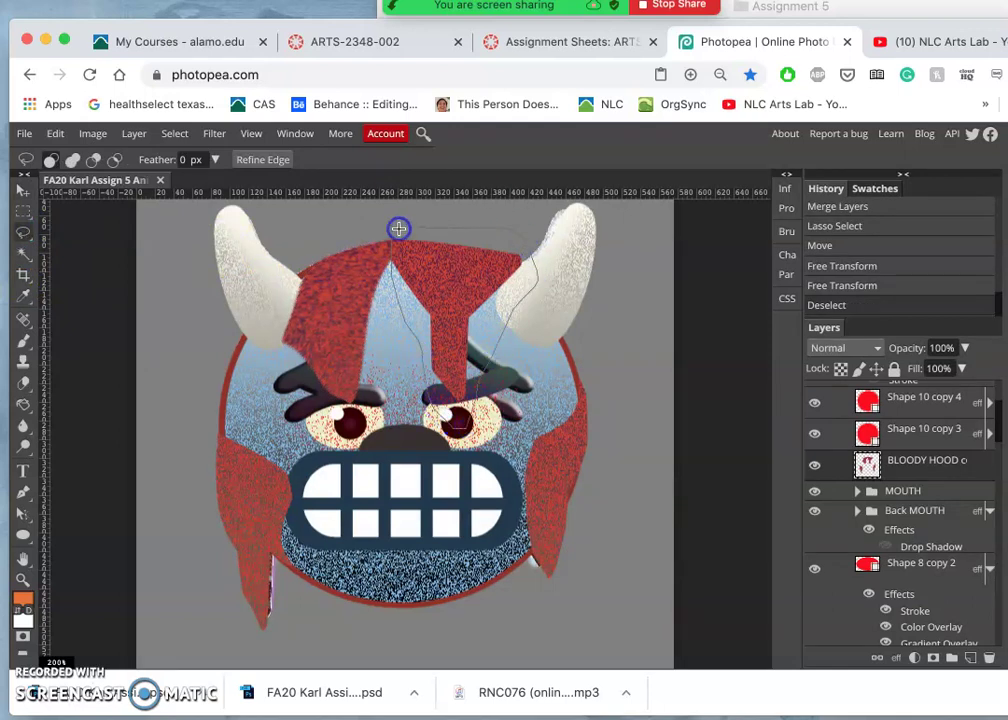
drag(399, 228, 398, 229)
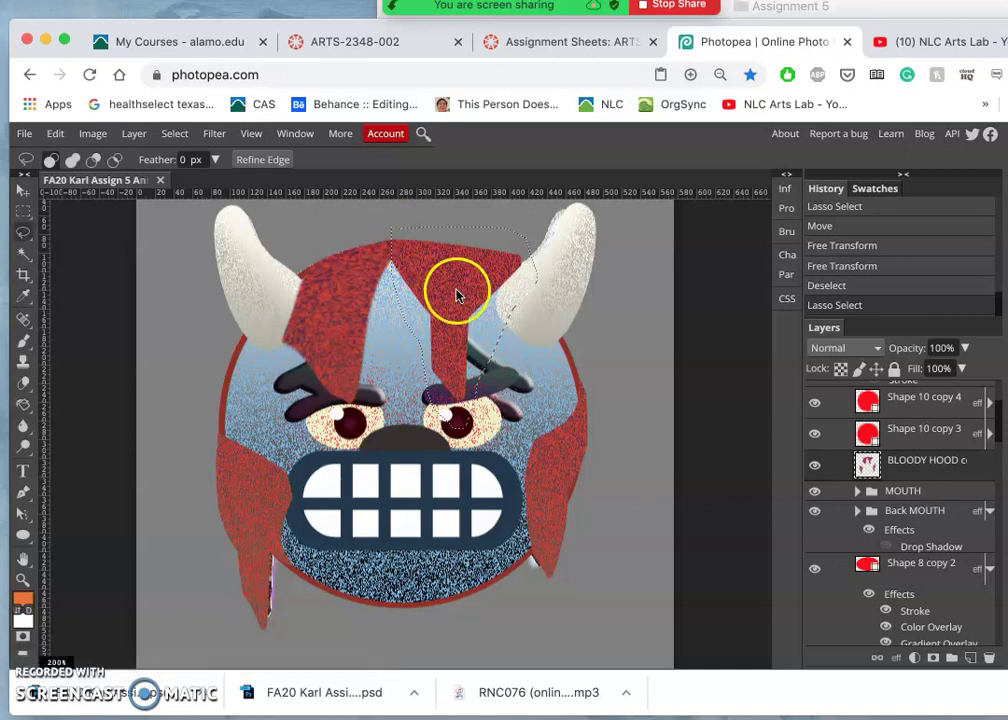
Warp the right hood strand so its inner edge and lower tip bend toward the middle of the forehead.
key(ctrl+alt+t)
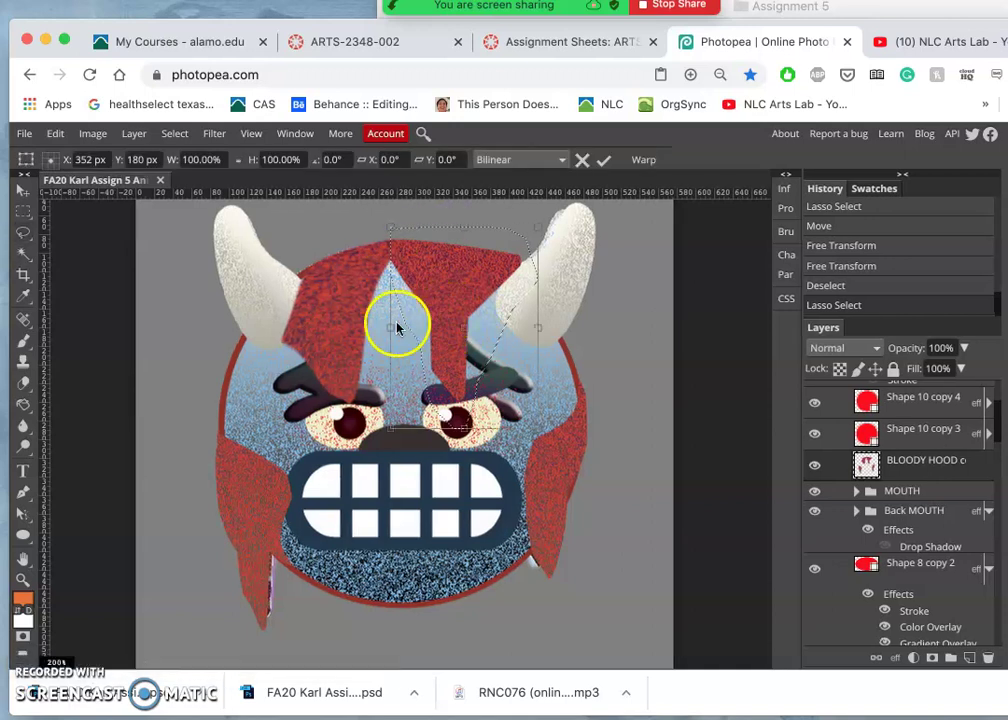
right_click(453, 309)
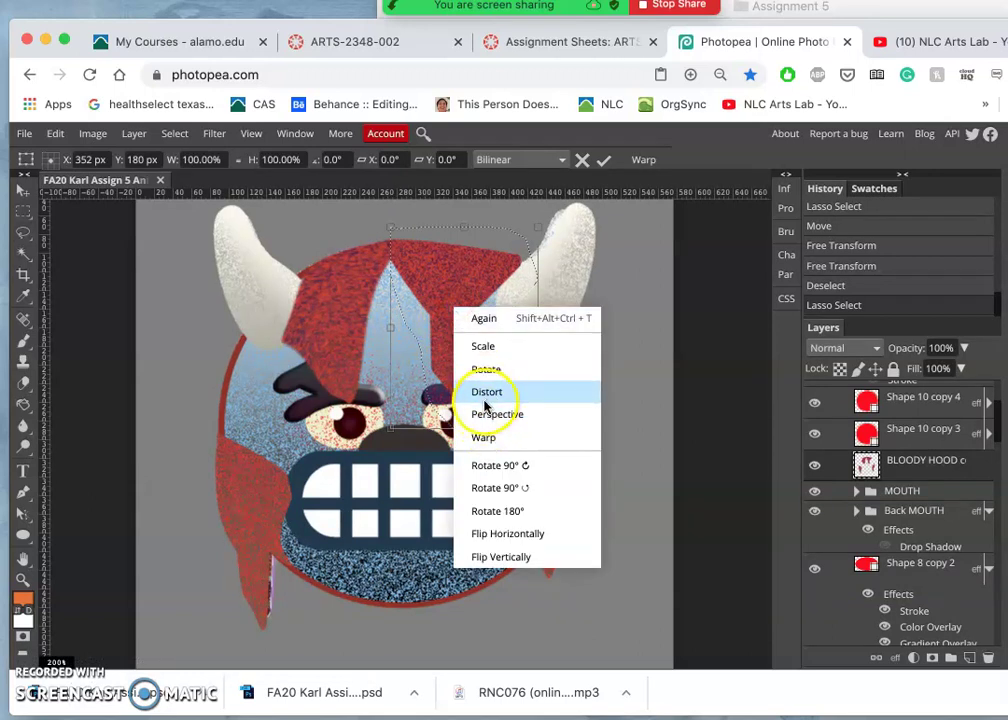
click(479, 437)
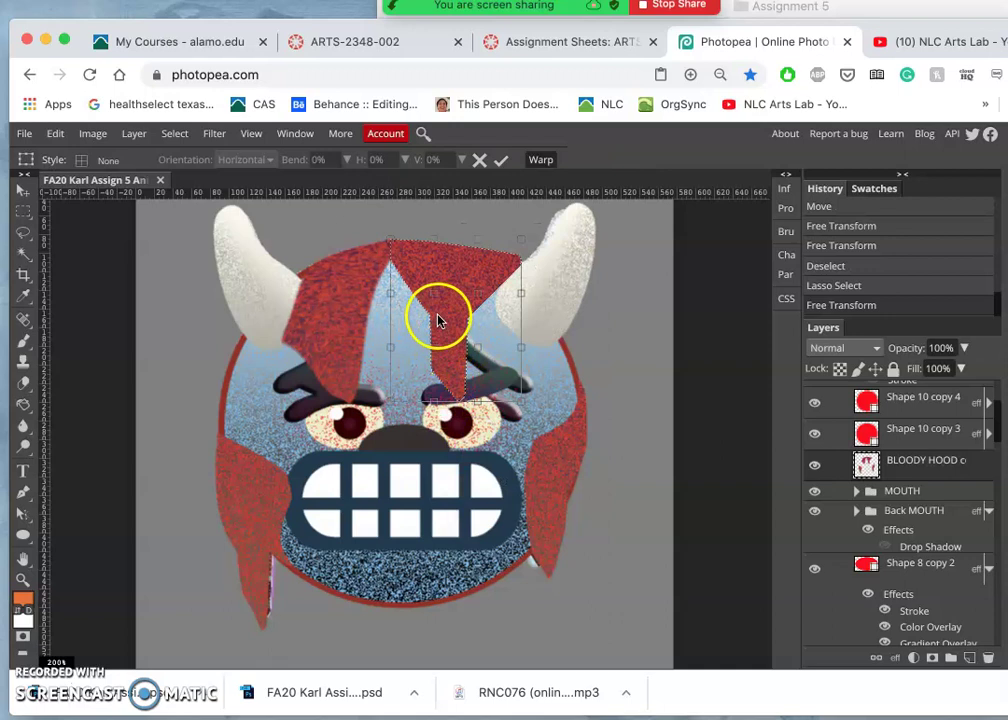
click(430, 297)
drag(430, 297, 421, 364)
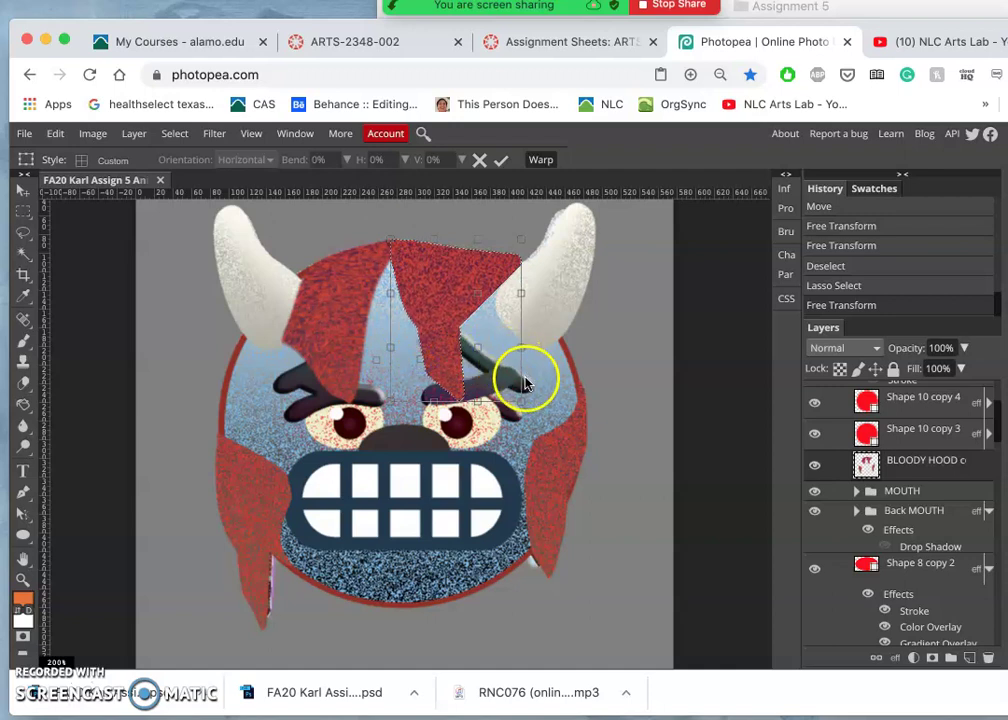
drag(515, 402, 447, 409)
drag(422, 360, 367, 326)
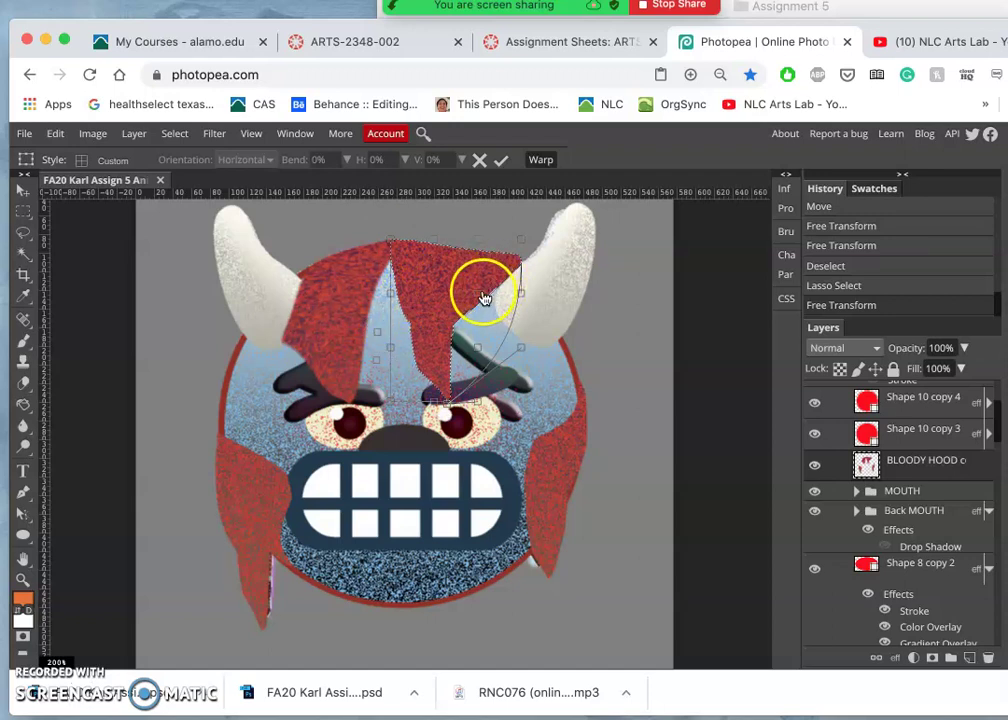
drag(484, 292, 464, 286)
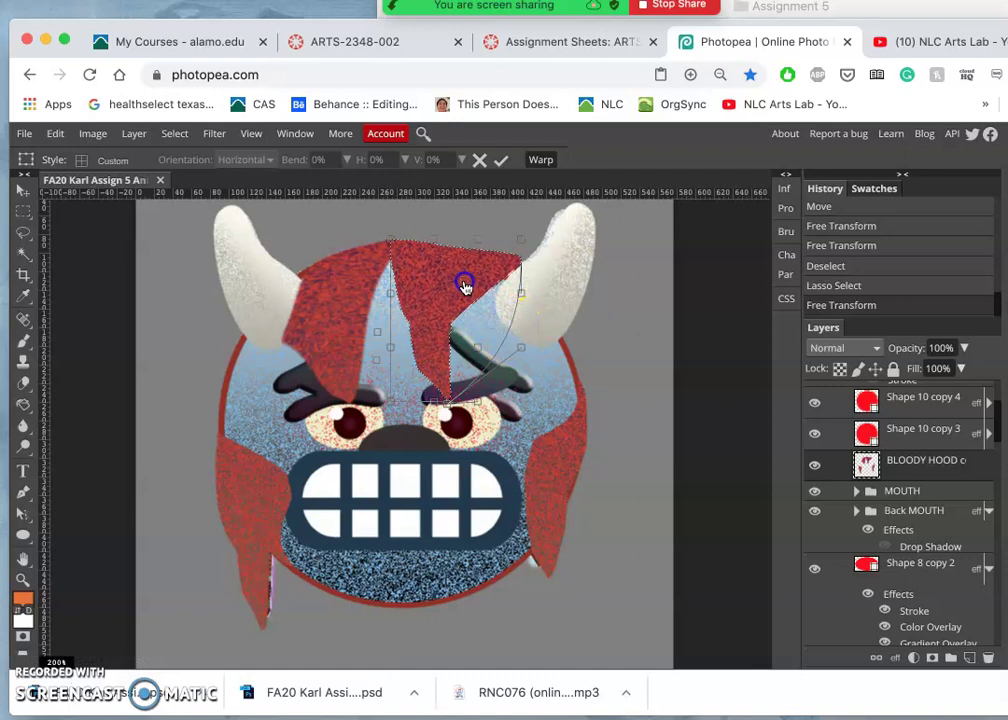
Pull in the warped strand's corner at the right horn, shorten its tip above the eyebrow, apply the warp and deselect.
click(517, 250)
drag(517, 250, 514, 255)
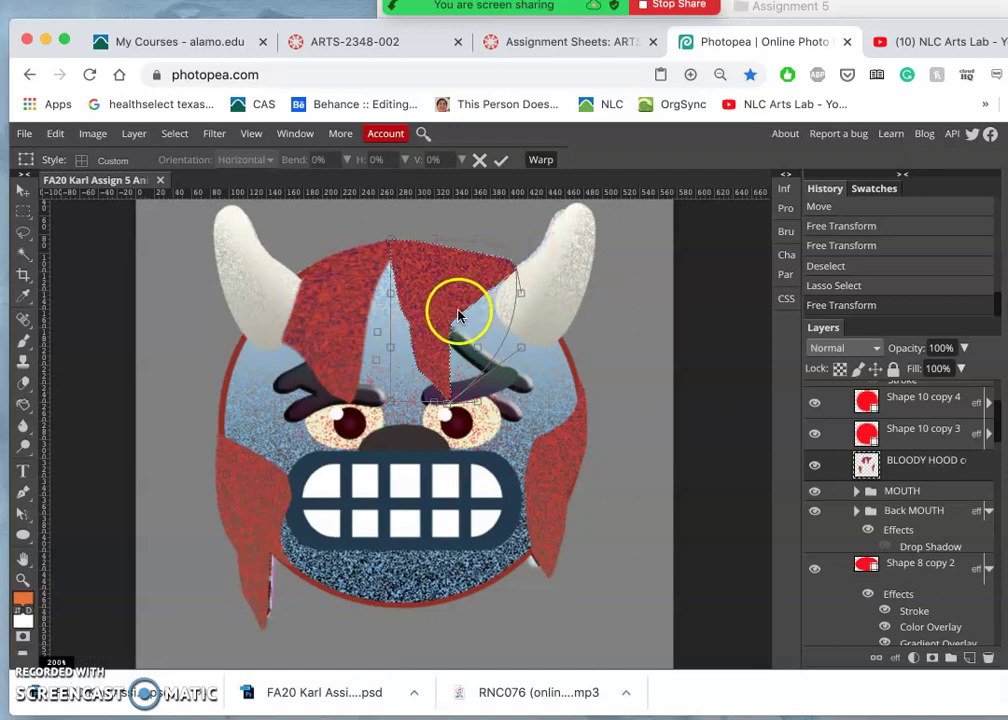
drag(459, 317, 461, 316)
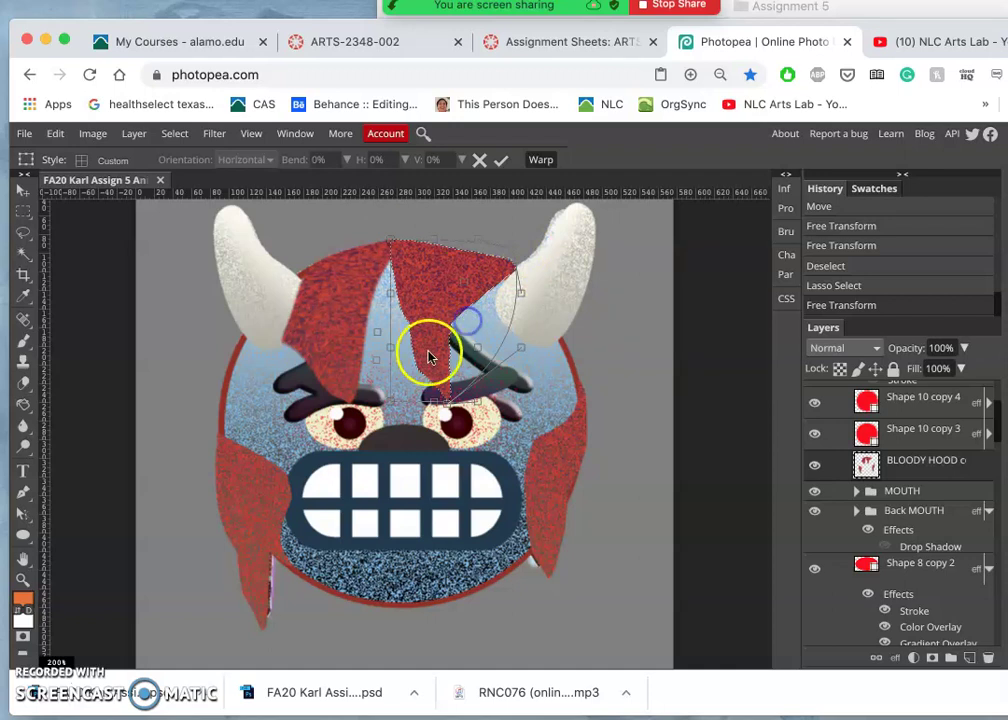
click(396, 346)
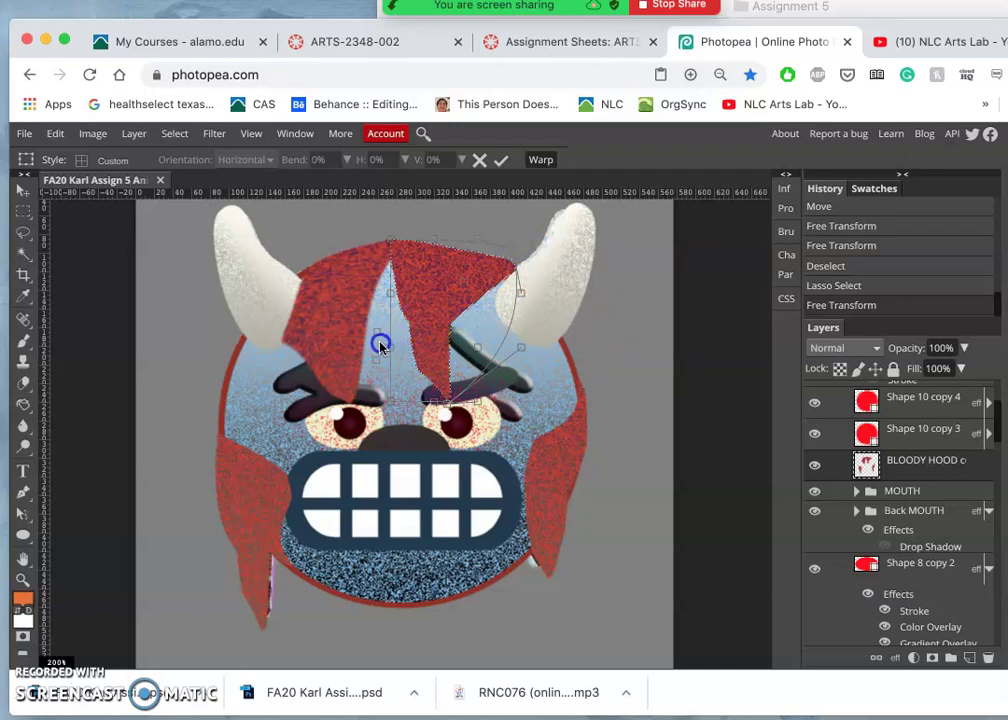
click(433, 405)
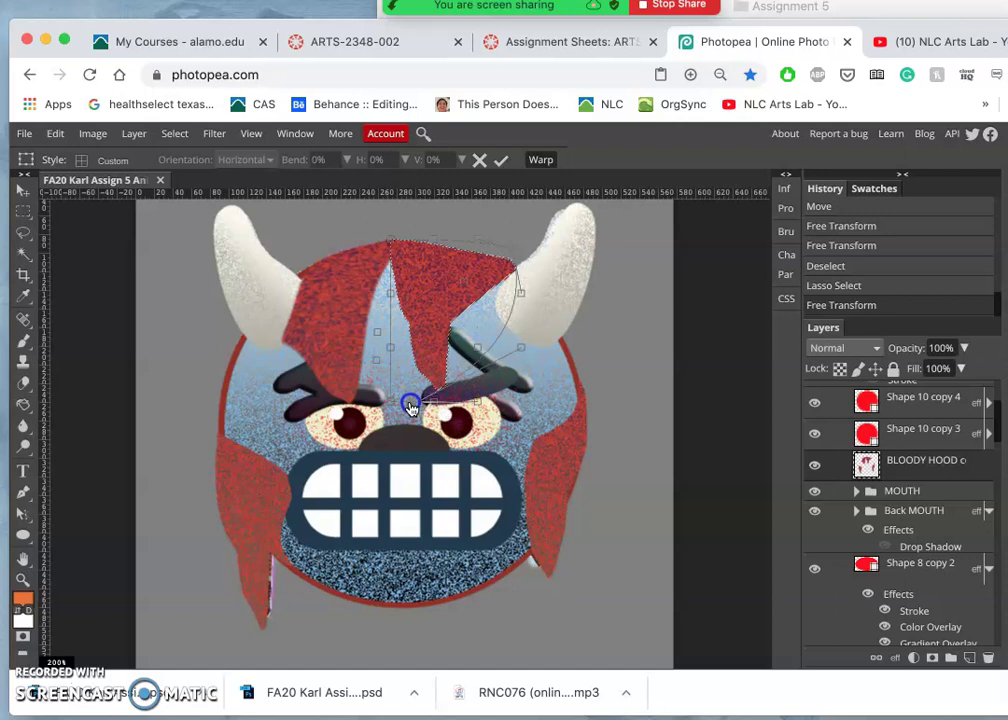
drag(411, 407, 413, 396)
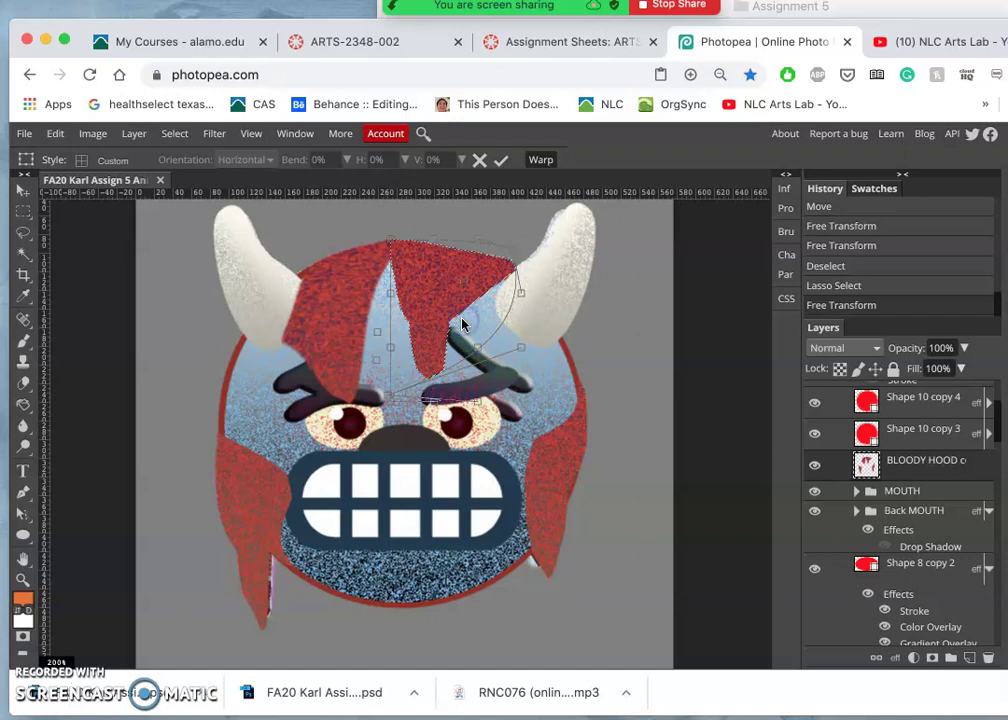
key(Return)
click(444, 337)
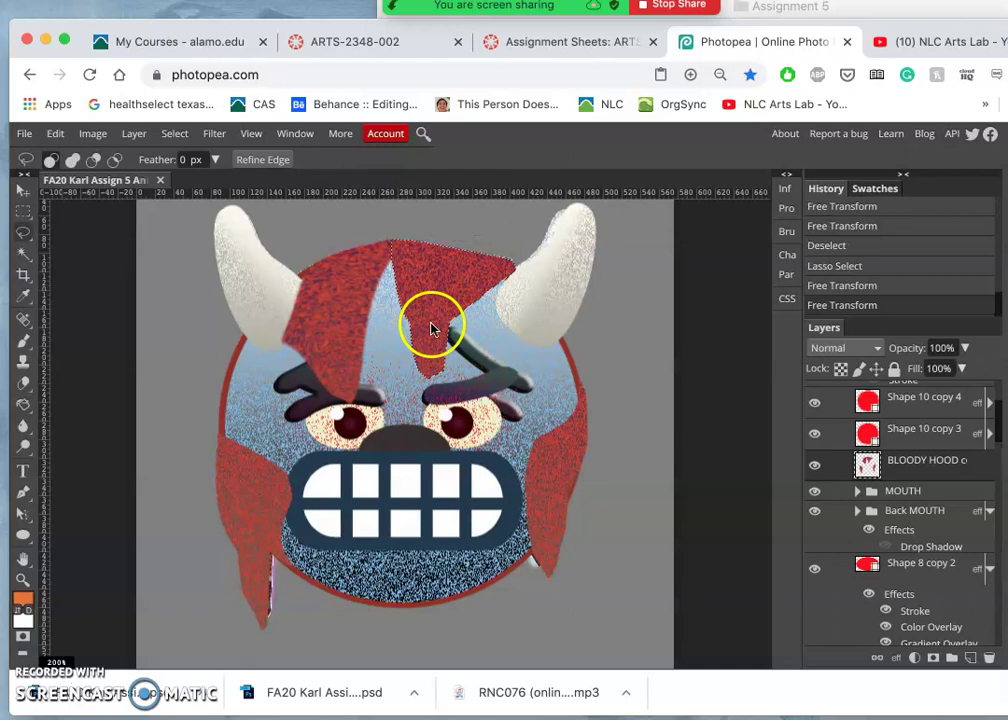
click(432, 247)
Clone the hood texture with a 6 px Clone Stamp brush to smooth the notch along the right strand's inner edge.
scroll(432, 247, up, 5)
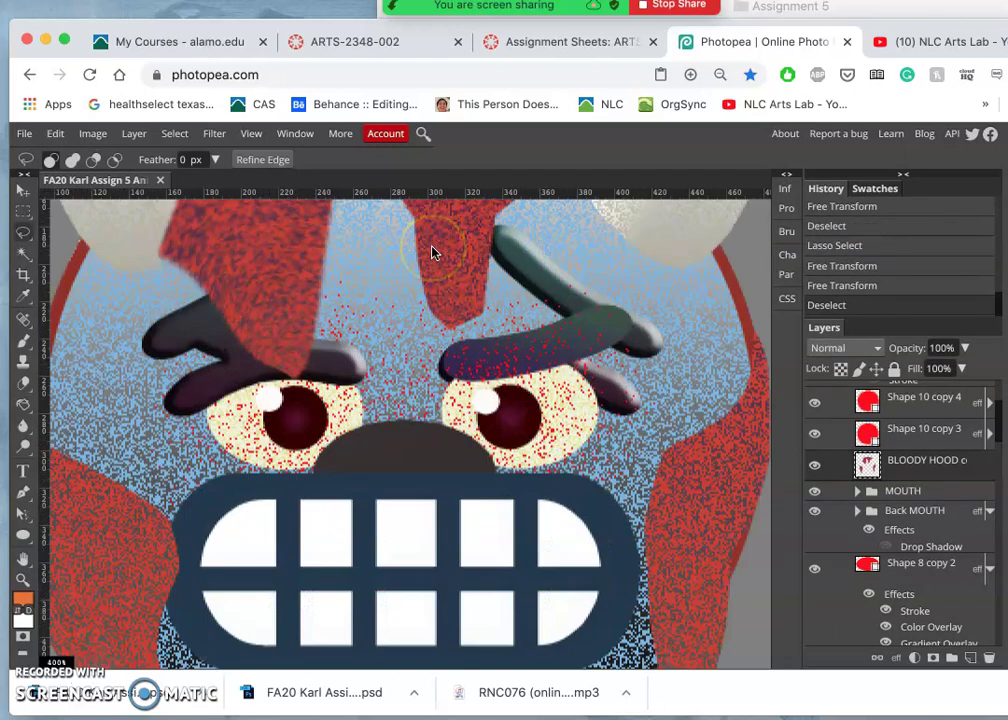
scroll(432, 252, up, 2)
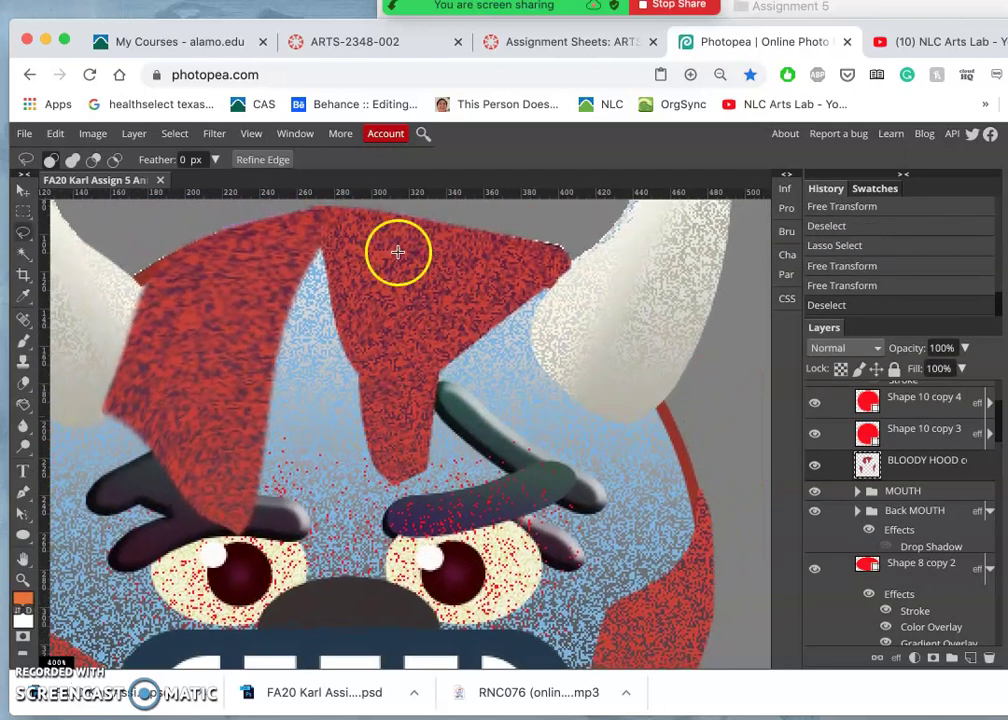
click(22, 364)
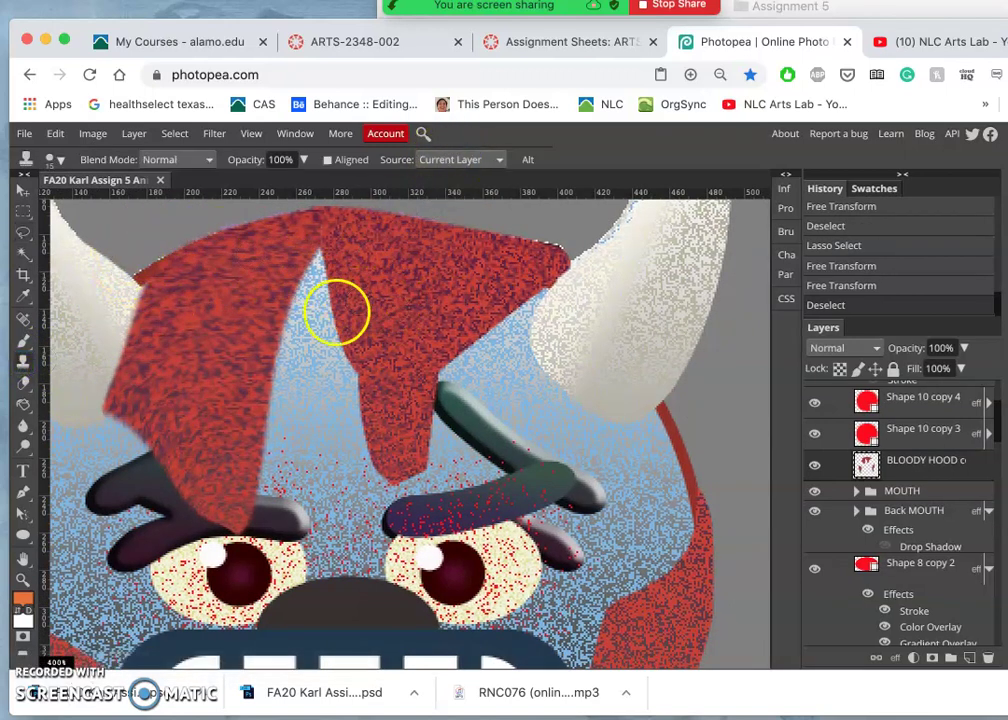
click(55, 160)
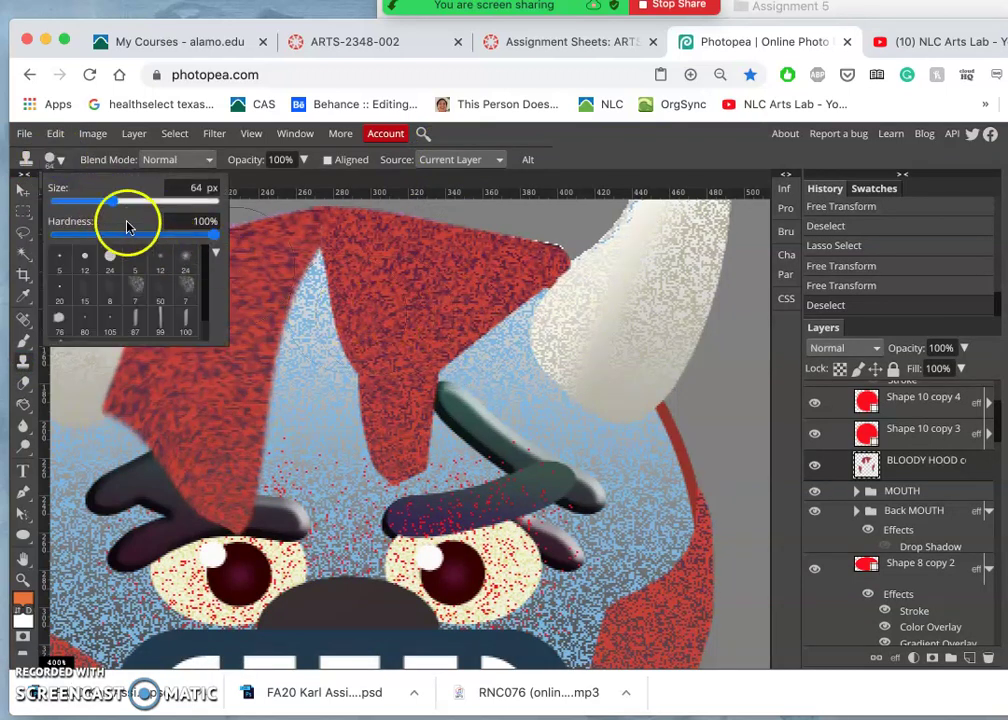
click(80, 202)
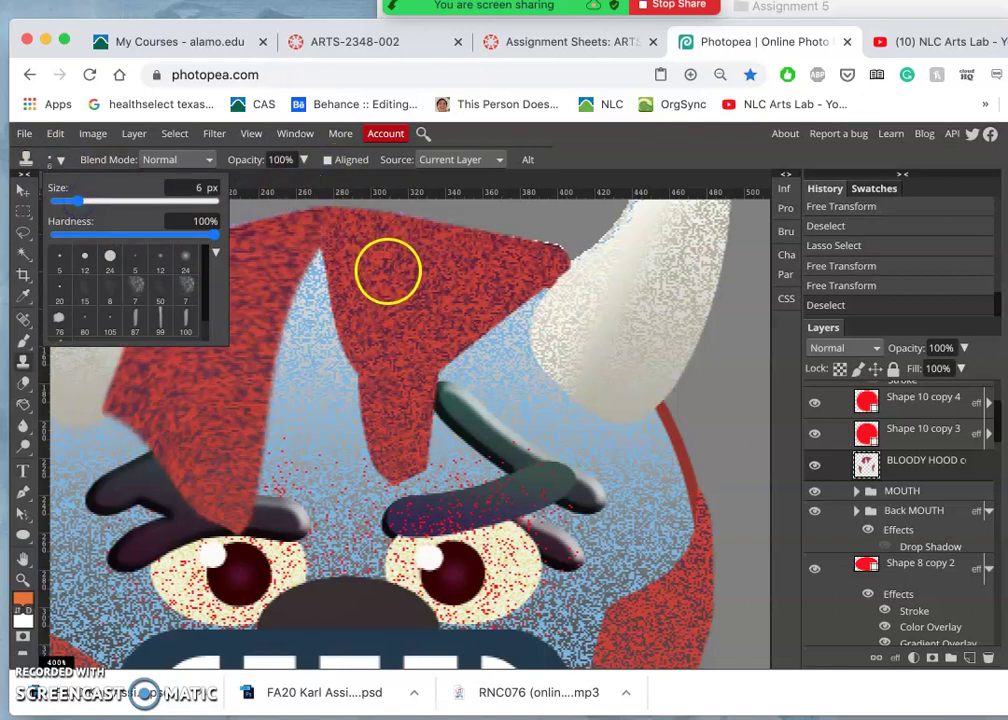
alt+click(411, 284)
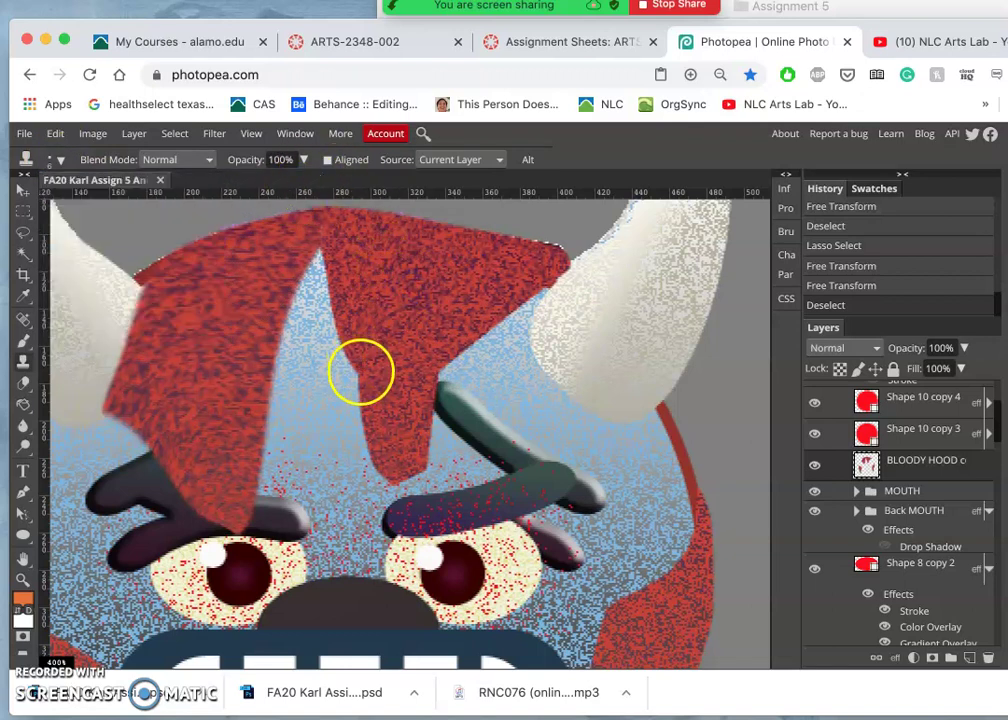
drag(361, 381, 360, 361)
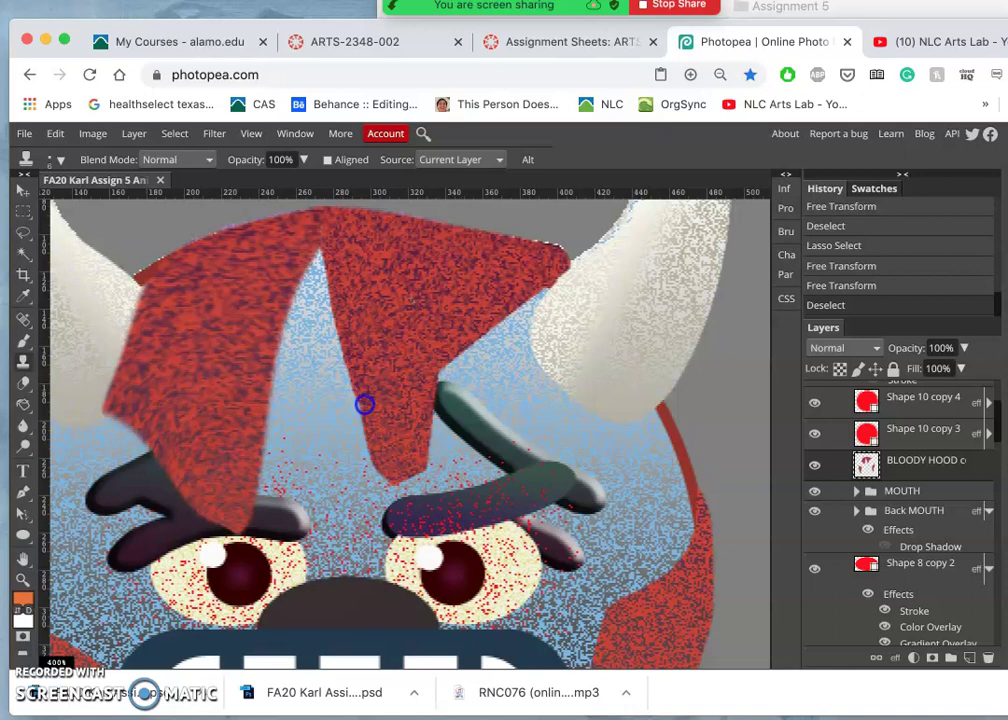
mouse_move(362, 410)
mouse_down()
mouse_move(461, 344)
mouse_move(450, 268)
mouse_move(280, 213)
mouse_up()
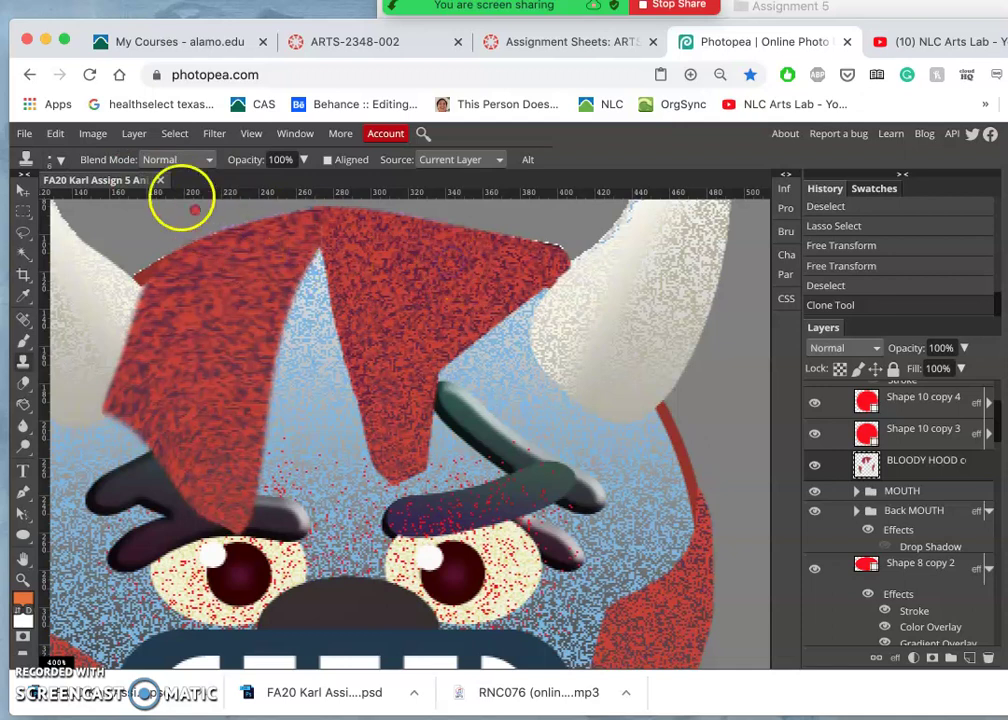
Enlarge the Clone Stamp brush to 38 px and clone hood texture along the right forehead strand's edge facing the right horn.
click(55, 160)
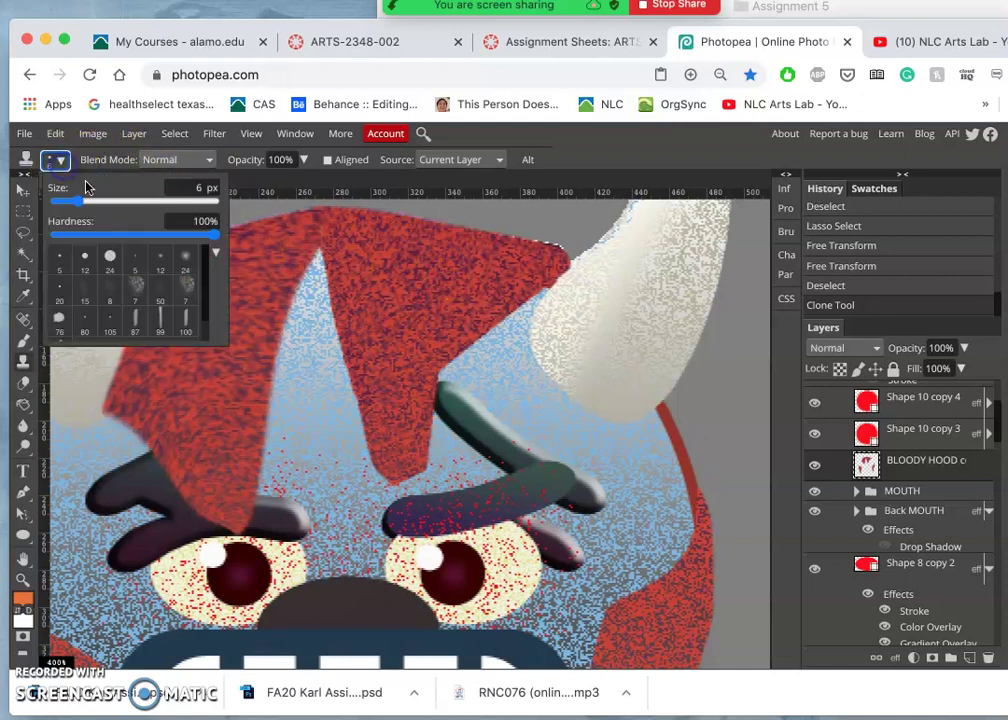
click(102, 201)
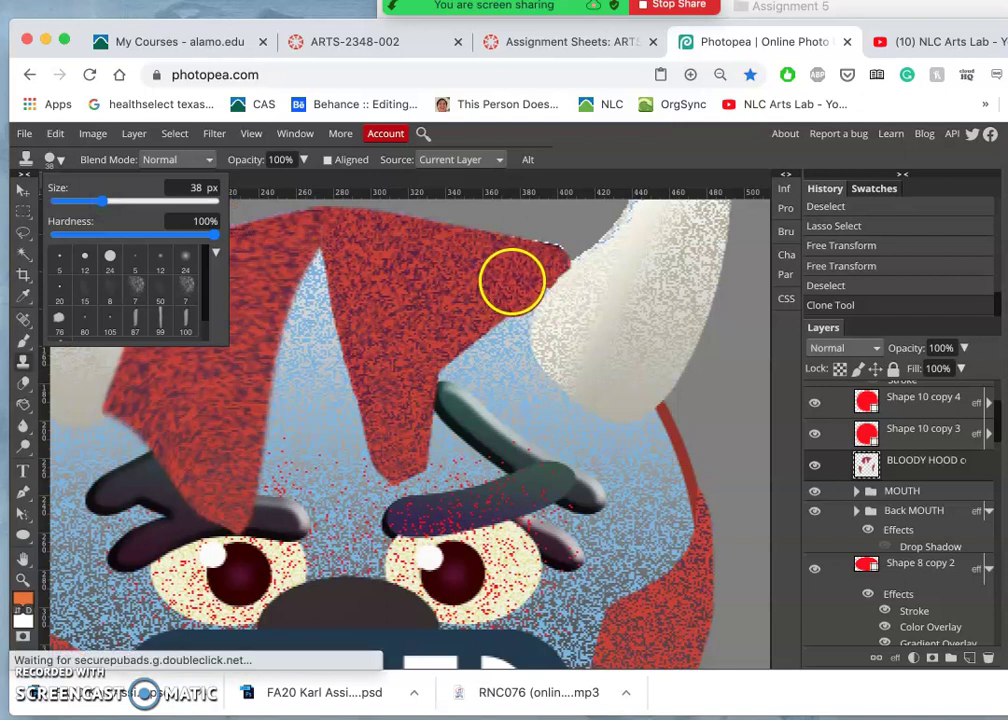
mouse_move(512, 281)
mouse_down()
mouse_move(461, 335)
mouse_move(443, 376)
mouse_move(490, 320)
mouse_move(479, 292)
mouse_move(428, 398)
mouse_move(432, 390)
mouse_up()
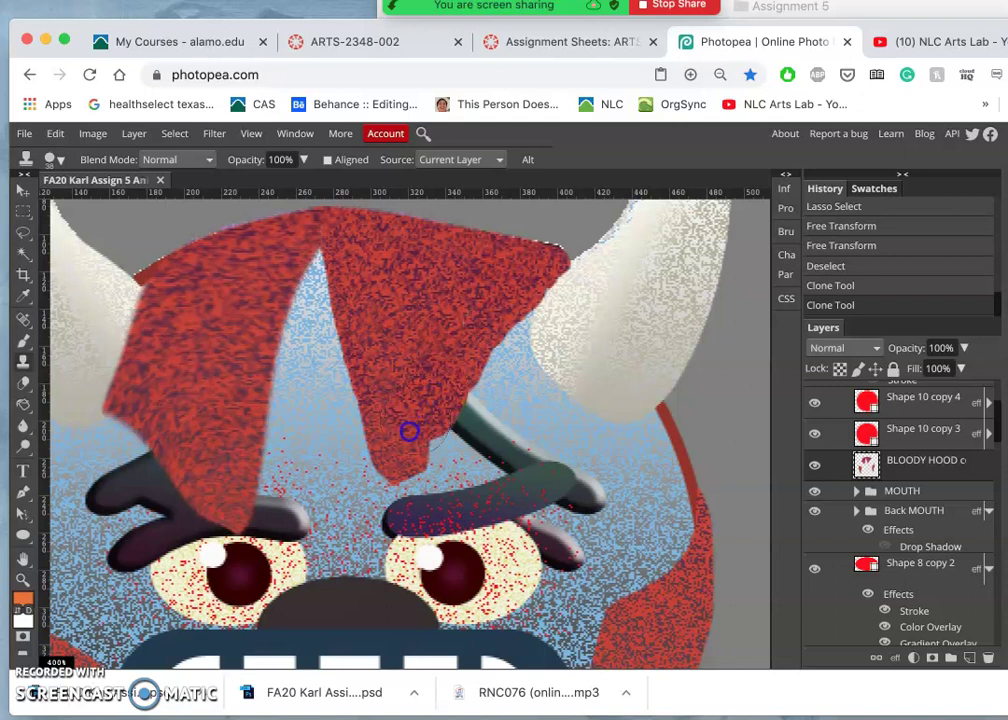
drag(424, 397, 439, 383)
key(super+minus)
key(super+minus)
scroll(440, 386, down, 2)
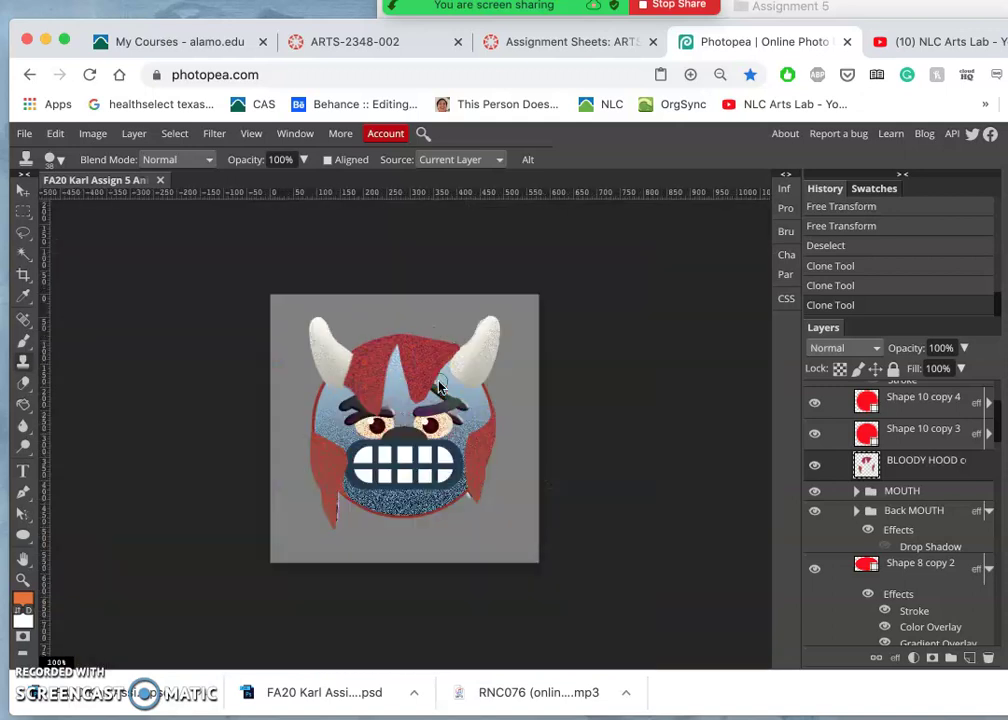
Hide and show group 6 repeatedly to compare its reshaped hood with the previous frame.
scroll(870, 460, up, 3)
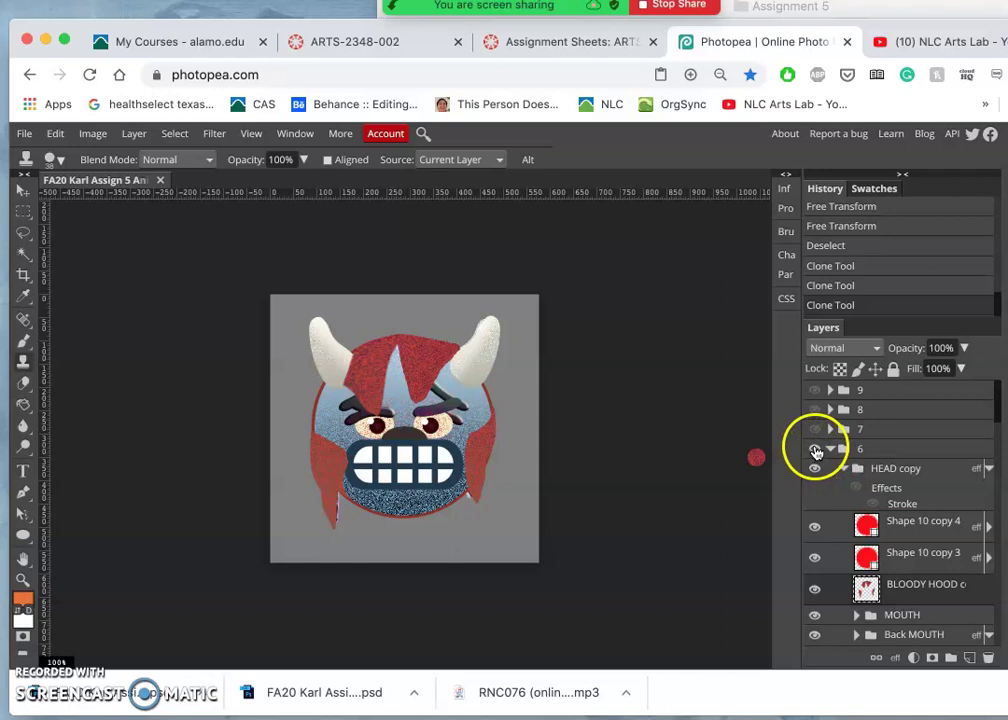
click(814, 448)
click(815, 450)
click(815, 450)
click(815, 450)
Clear the selection and clone hood texture with an 8 px brush to smooth the outer edges of both side pieces beside the mouth.
key(super+plus)
key(super+plus)
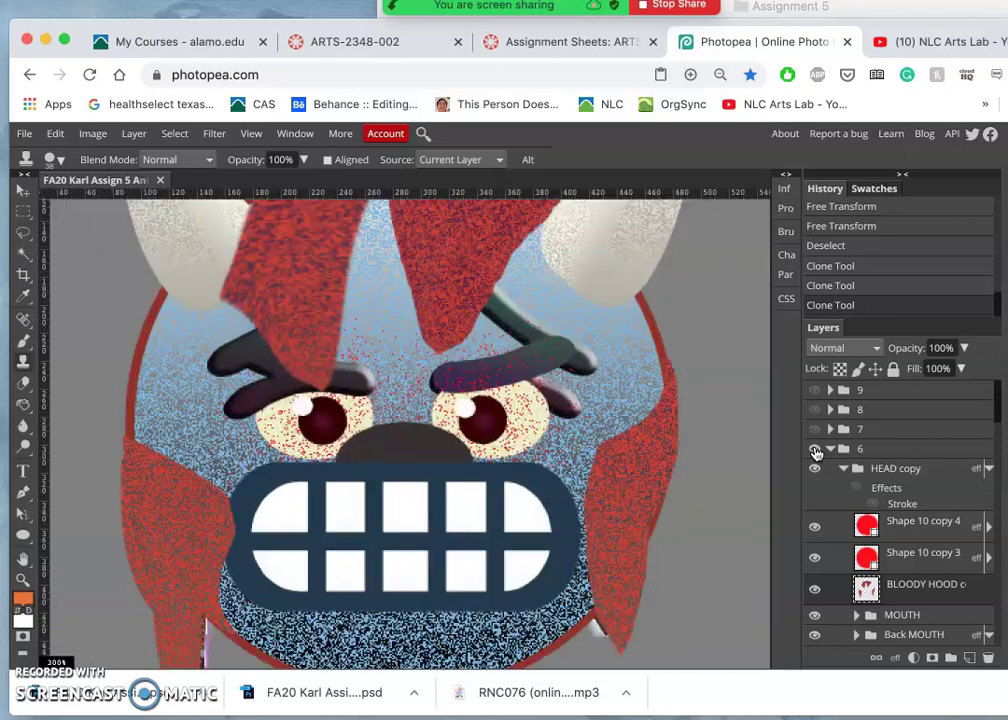
scroll(672, 428, down, 2)
scroll(675, 425, down, 3)
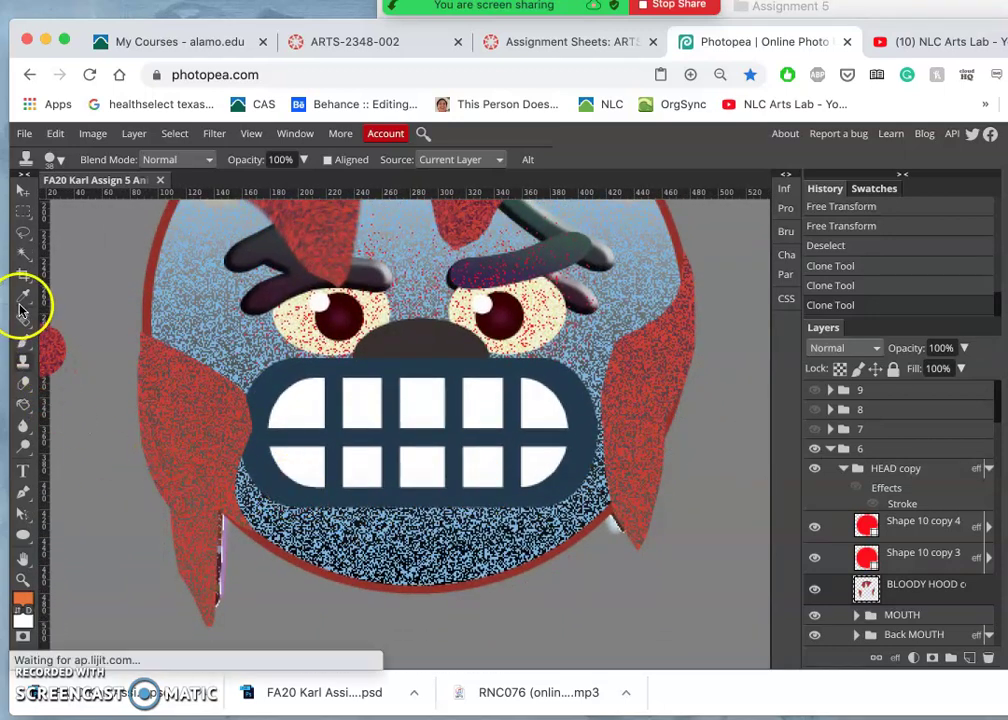
click(23, 232)
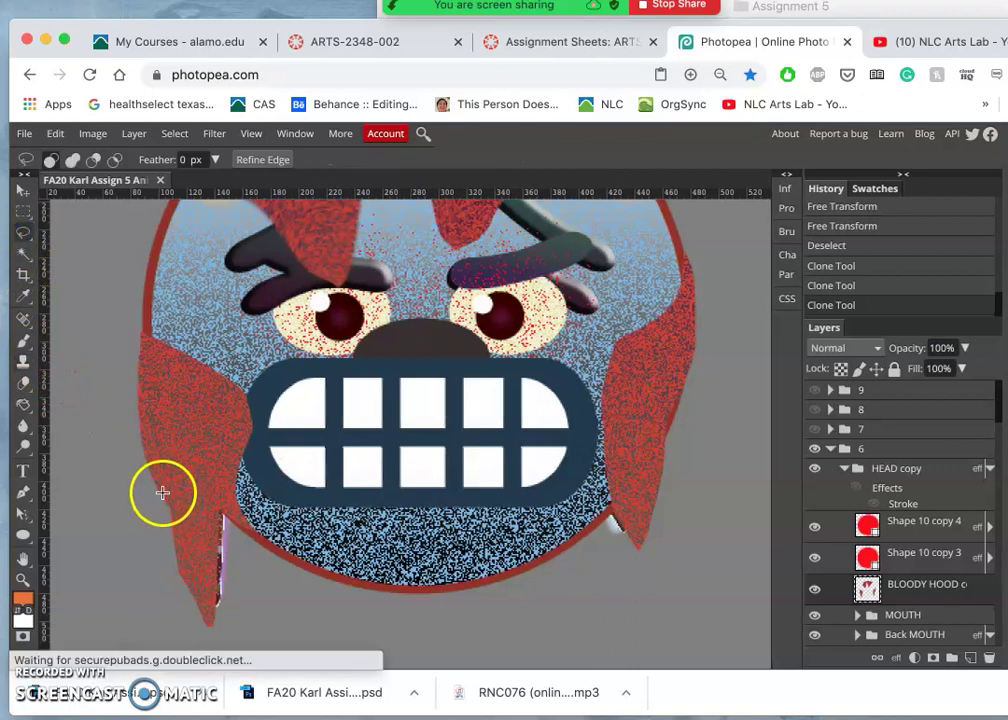
click(168, 405)
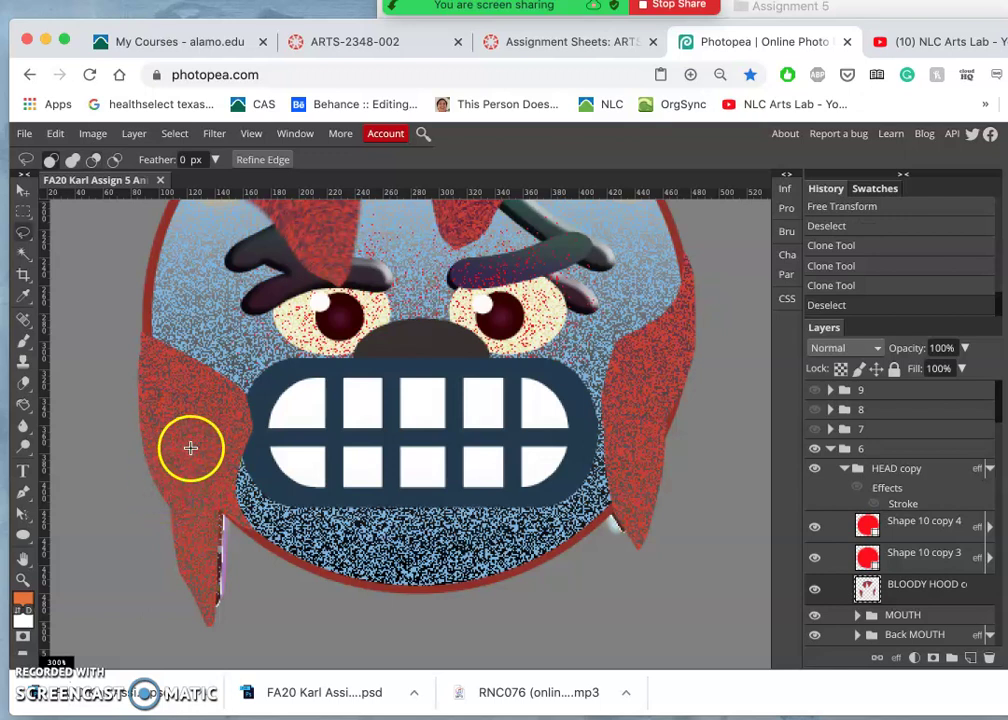
click(190, 448)
click(24, 361)
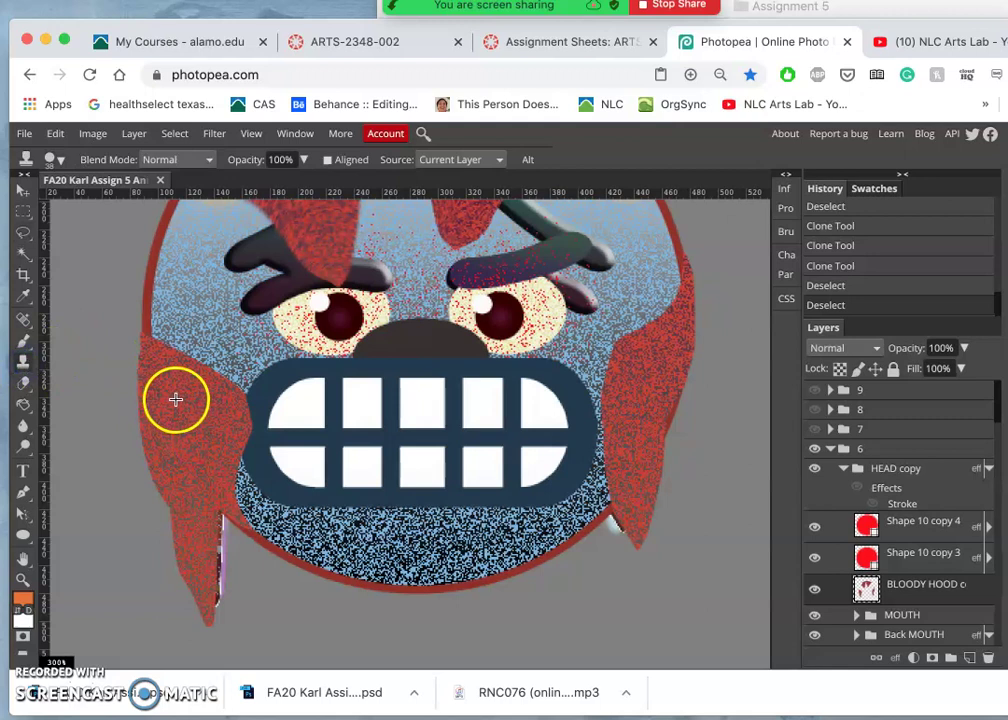
click(60, 161)
drag(86, 205, 80, 201)
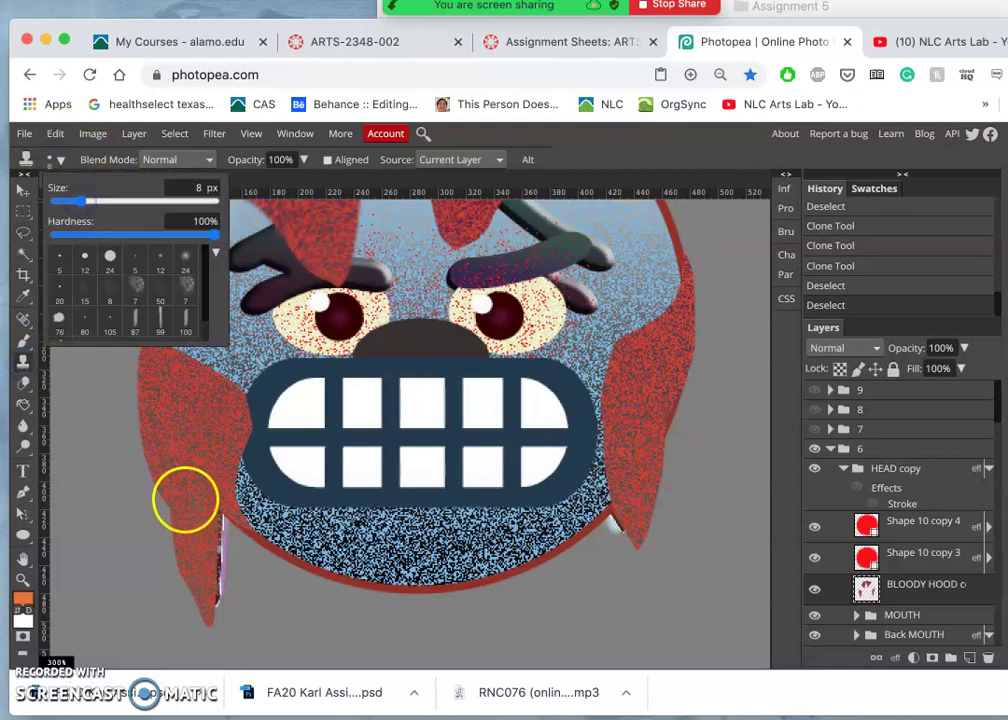
click(165, 489)
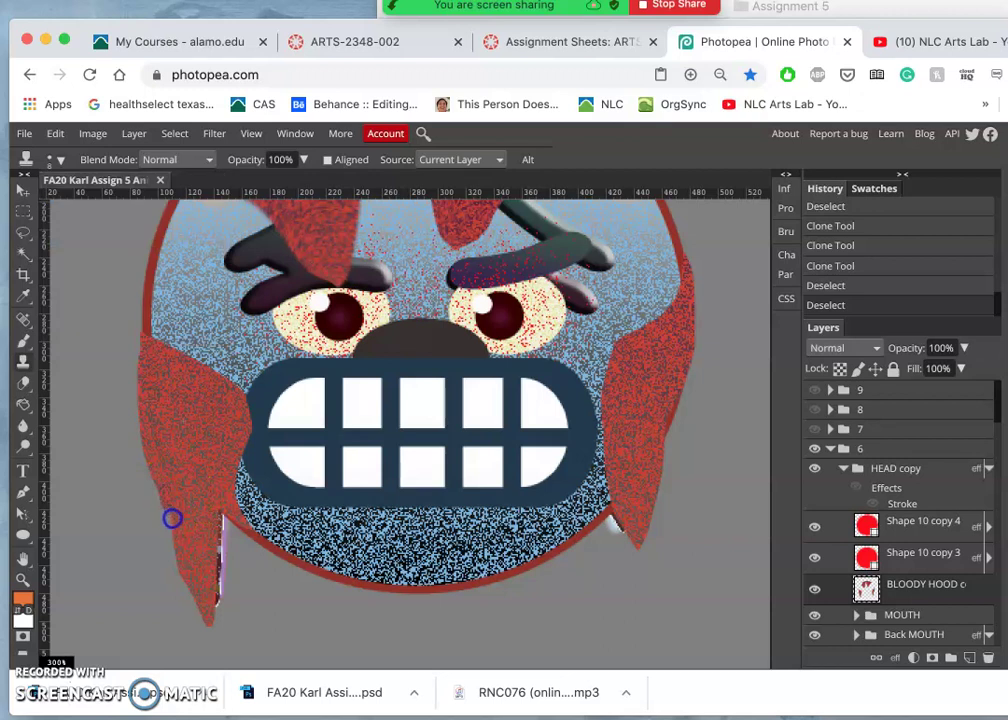
mouse_move(184, 548)
mouse_down()
mouse_move(241, 501)
mouse_move(253, 416)
mouse_move(549, 444)
mouse_move(635, 421)
mouse_move(672, 370)
mouse_up()
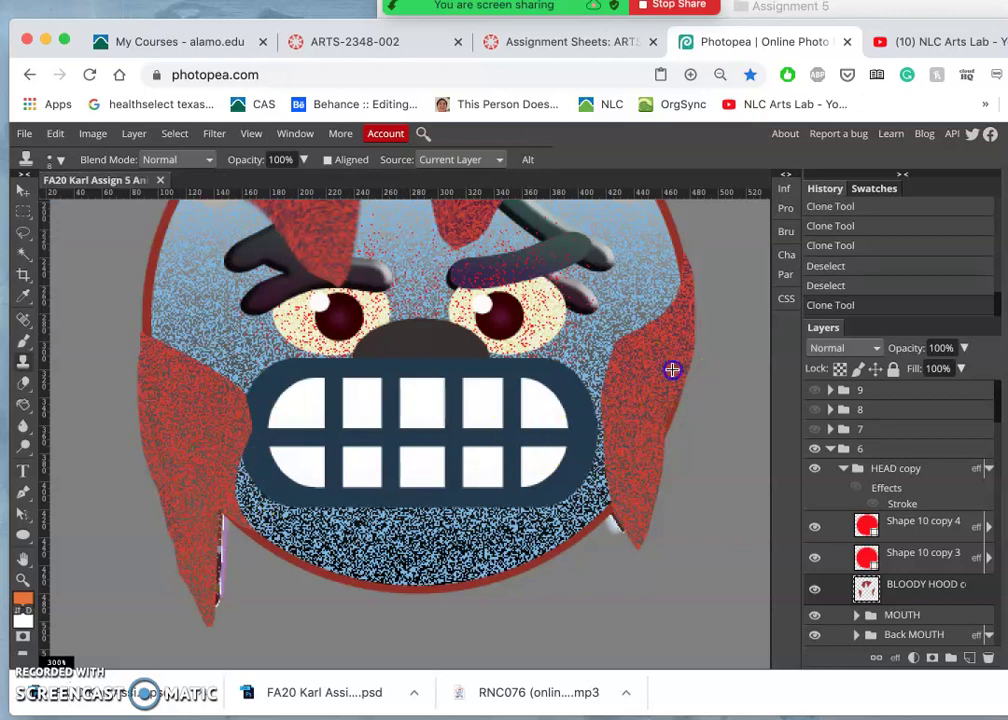
click(653, 481)
Clone hood texture up the left edge of the face, extending the left side piece to about eyebrow height.
scroll(443, 392, up, 4)
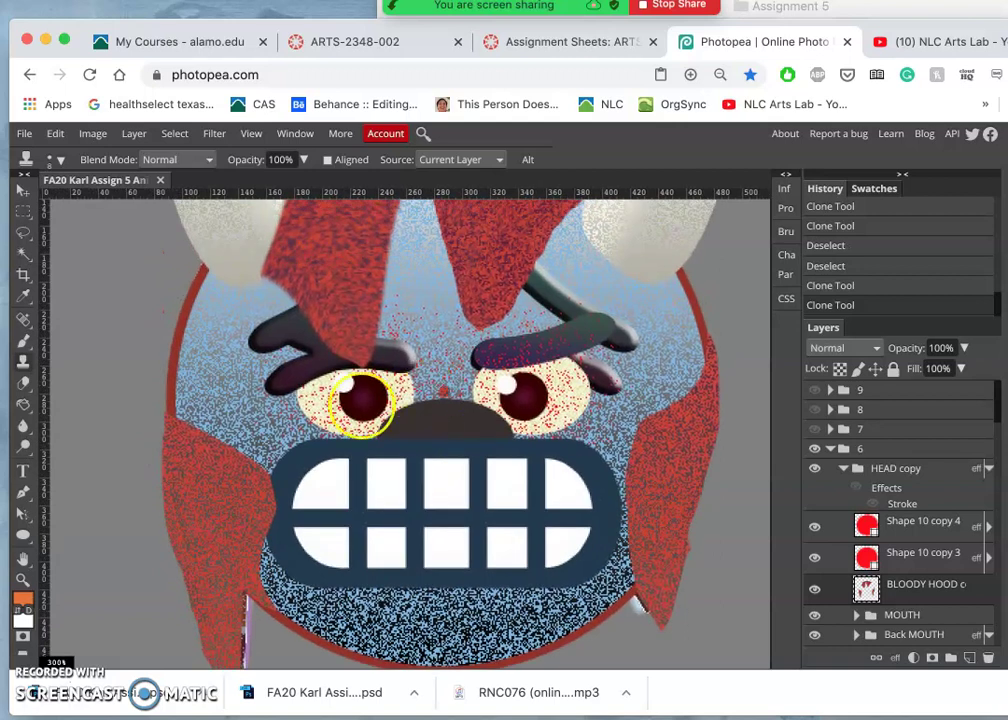
mouse_move(341, 404)
mouse_down()
mouse_move(326, 266)
mouse_move(241, 475)
mouse_move(242, 455)
mouse_move(220, 562)
mouse_move(237, 485)
mouse_move(236, 459)
mouse_move(223, 450)
mouse_up()
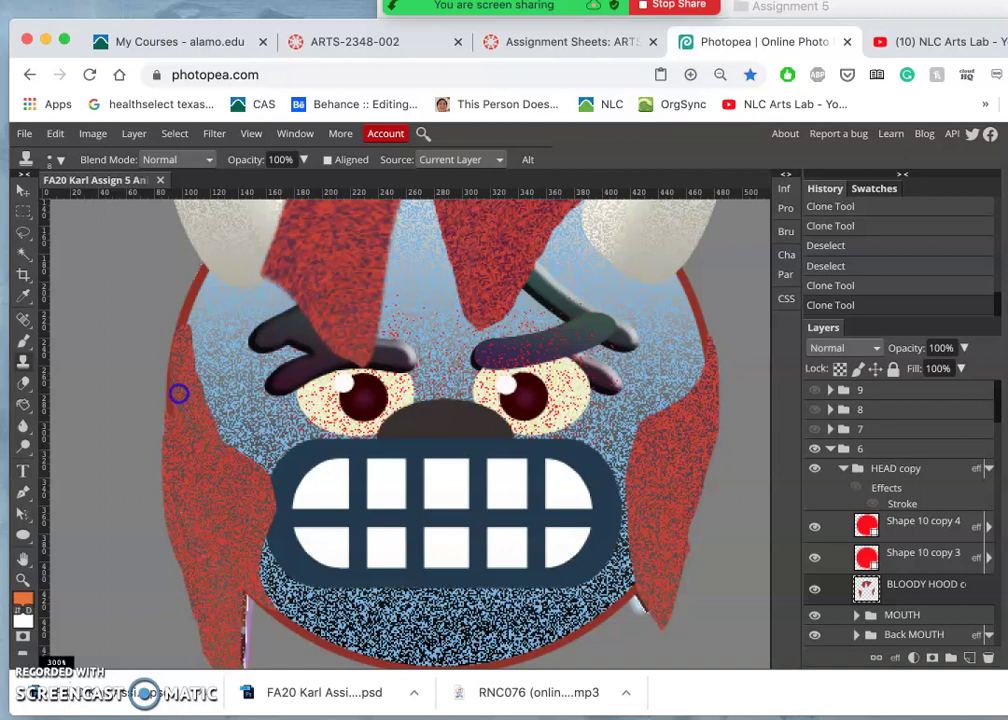
mouse_move(224, 448)
mouse_down()
mouse_move(224, 485)
mouse_move(175, 421)
mouse_up()
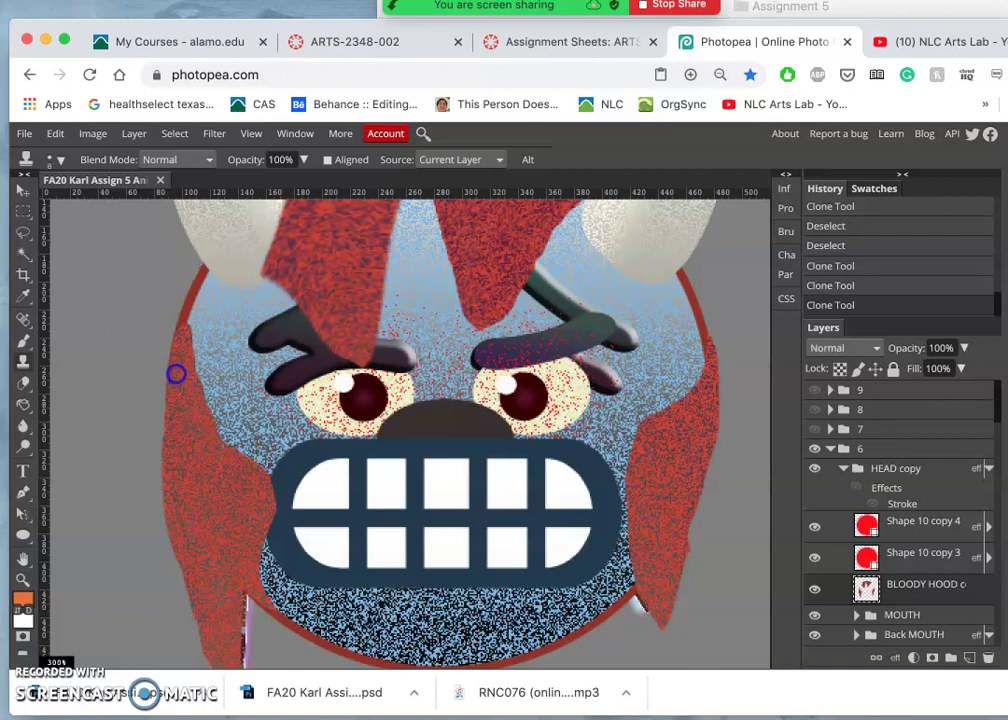
click(177, 368)
Clone hood texture up the right edge of the face to the right horn and fill out the right side piece's lower edge.
alt+click(666, 452)
drag(655, 525, 652, 540)
mouse_move(655, 394)
mouse_down()
mouse_move(655, 420)
mouse_move(666, 408)
mouse_up()
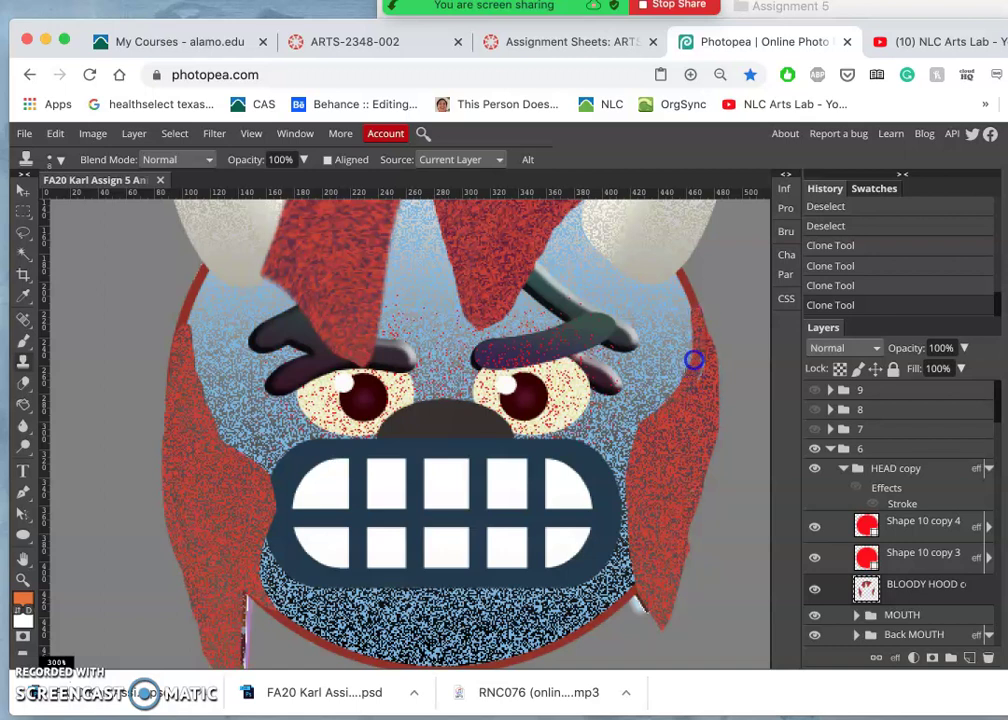
click(681, 279)
alt+click(699, 433)
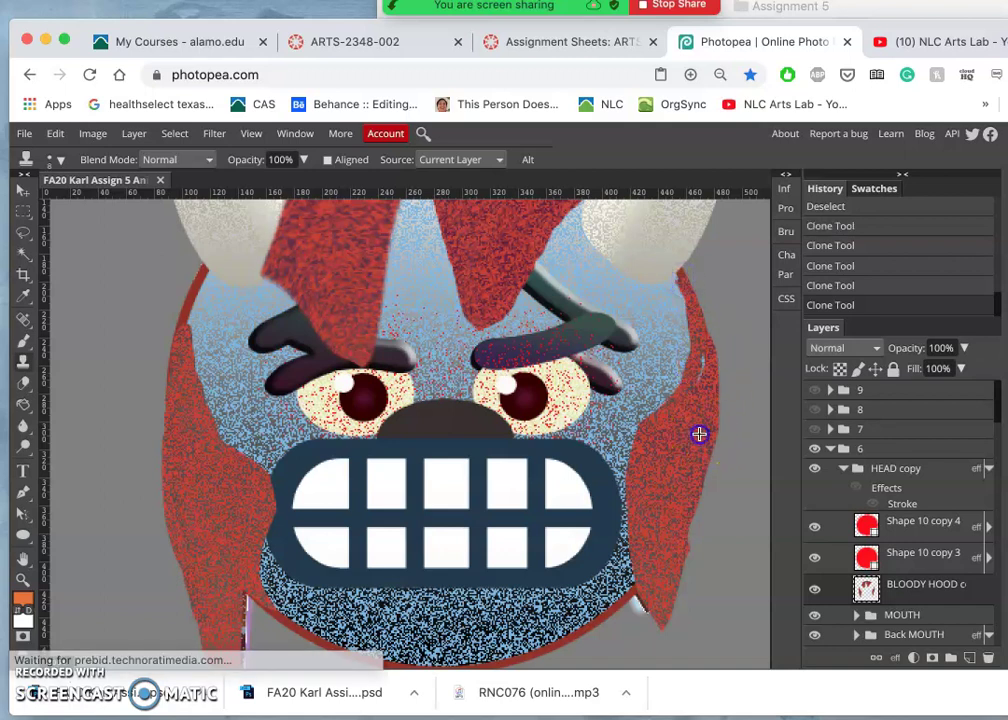
click(700, 321)
alt+click(681, 481)
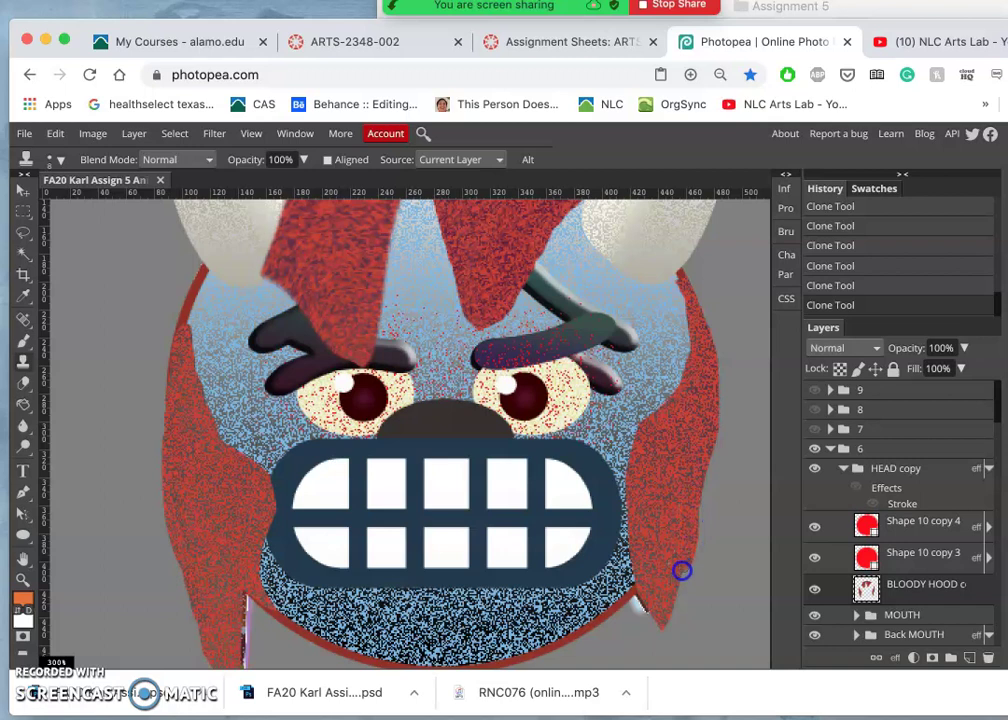
drag(668, 595, 670, 543)
Lasso both side pieces of the hood together, from below the horns to beneath the chin.
key(super+minus)
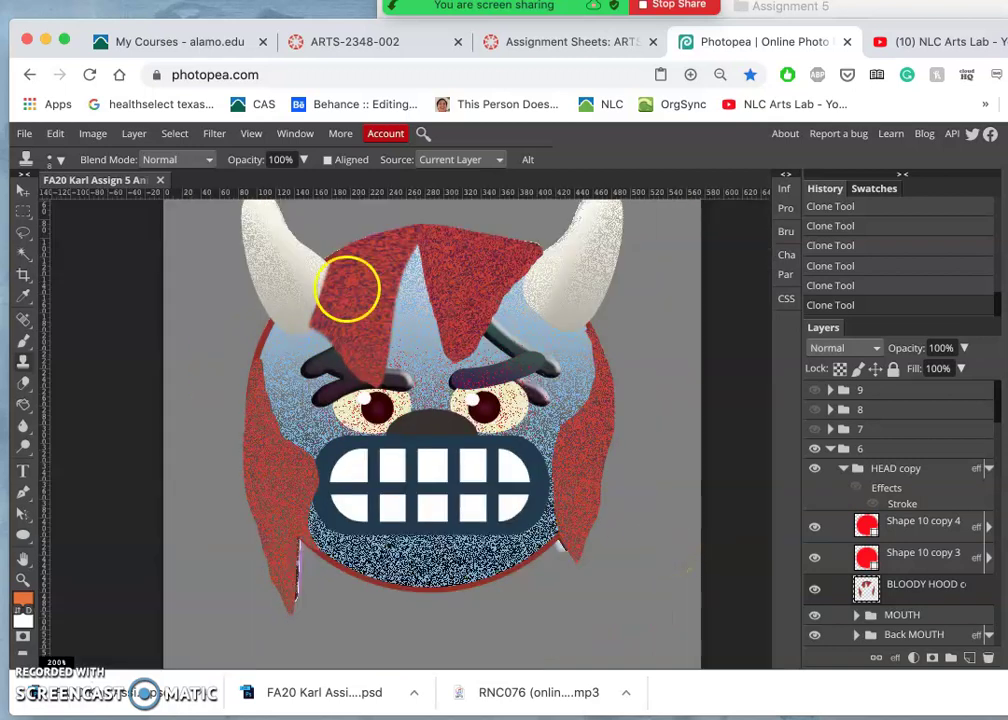
click(23, 233)
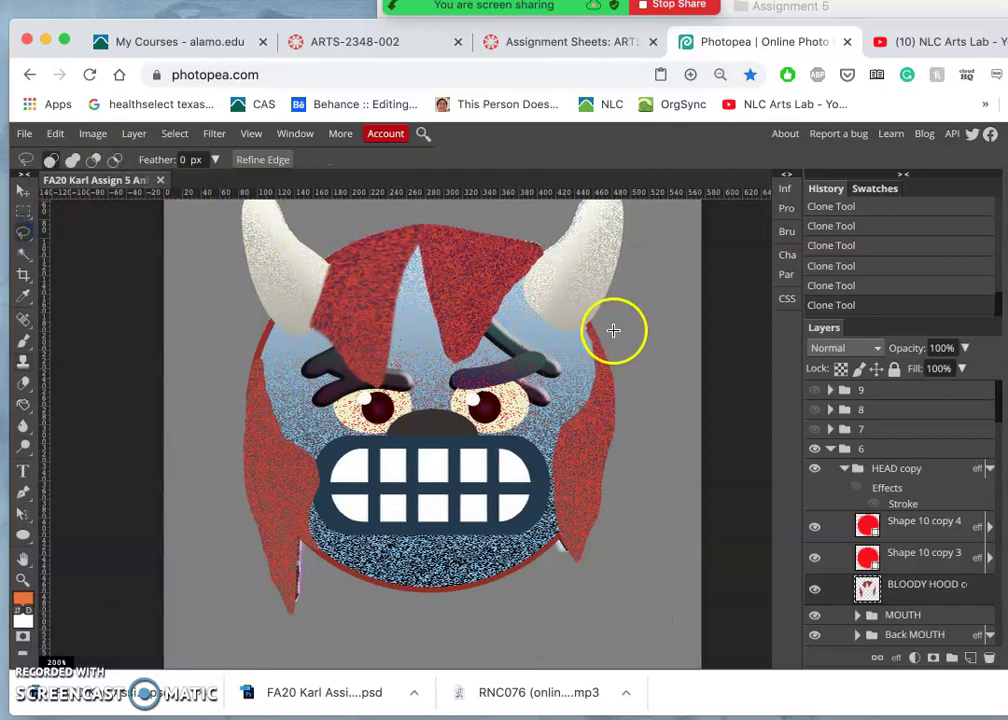
mouse_move(521, 365)
mouse_down()
mouse_move(366, 406)
mouse_move(316, 383)
mouse_move(281, 345)
mouse_move(226, 363)
mouse_move(212, 467)
mouse_up()
mouse_move(273, 630)
mouse_down()
mouse_move(592, 594)
mouse_move(646, 391)
mouse_move(626, 326)
mouse_move(450, 374)
mouse_up()
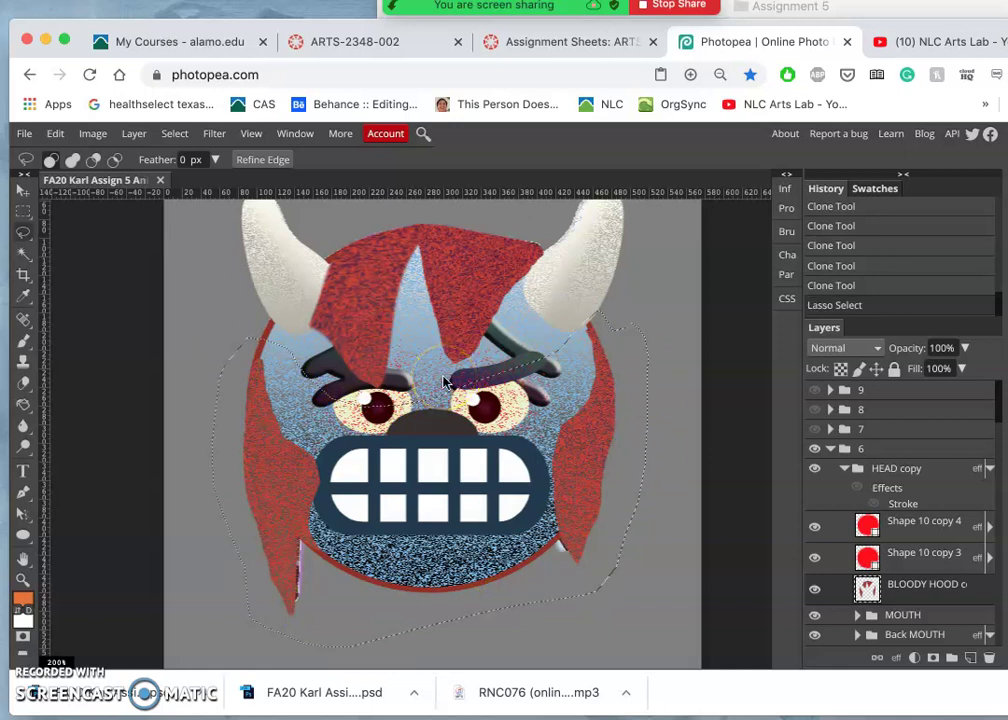
Free-transform the selected side pieces to 98.34% height and rotate them 2.2°.
key(ctrl+t)
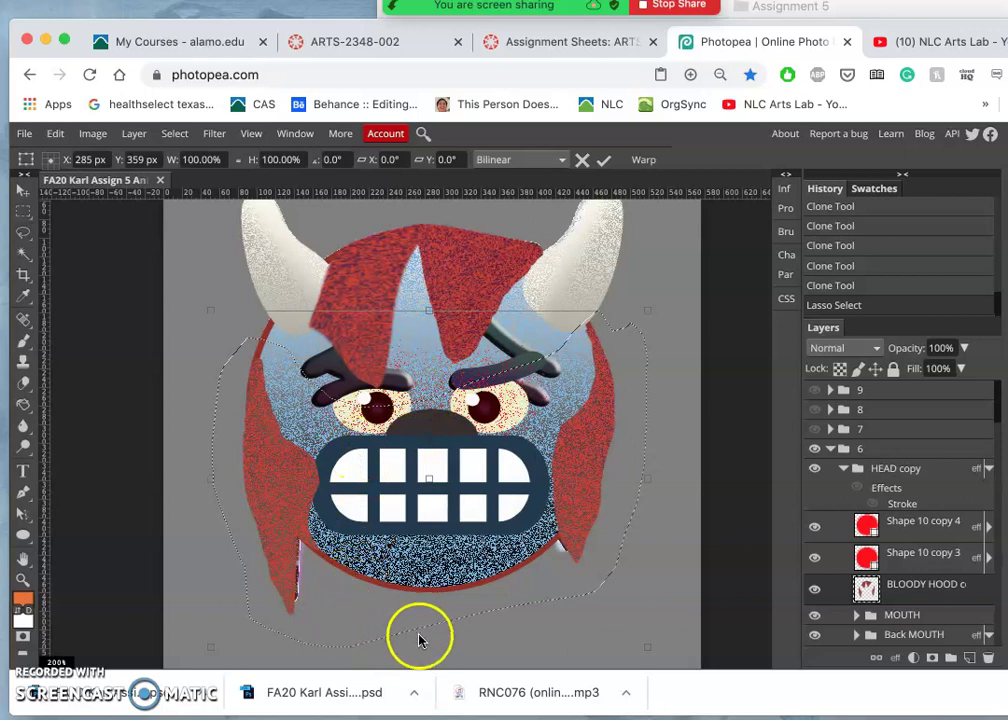
drag(427, 647, 427, 627)
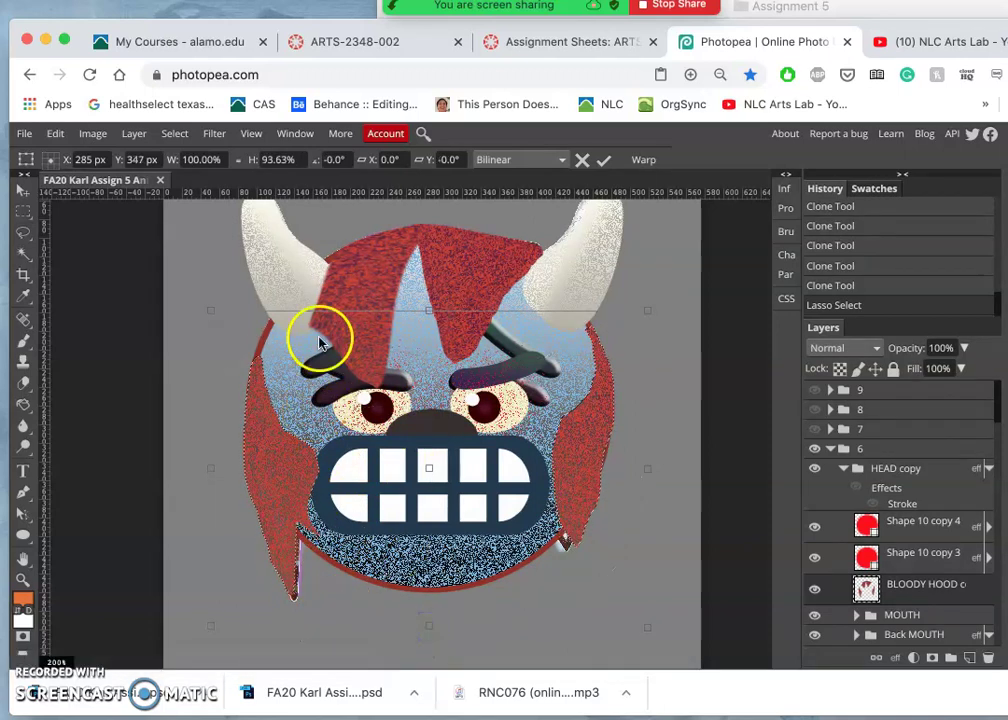
drag(431, 309, 431, 295)
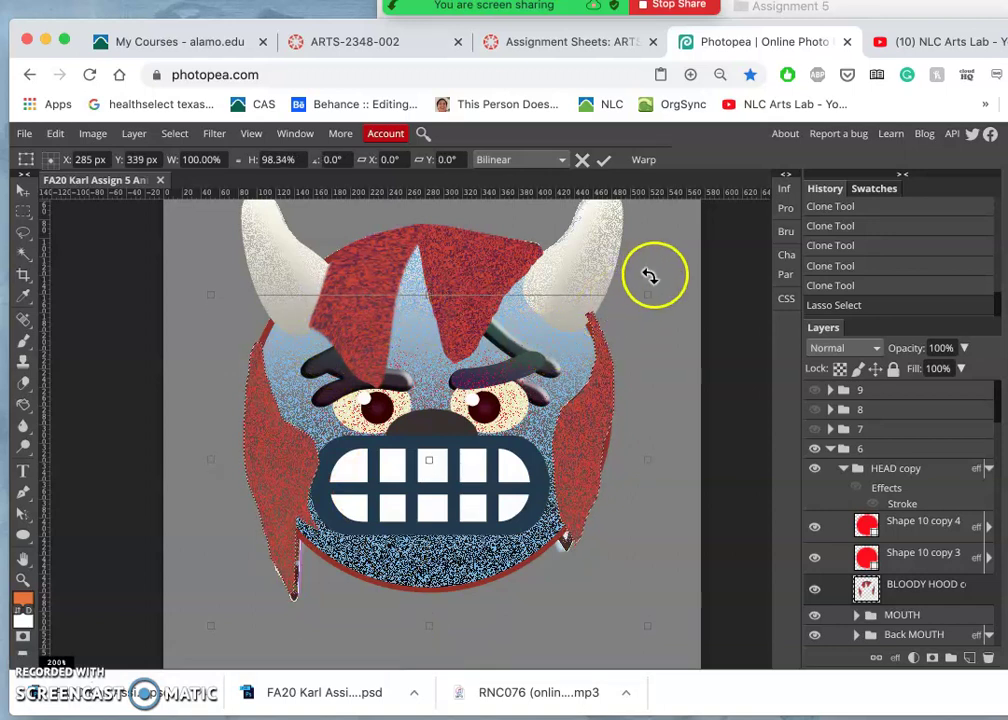
drag(677, 286, 682, 300)
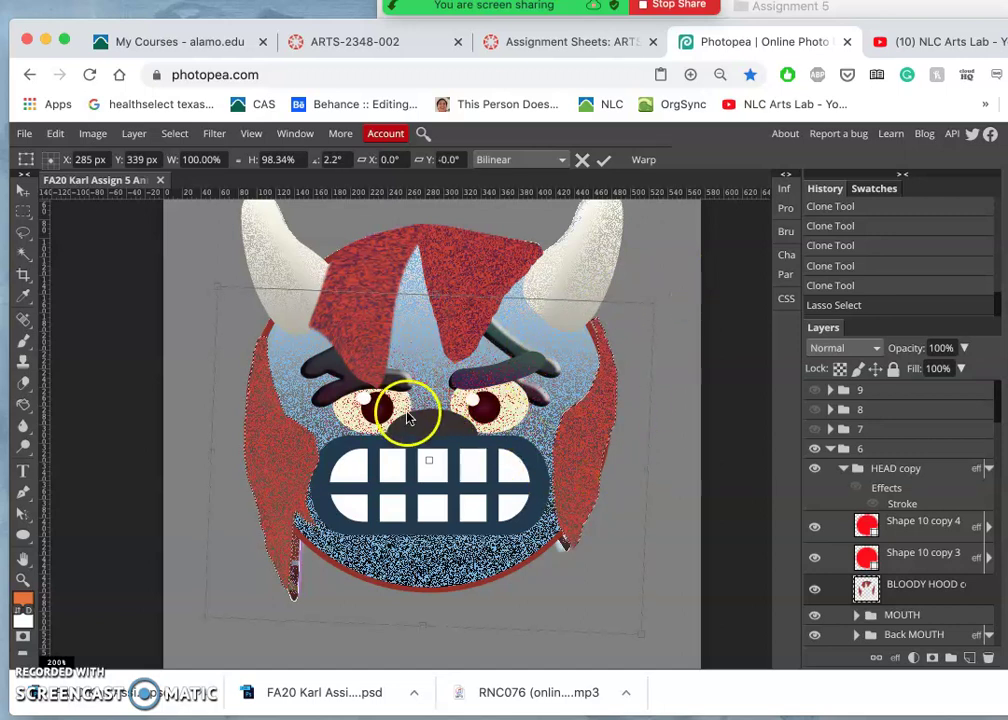
Warp the side pieces by pulling their lower corners down so both tips cover the old ends, and apply the warp.
right_click(407, 415)
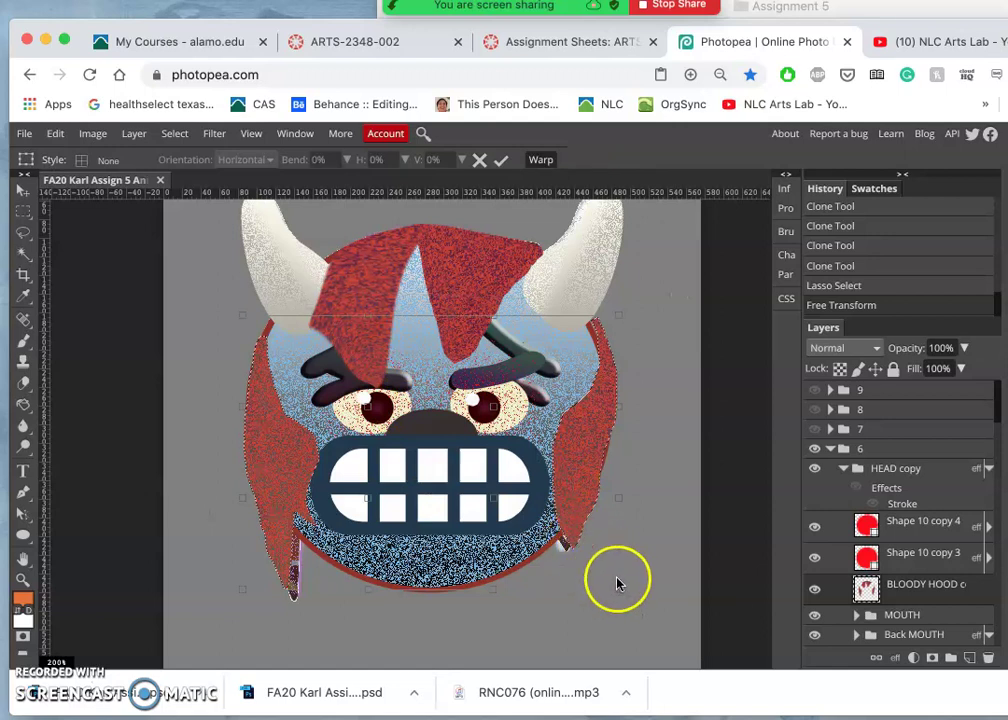
drag(614, 589, 625, 664)
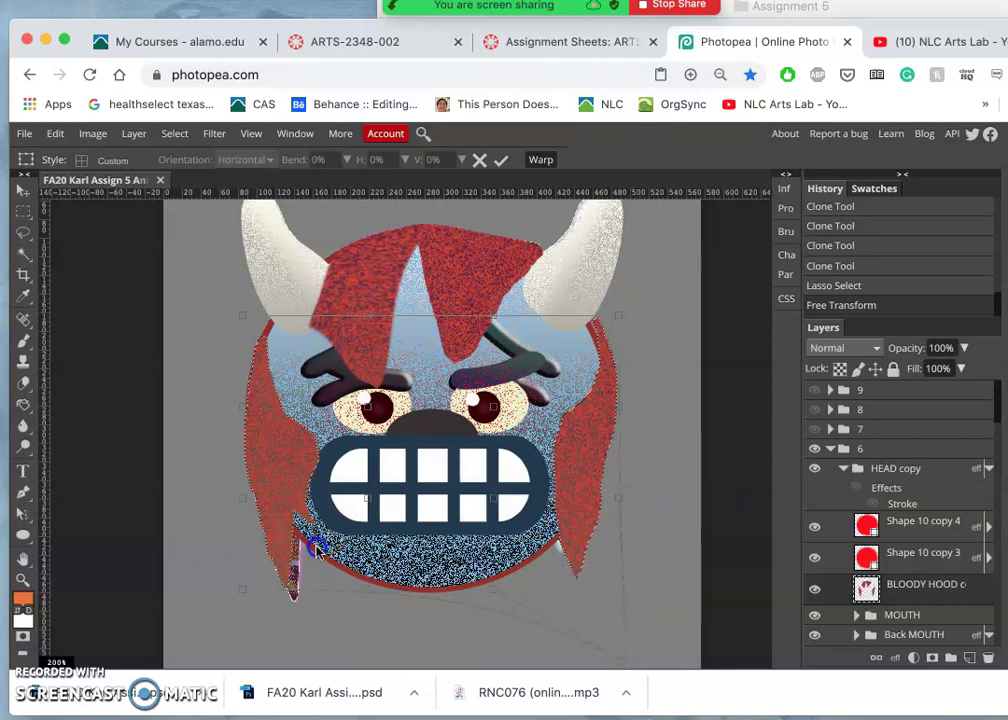
mouse_move(243, 594)
mouse_down()
mouse_move(261, 603)
mouse_move(249, 614)
mouse_up()
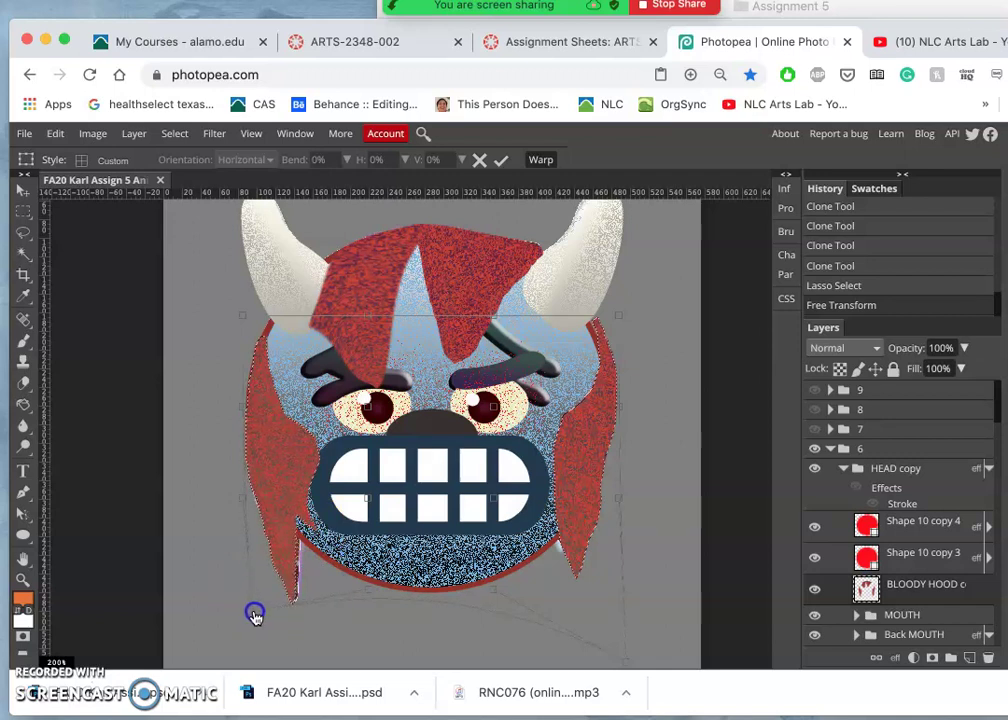
key(Return)
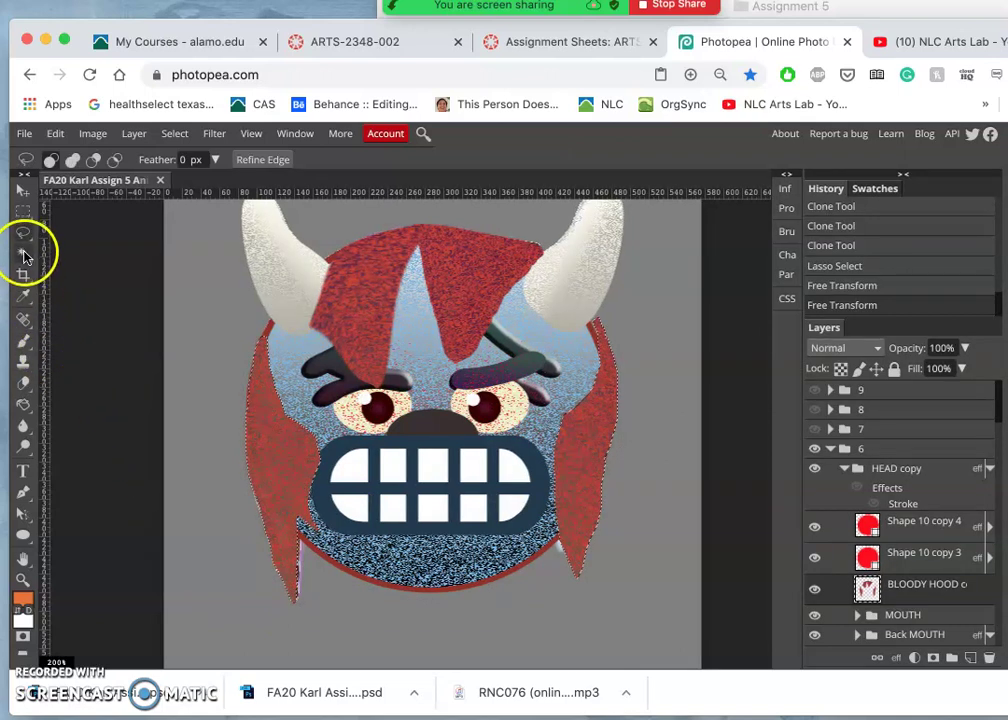
Deselect, lasso the stray spike between the left side piece and the mouth, delete it and clear the selection.
click(23, 234)
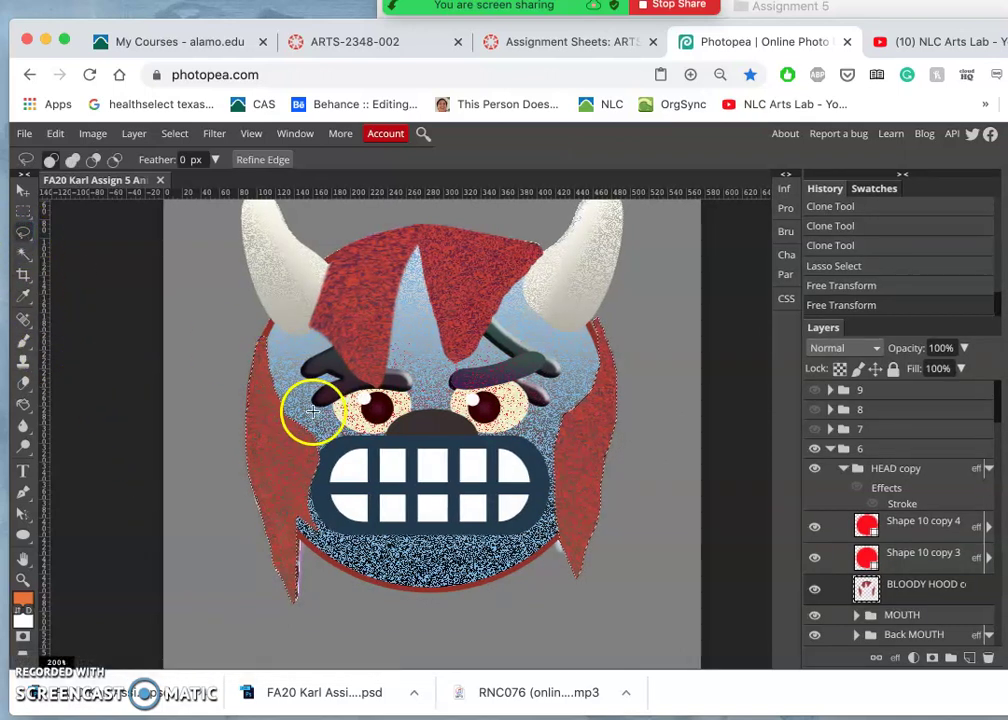
click(337, 468)
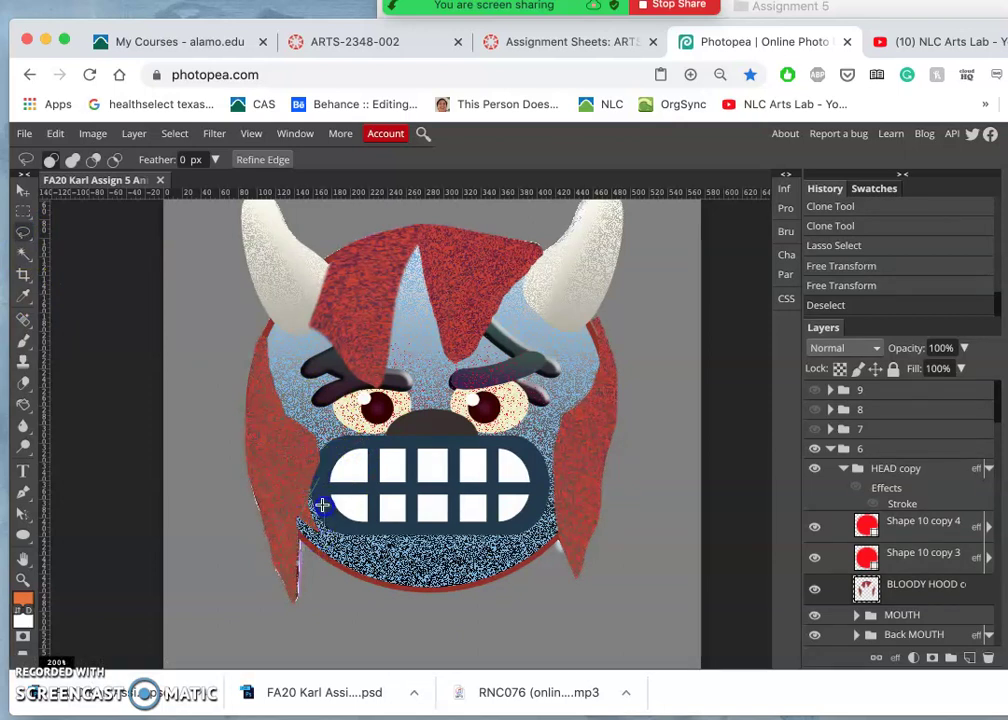
key(Delete)
key(super+d)
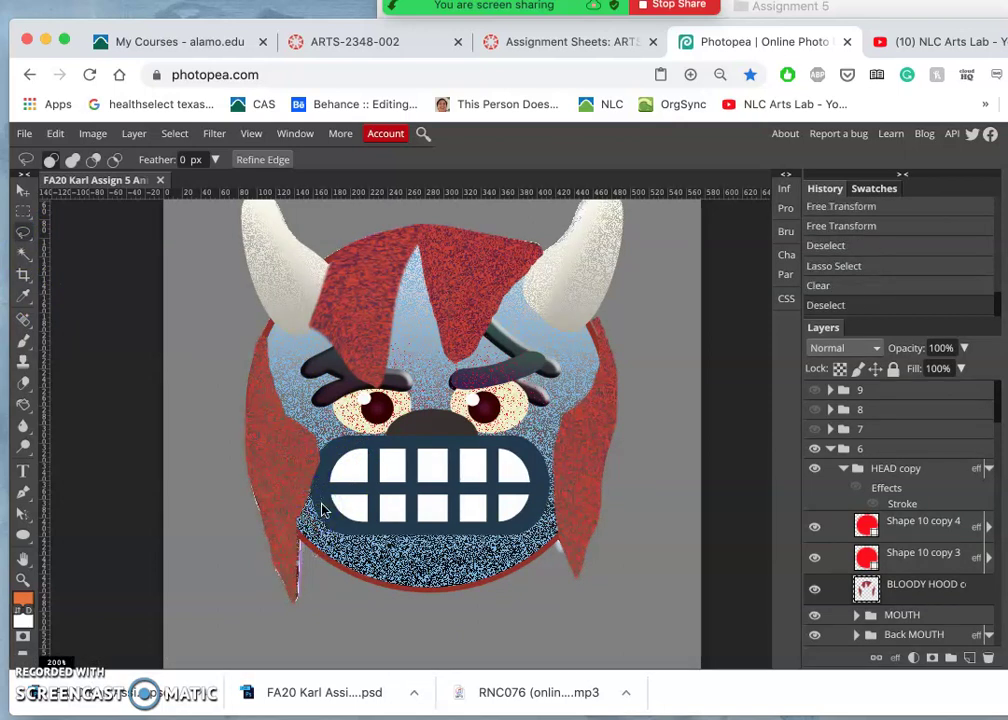
Clone-stamp the red hood texture from inside the left side piece along its inner edge beside the mouth.
key(super+plus)
key(super+plus)
scroll(340, 535, down, 3)
scroll(340, 535, left, 2)
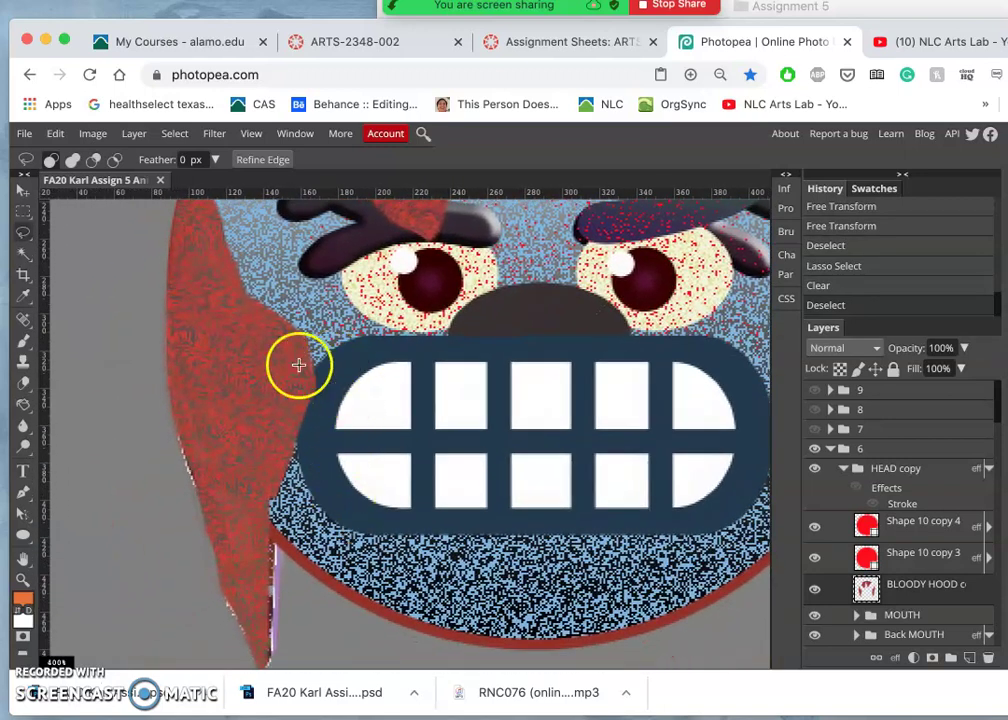
click(24, 360)
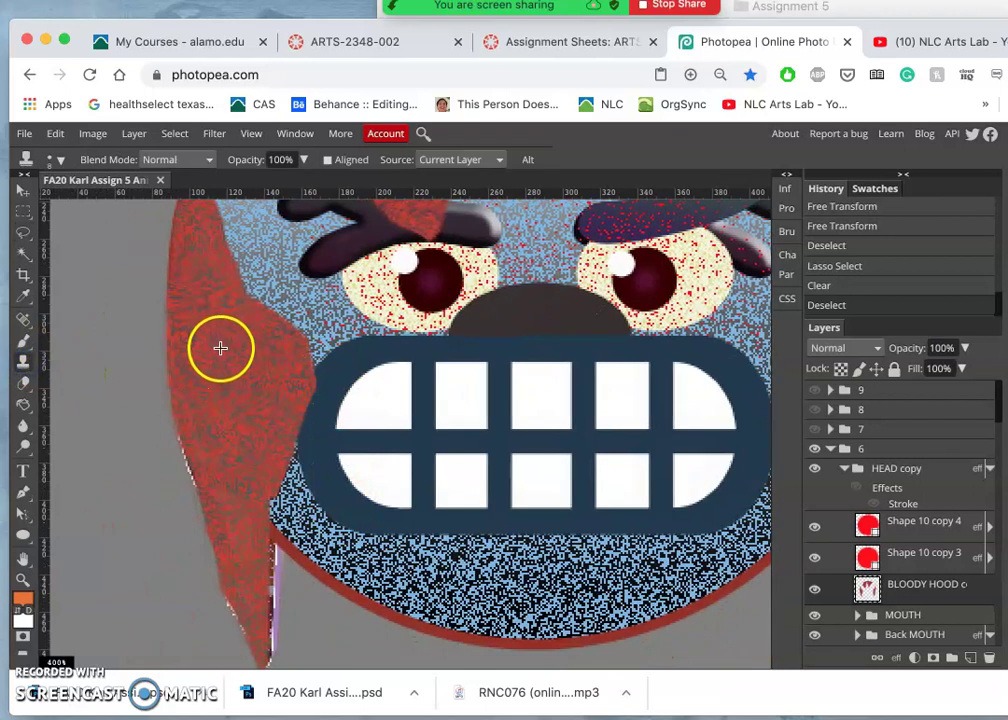
alt+click(220, 347)
click(303, 392)
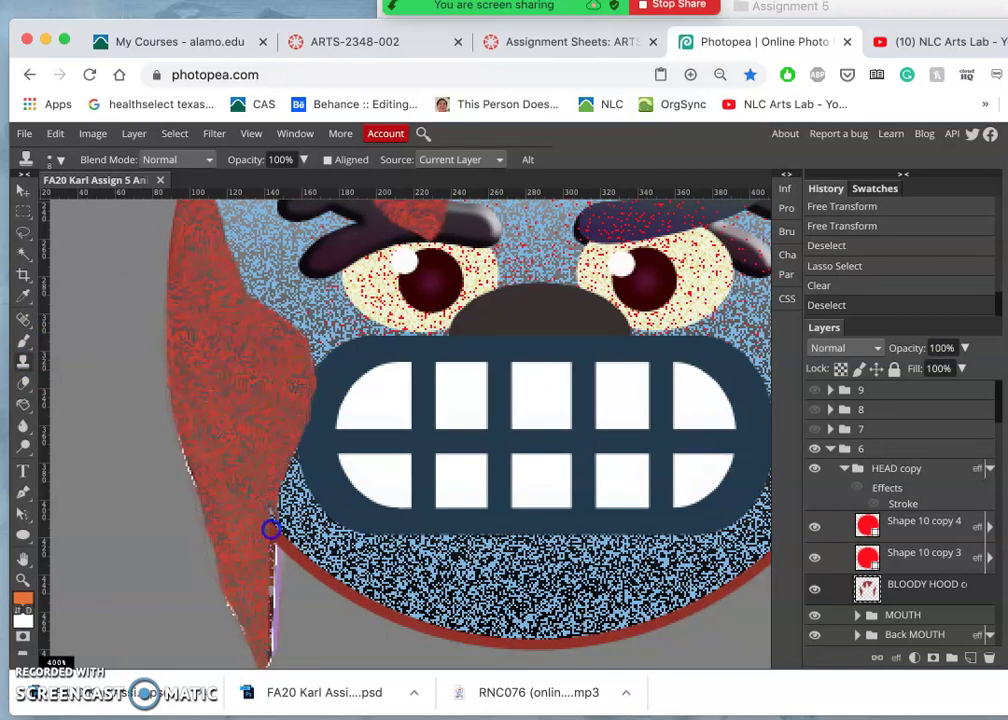
mouse_move(264, 545)
mouse_down()
mouse_move(267, 400)
mouse_move(264, 521)
mouse_up()
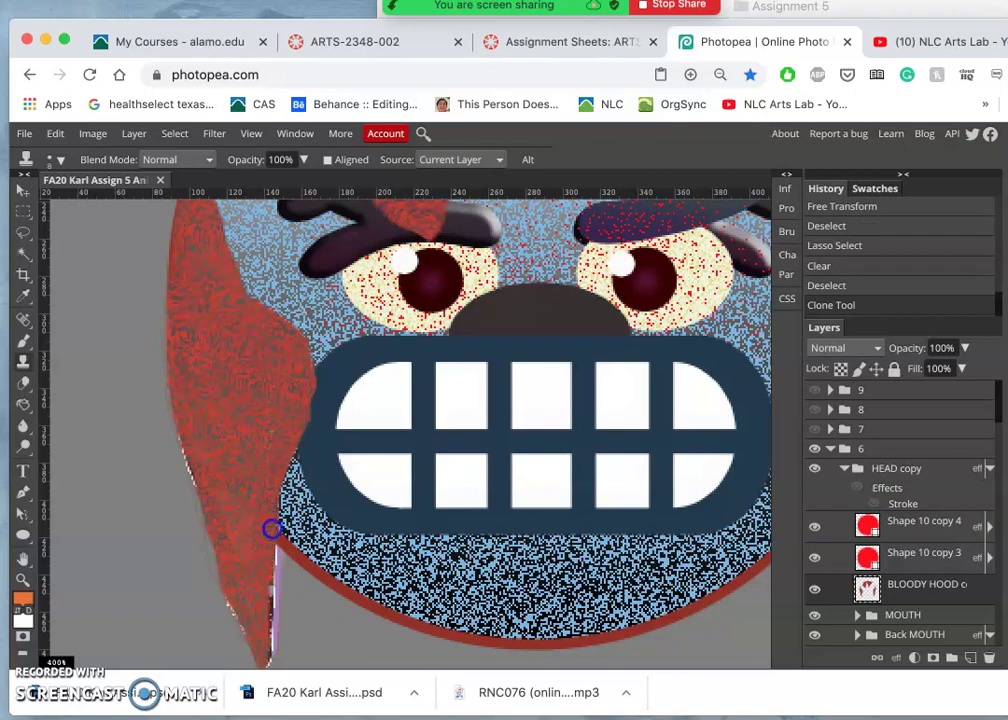
drag(281, 454, 245, 497)
Retouch the right side piece of the hood with a Clone stroke and check the whole head.
key(super+minus)
key(super+minus)
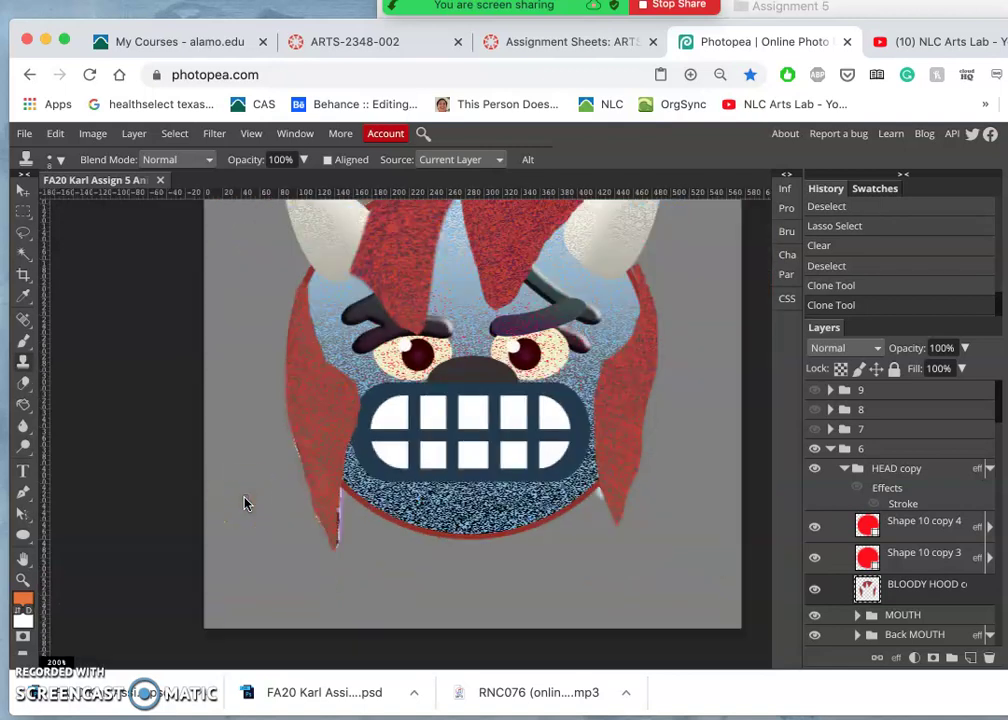
mouse_move(580, 428)
mouse_down()
mouse_move(569, 349)
mouse_move(545, 340)
mouse_move(622, 384)
mouse_up()
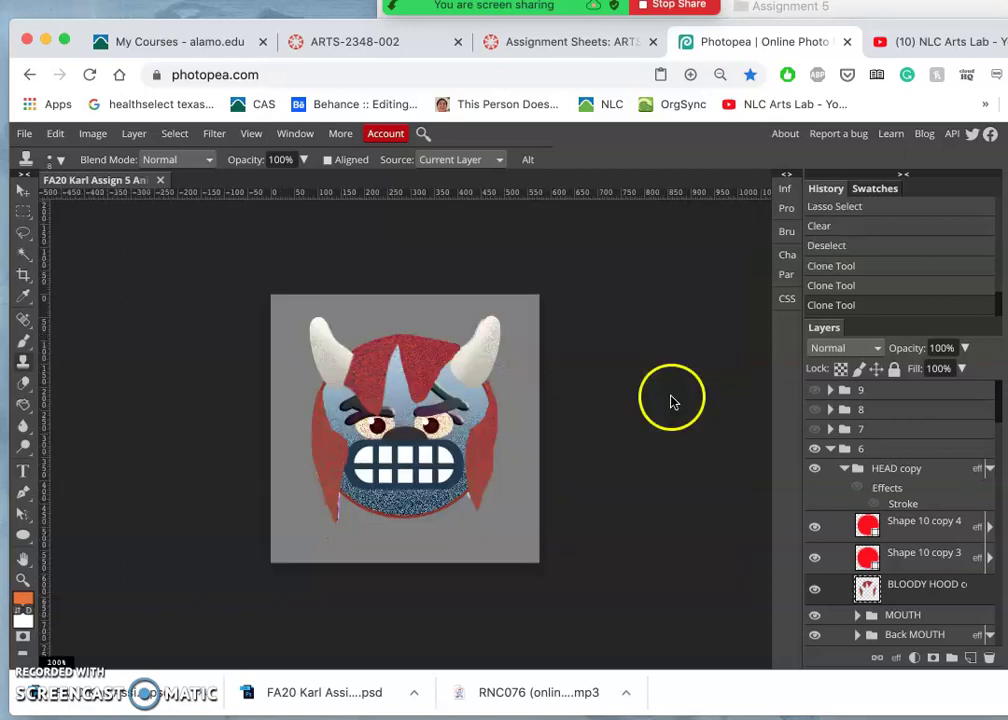
key(ctrl+minus)
key(ctrl+plus)
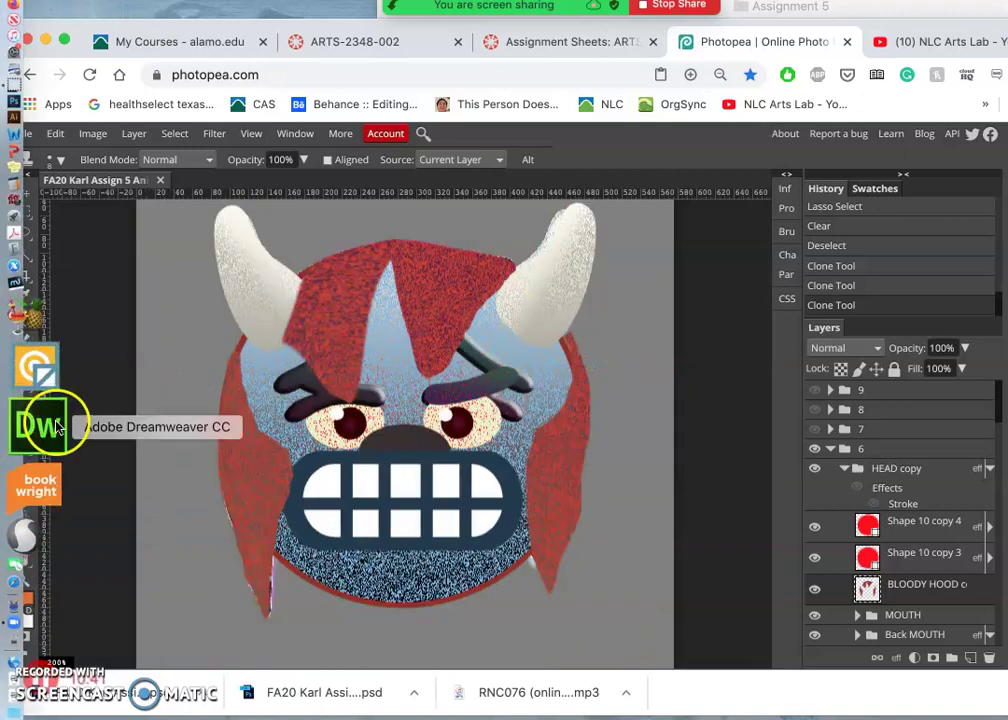
Set up the Dodge tool with an 84 px brush, 11% hardness and 27% exposure, keeping the midtones range.
click(23, 446)
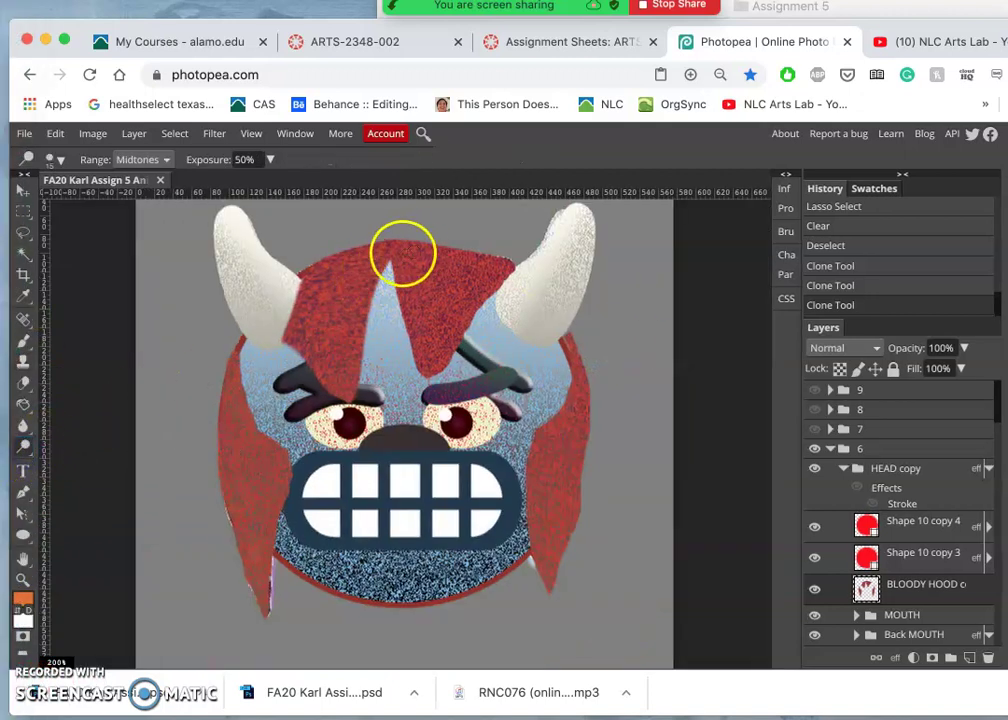
click(55, 160)
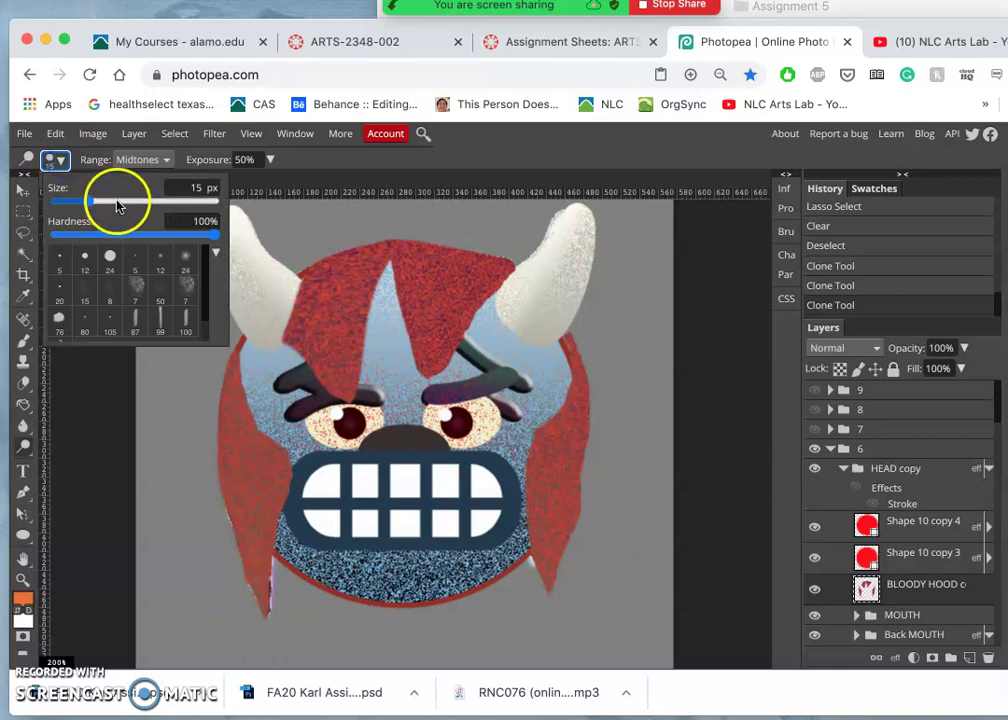
click(119, 203)
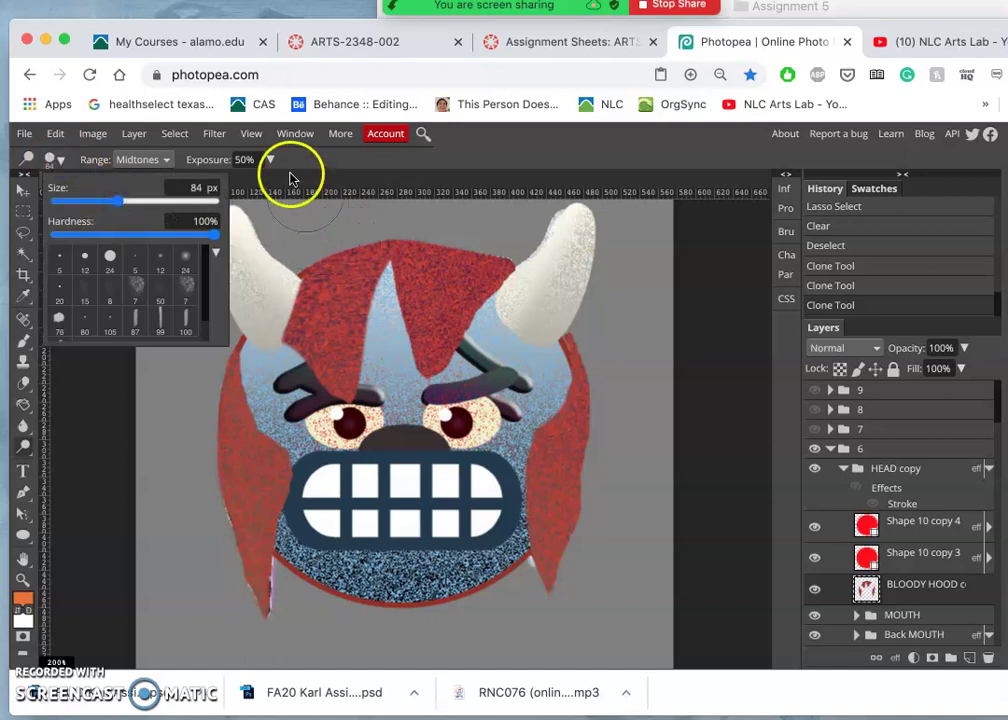
click(270, 159)
click(213, 182)
click(138, 162)
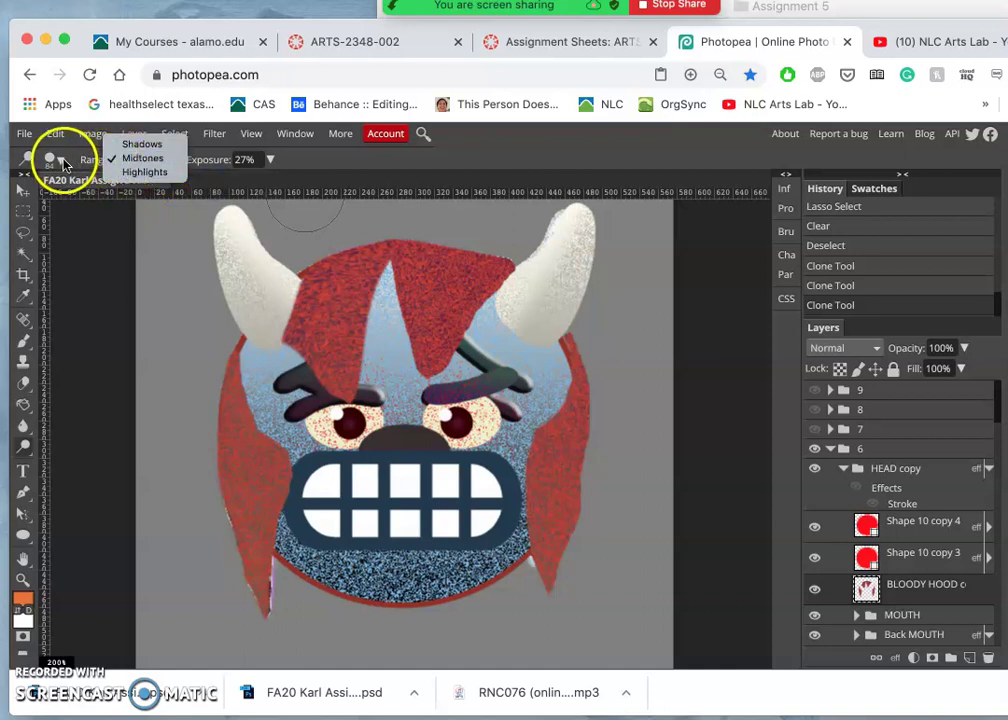
click(63, 162)
click(57, 163)
click(70, 234)
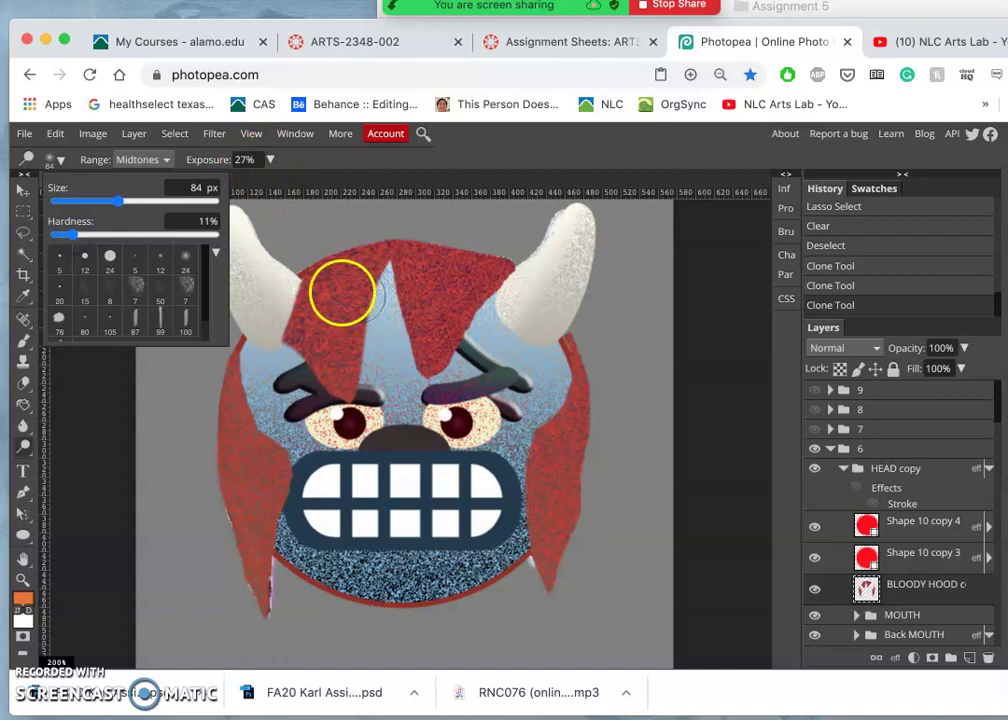
Lighten the hood's two forehead pieces and its left side piece with Dodge strokes.
click(316, 300)
mouse_move(315, 302)
mouse_down()
mouse_move(382, 268)
mouse_move(456, 292)
mouse_up()
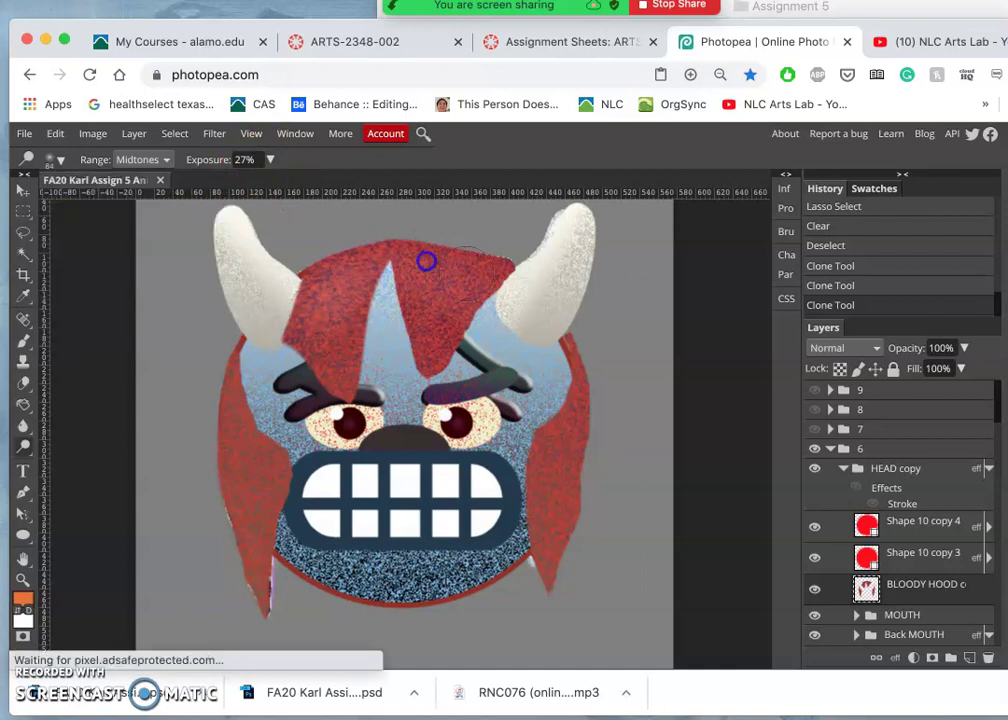
mouse_move(281, 293)
mouse_down()
mouse_move(306, 320)
mouse_move(252, 423)
mouse_move(249, 376)
mouse_up()
click(230, 462)
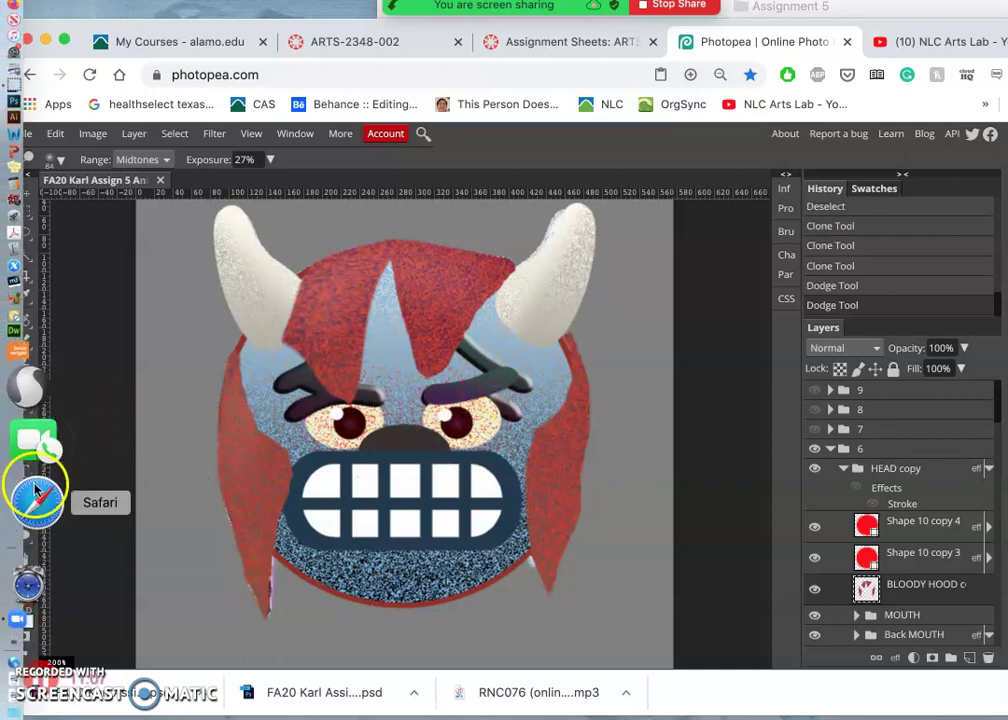
Darken the inner edge of the hood's right forehead piece with the Burn tool at 15 px and 50% exposure.
right_click(24, 452)
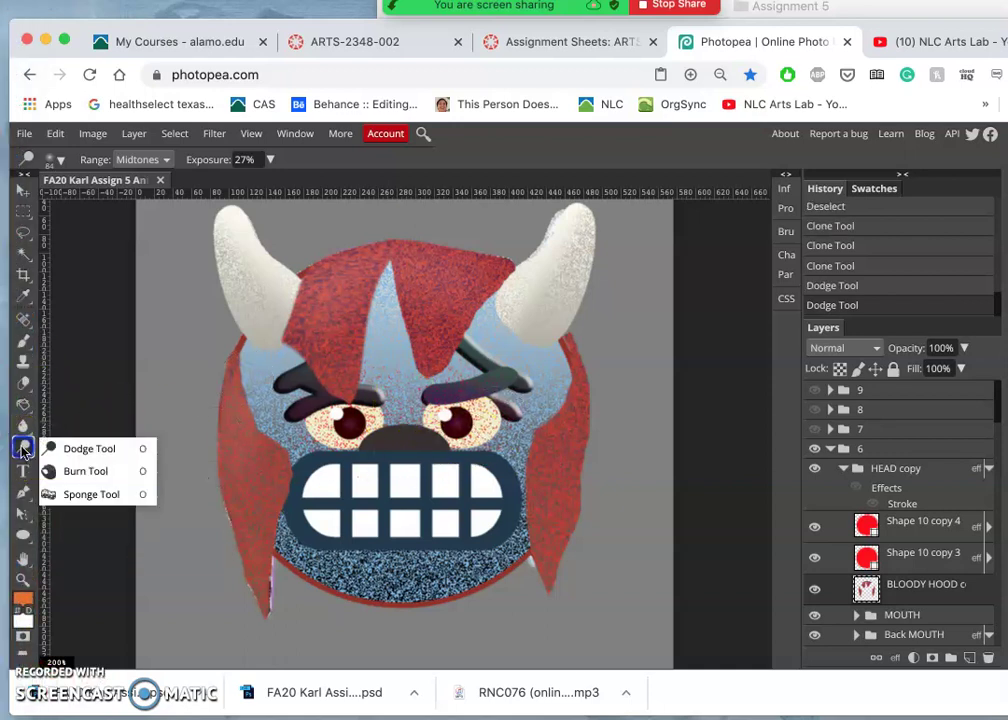
click(68, 470)
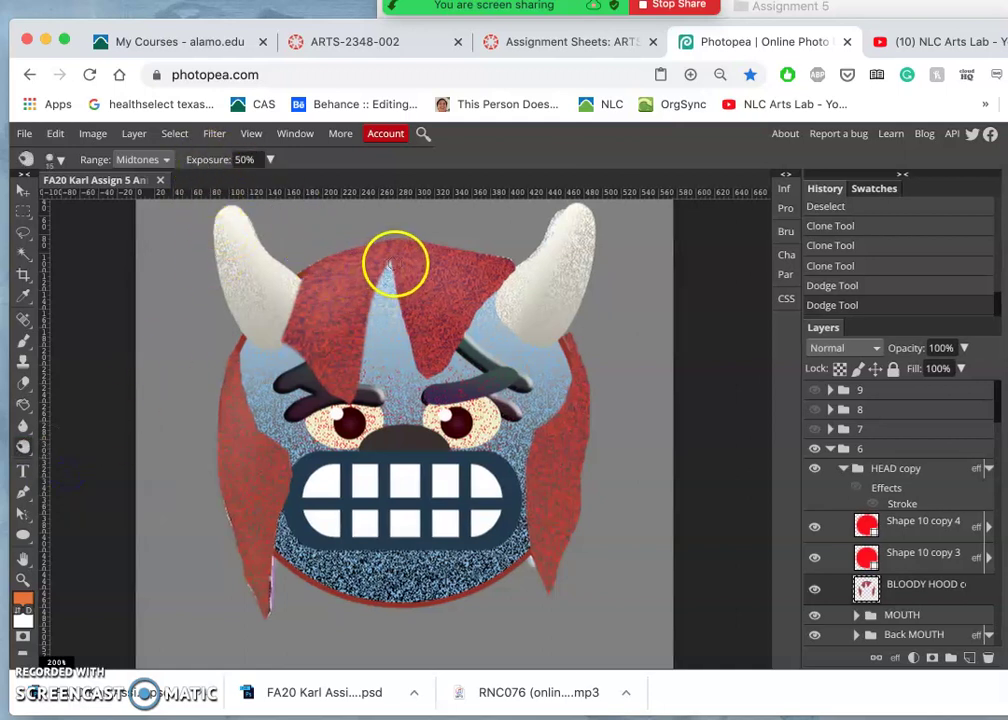
click(431, 383)
Burn shadows along the edges of the forehead and side pieces with a 48 px brush, 16% hardness and 20% exposure.
click(270, 159)
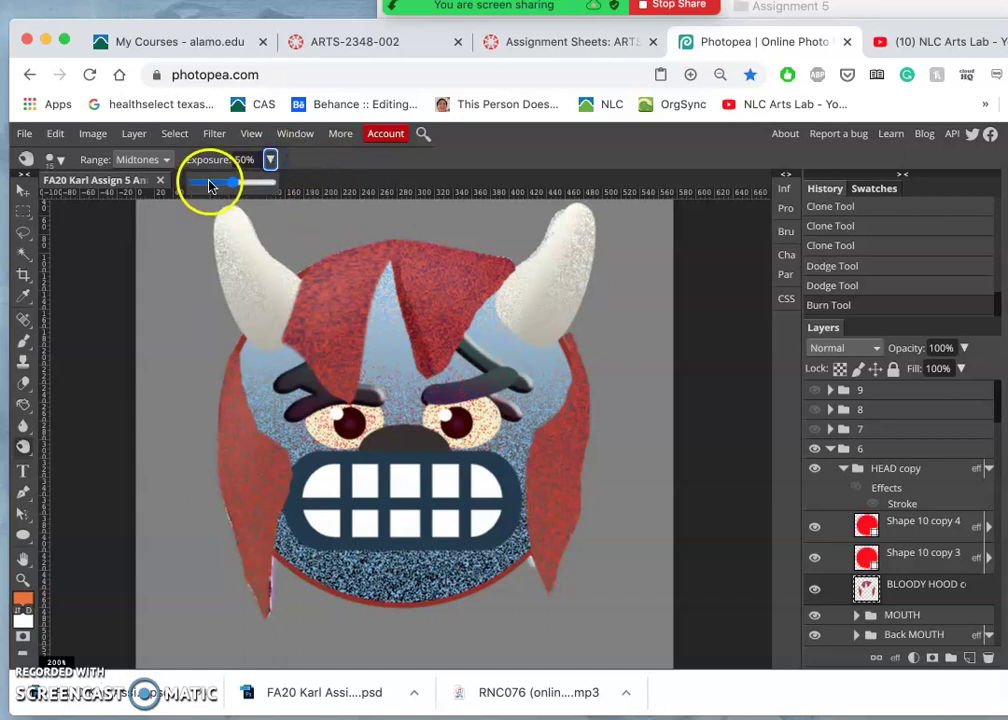
click(210, 185)
click(50, 160)
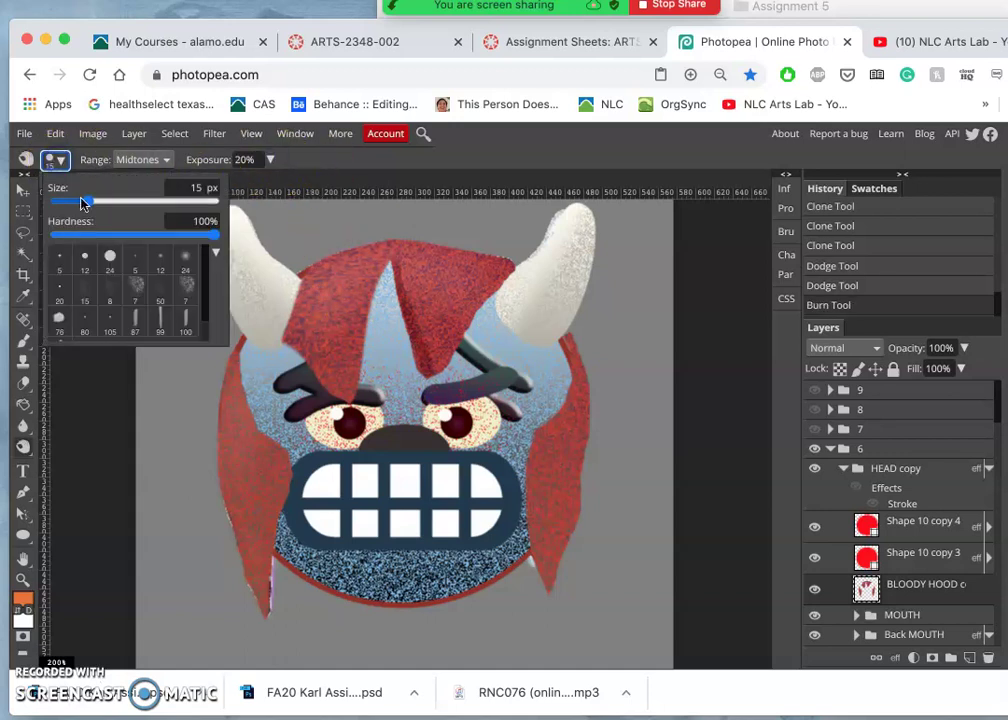
click(82, 234)
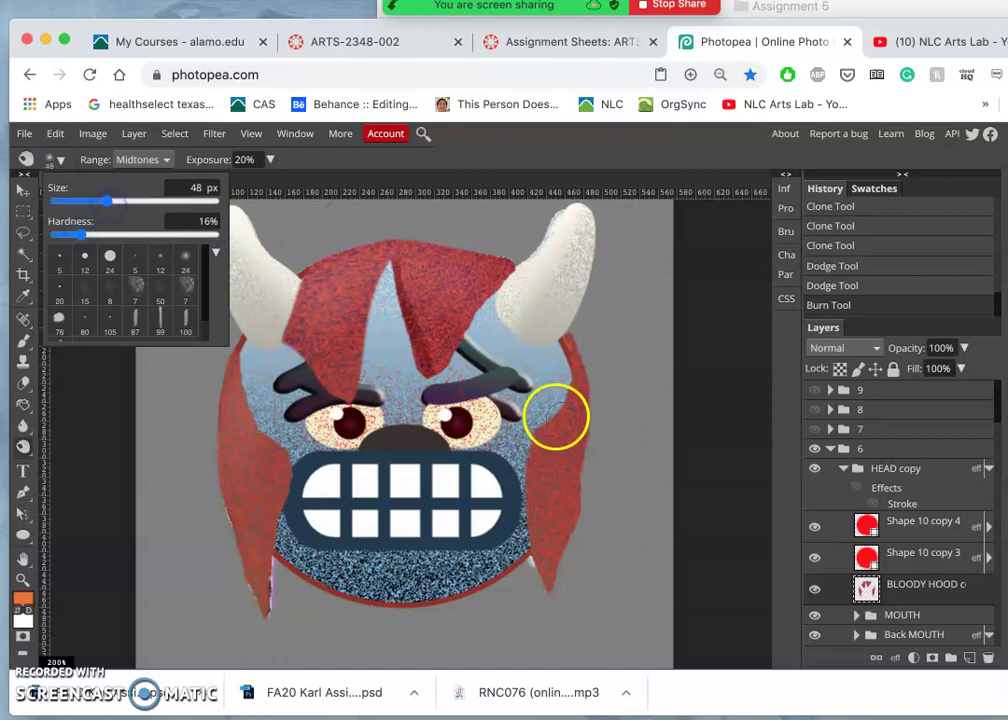
click(378, 292)
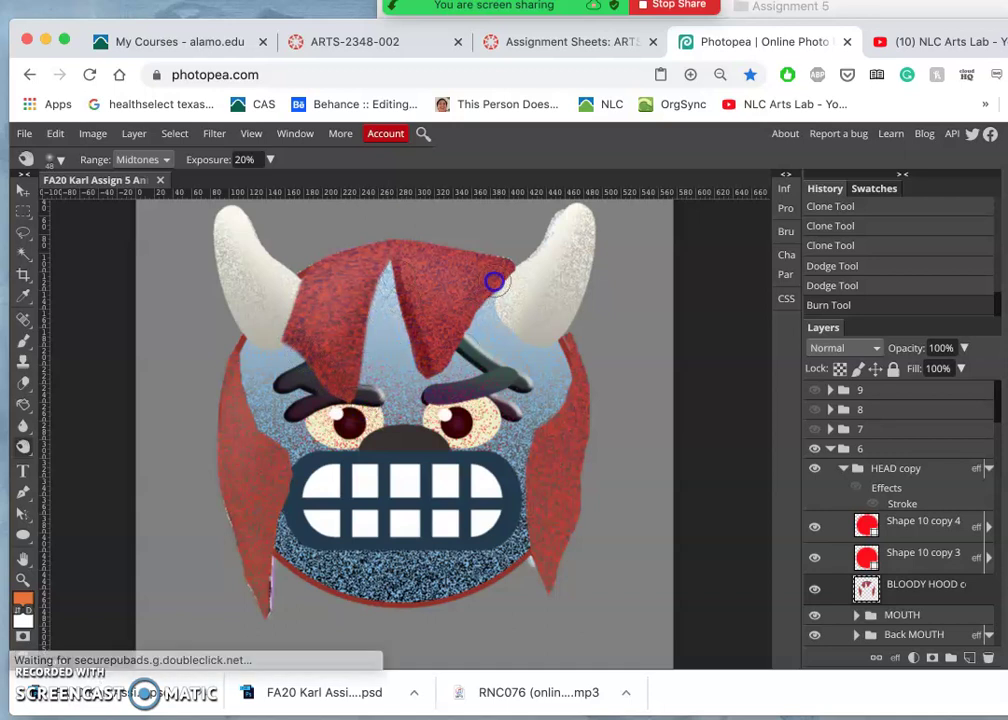
mouse_move(479, 308)
mouse_down()
mouse_move(522, 355)
mouse_move(555, 352)
mouse_up()
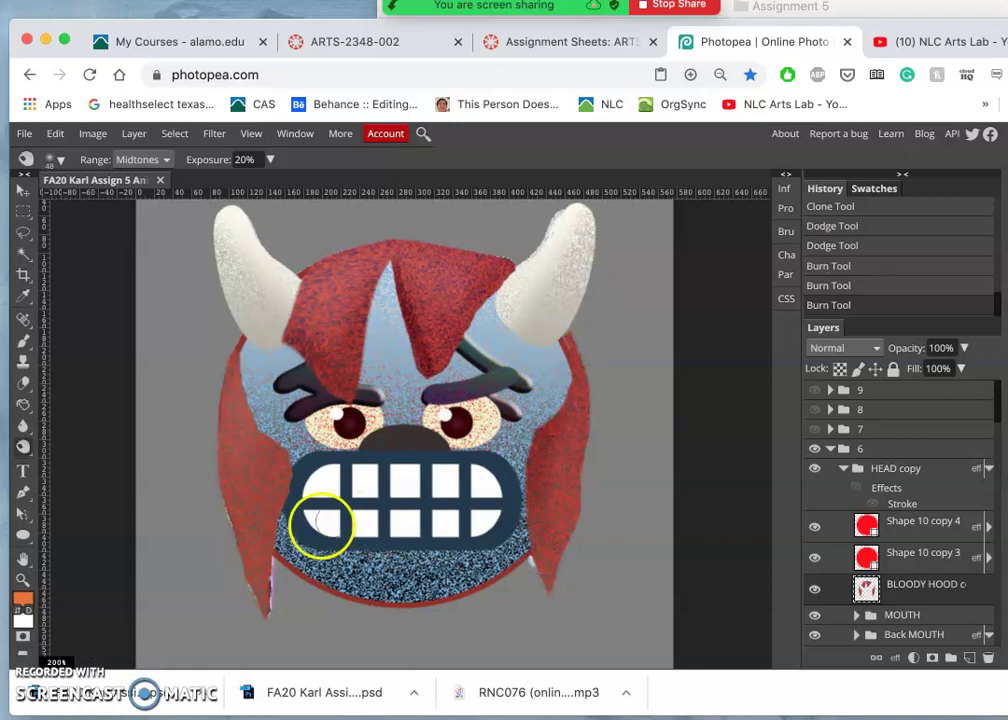
drag(317, 524, 272, 552)
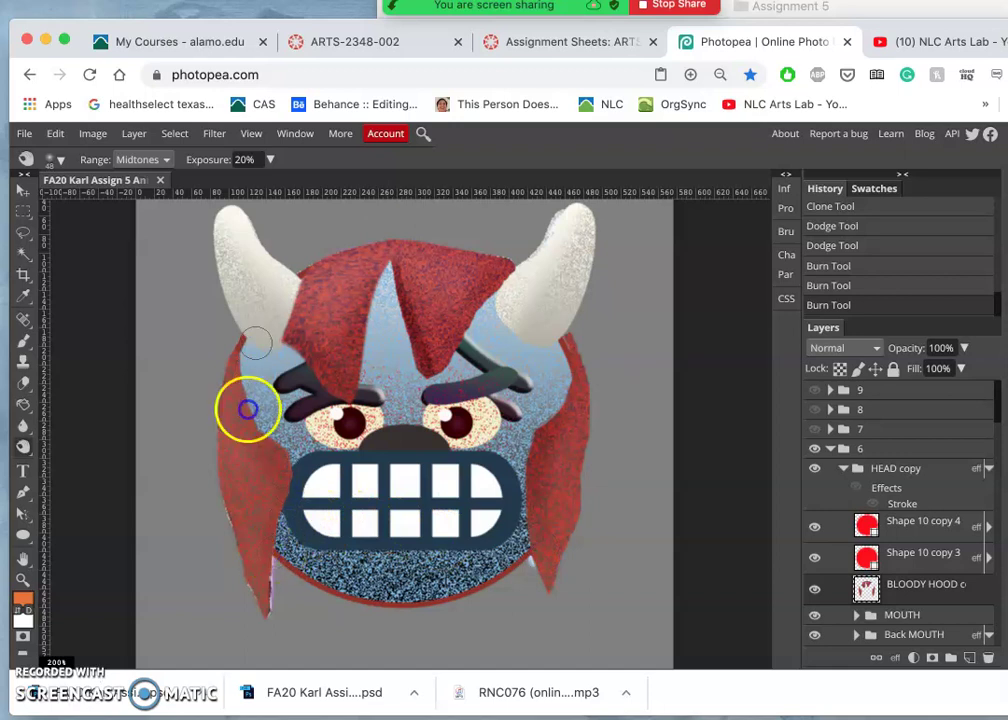
click(286, 597)
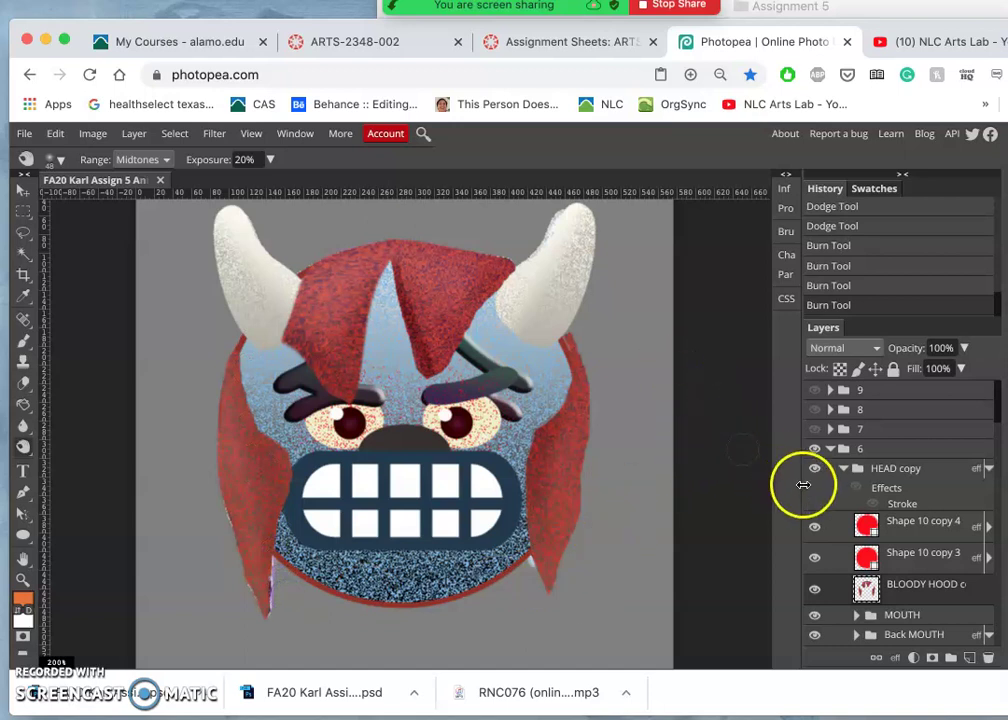
Collapse the HEAD copy folder and group 6 in the layer stack.
scroll(892, 520, down, 1)
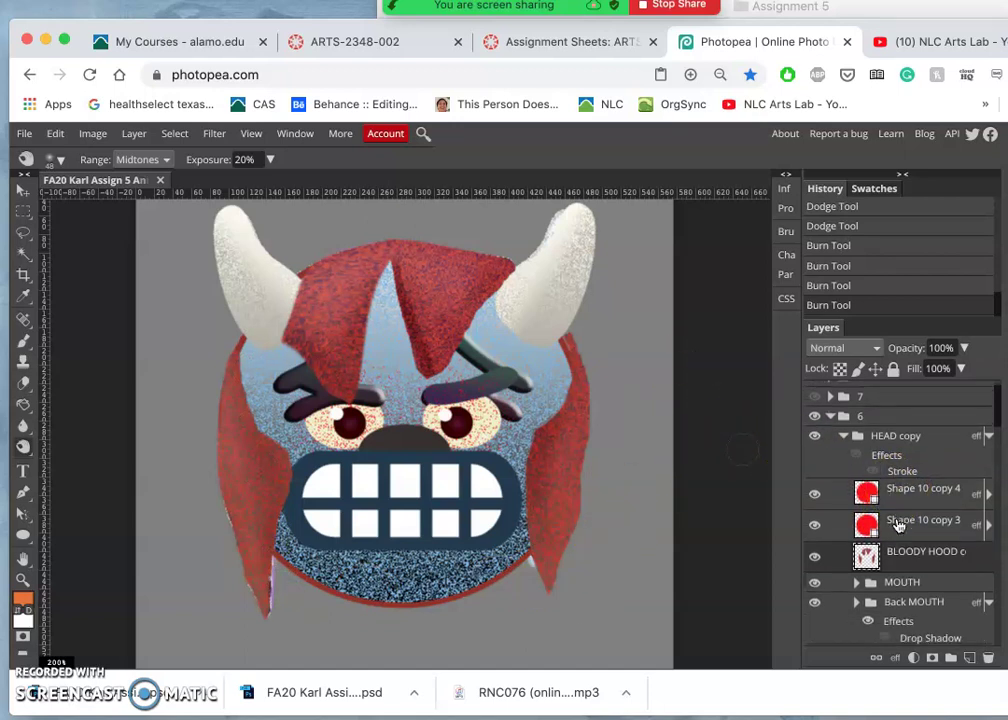
click(844, 438)
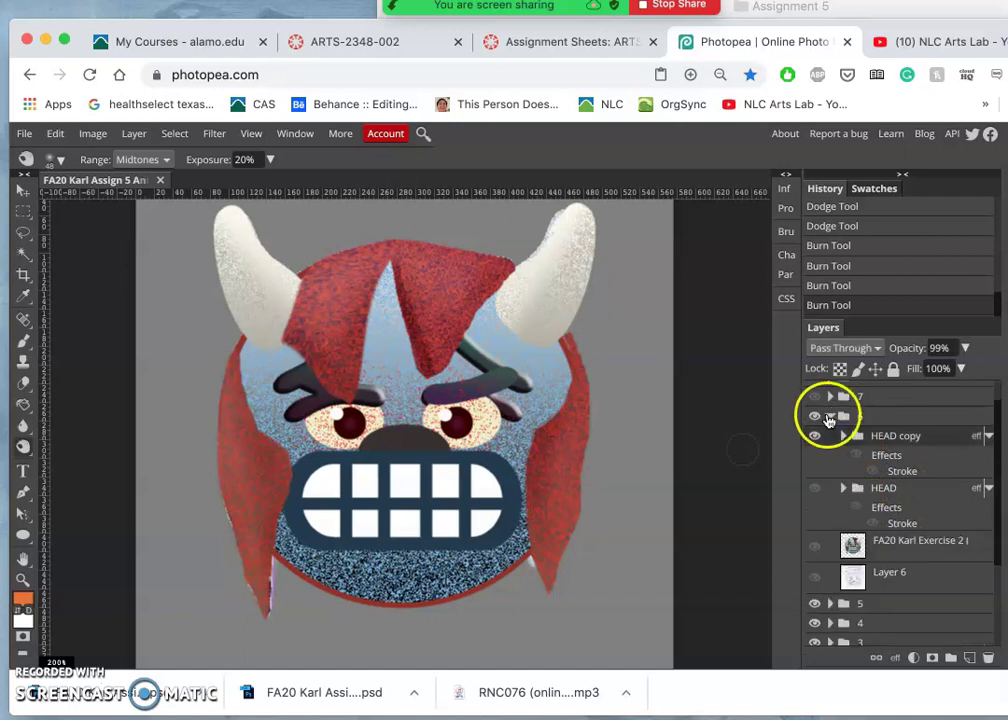
click(830, 416)
Toggle group 6's visibility repeatedly to compare it with group 5, enlarged and at 100% zoom, leaving group 6 shown.
click(816, 450)
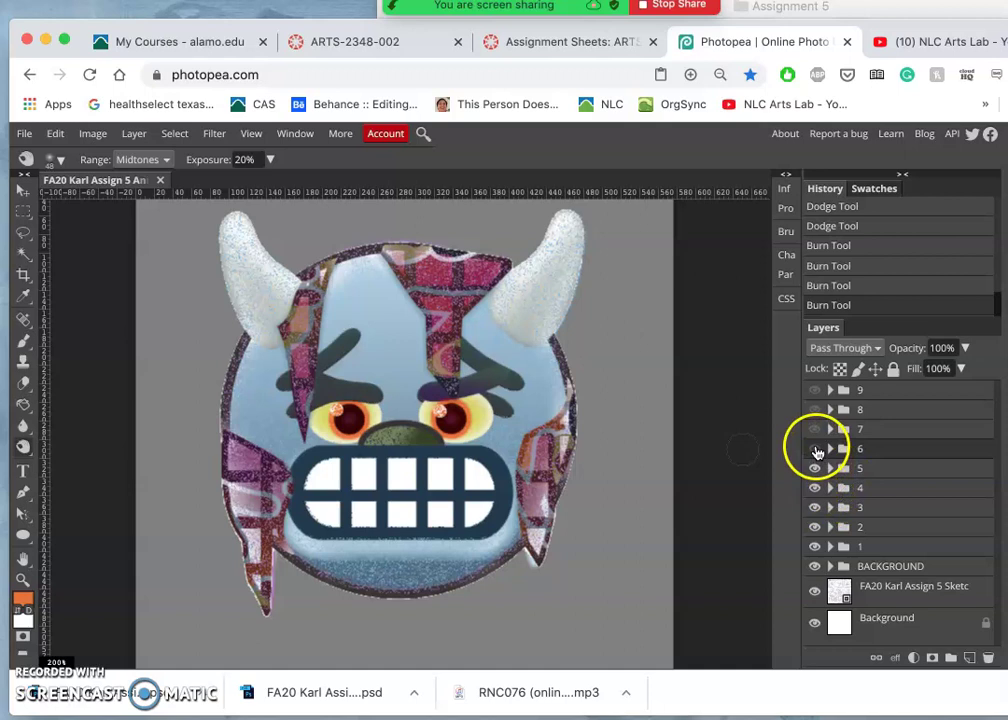
click(817, 452)
click(816, 451)
click(817, 452)
click(817, 452)
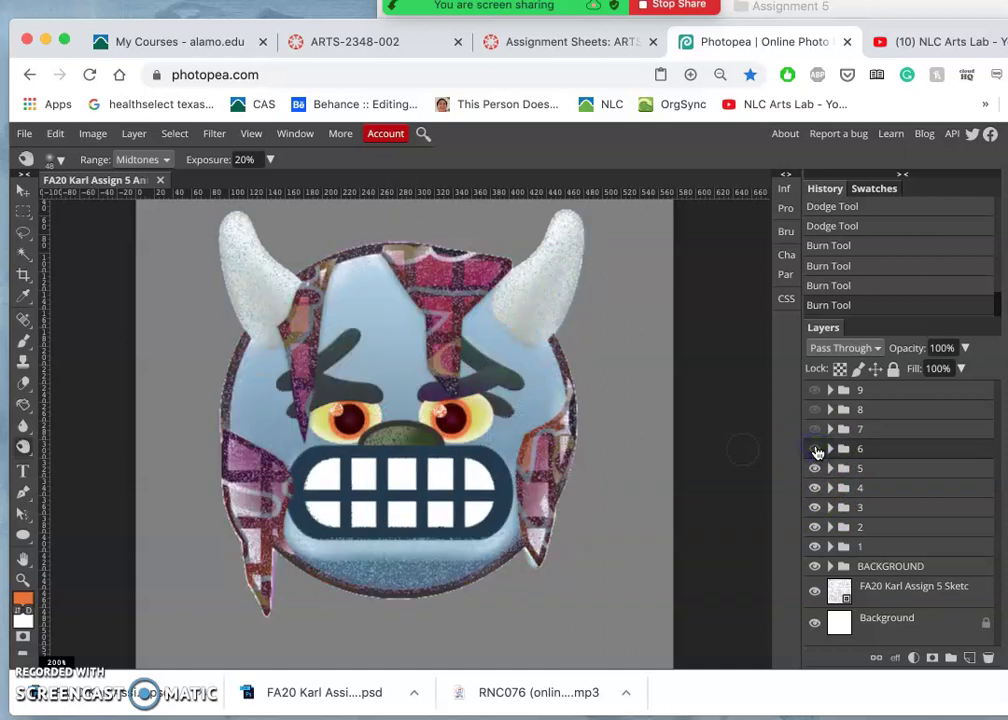
click(829, 450)
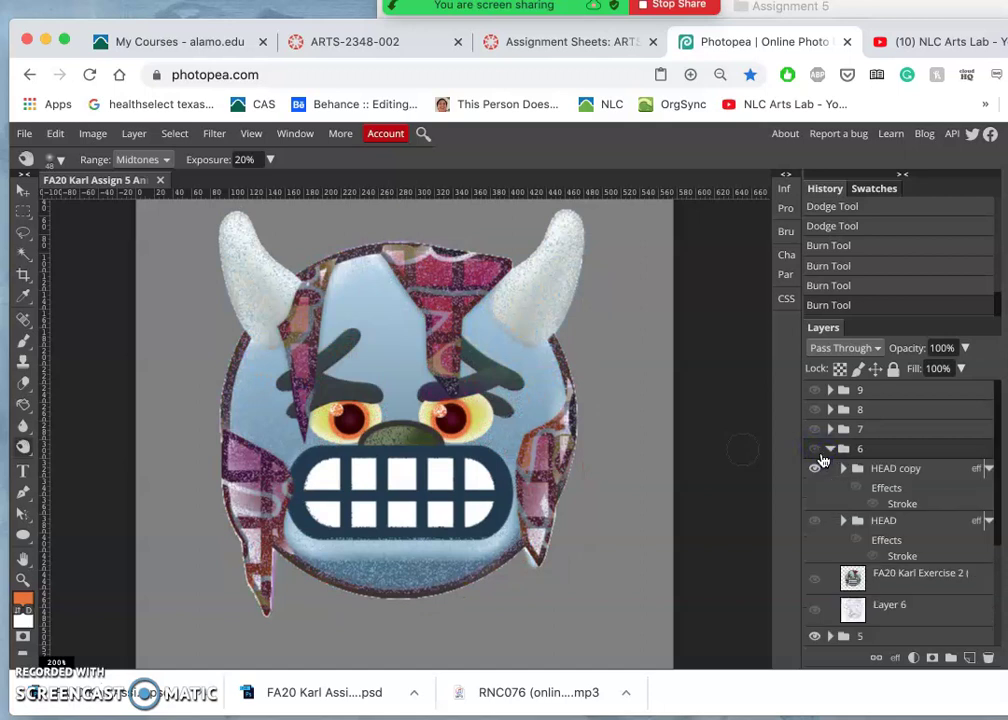
click(814, 451)
click(829, 449)
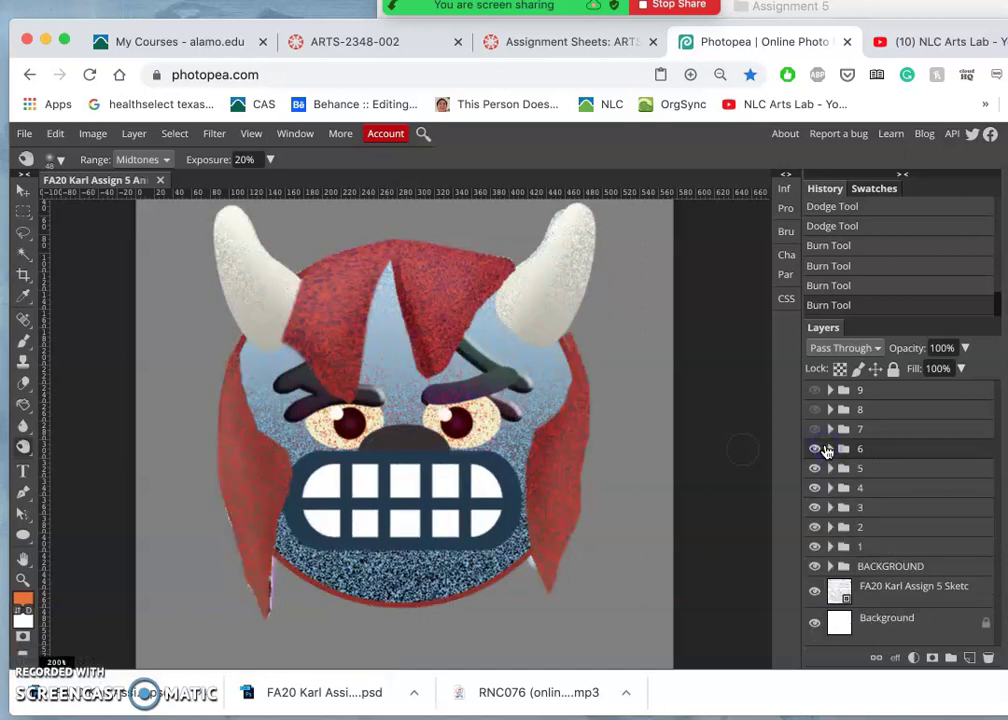
key(super+minus)
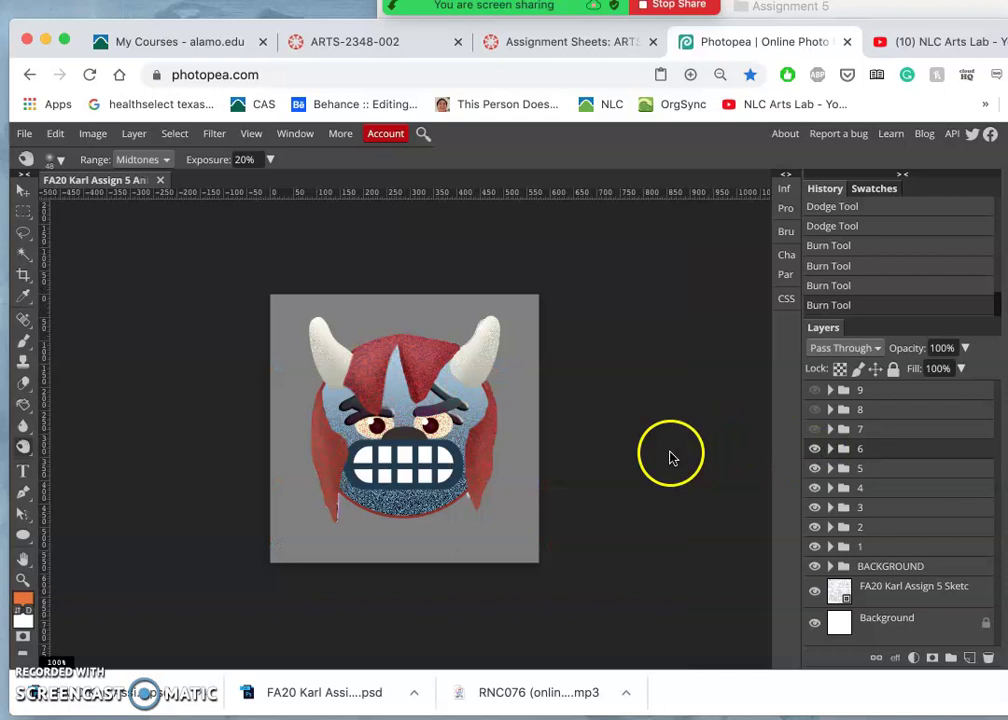
click(814, 449)
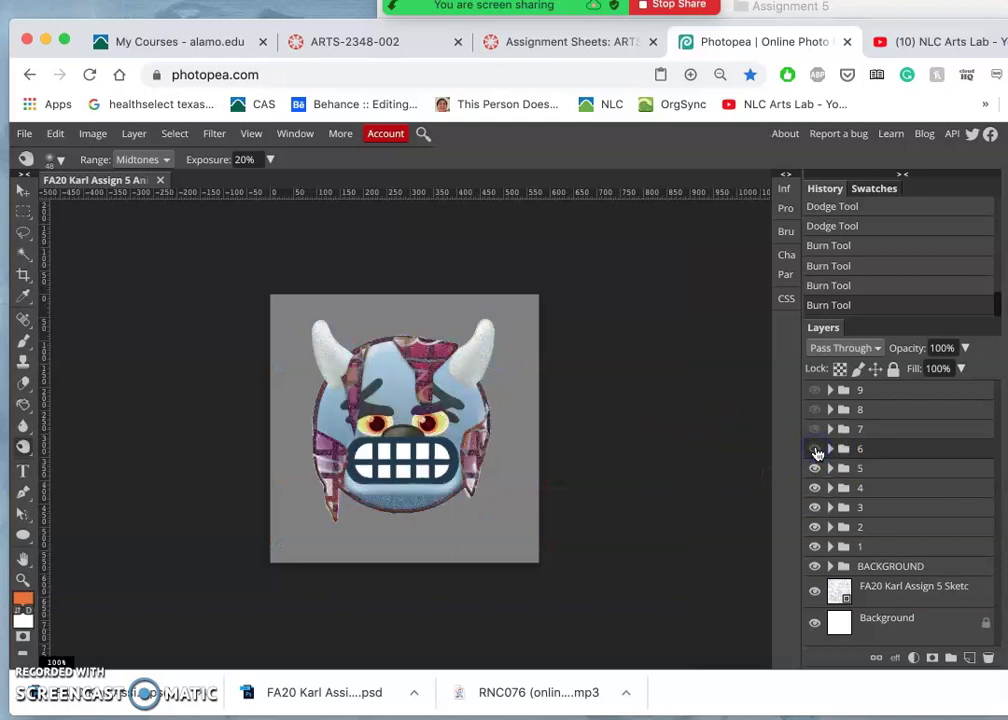
click(815, 450)
click(815, 450)
click(815, 450)
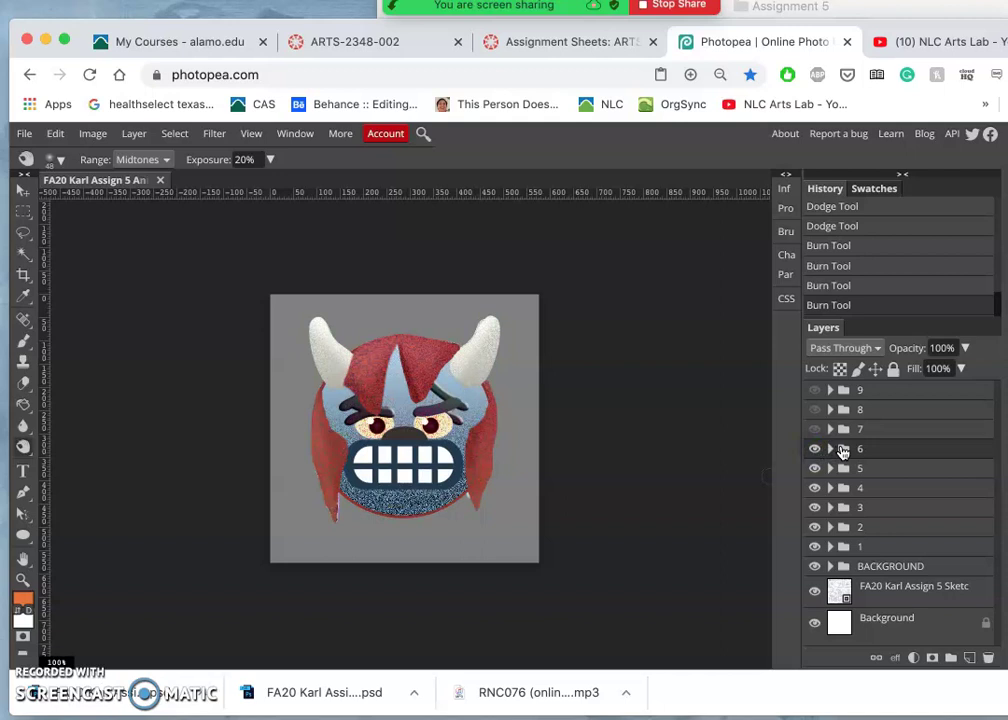
Expand group 6 and show its Exercise 2 image layer below the HEAD folder.
click(830, 449)
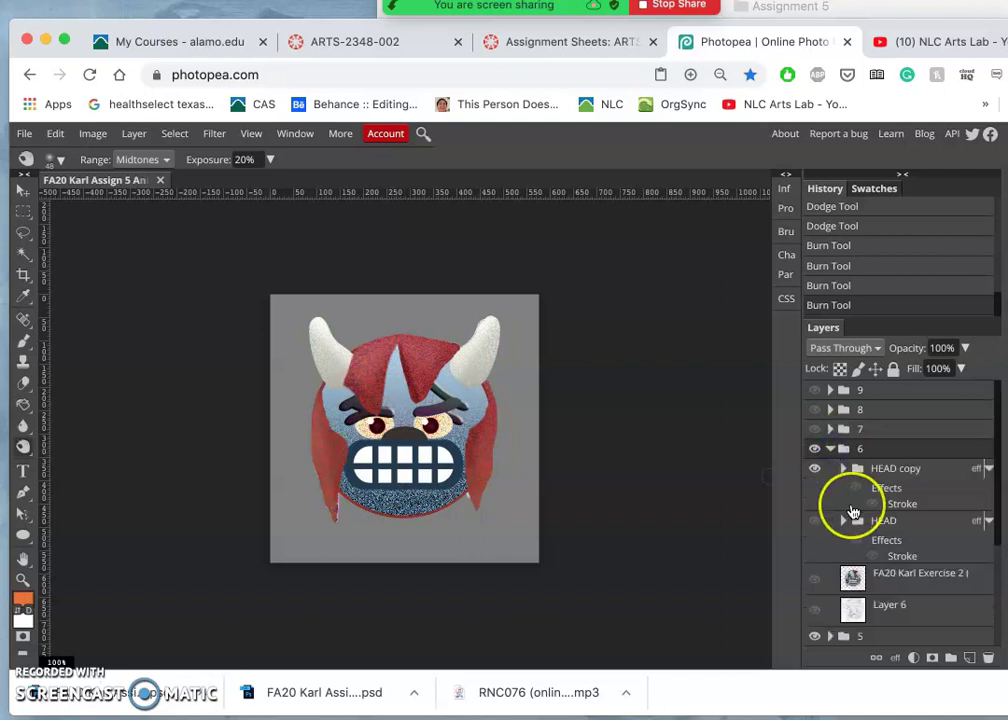
scroll(853, 511, down, 3)
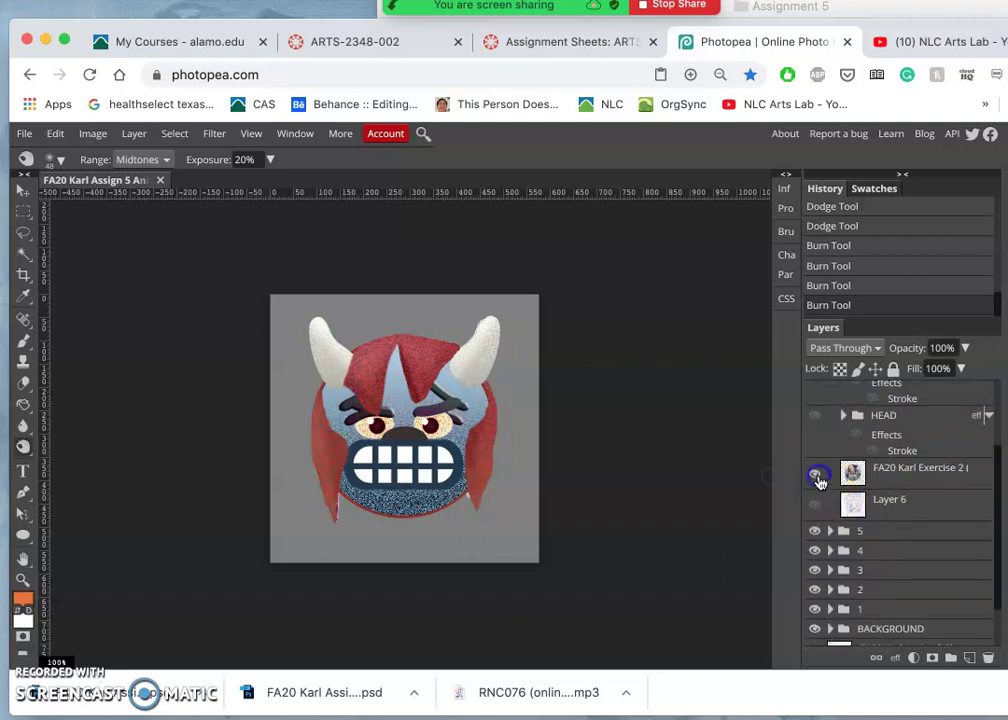
scroll(868, 475, up, 3)
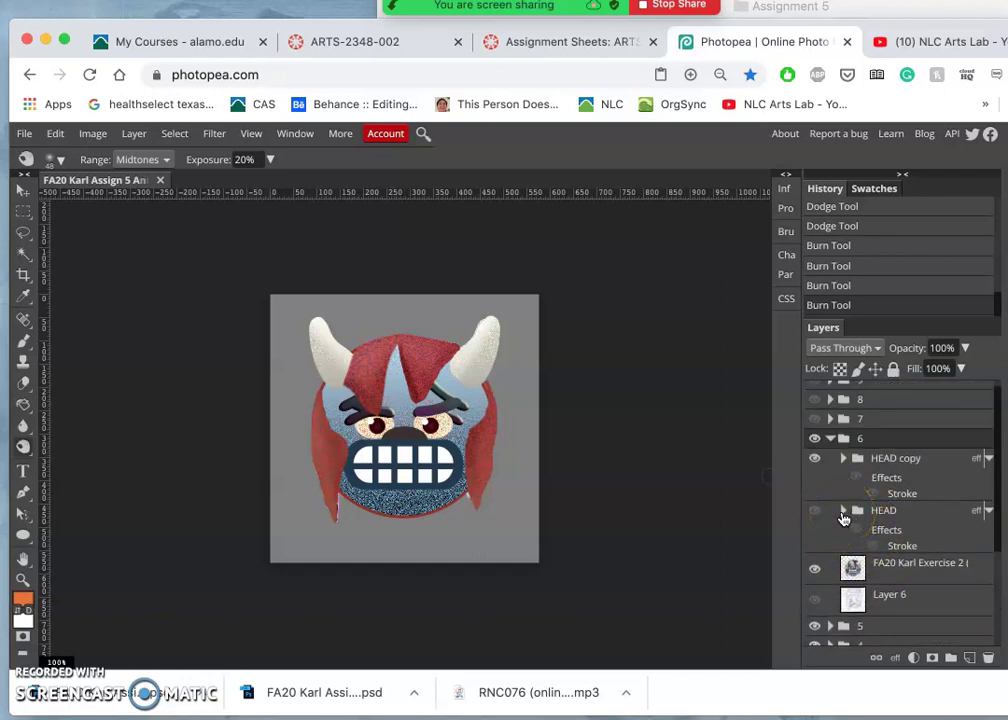
Examine the layers and effects inside group 6's HEAD copy folder and collapse the folder.
click(843, 460)
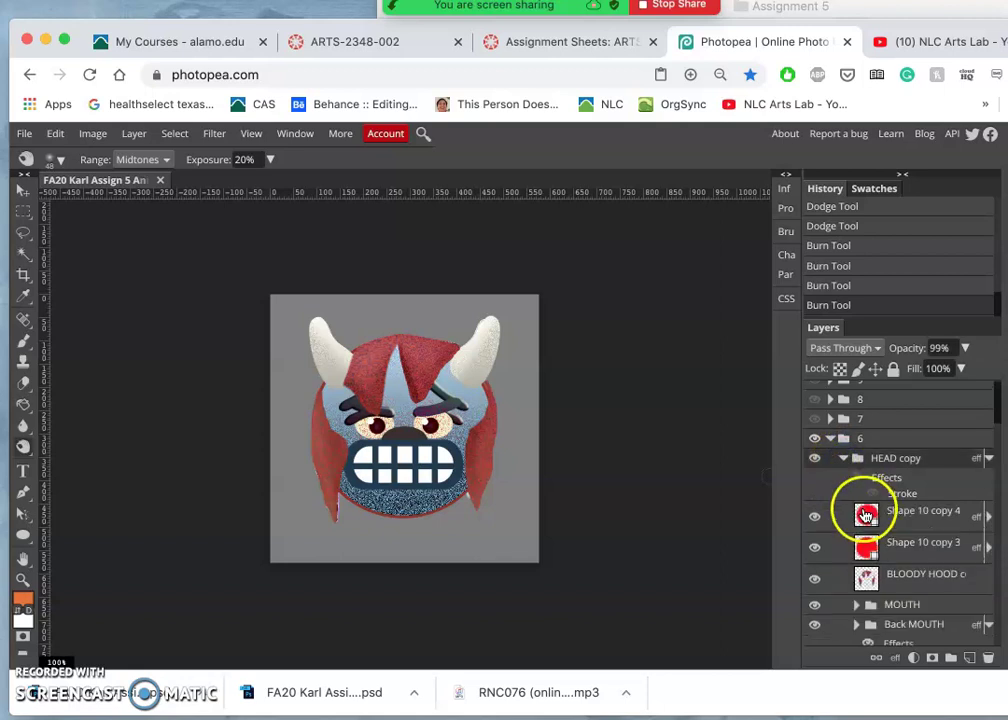
scroll(861, 540, down, 3)
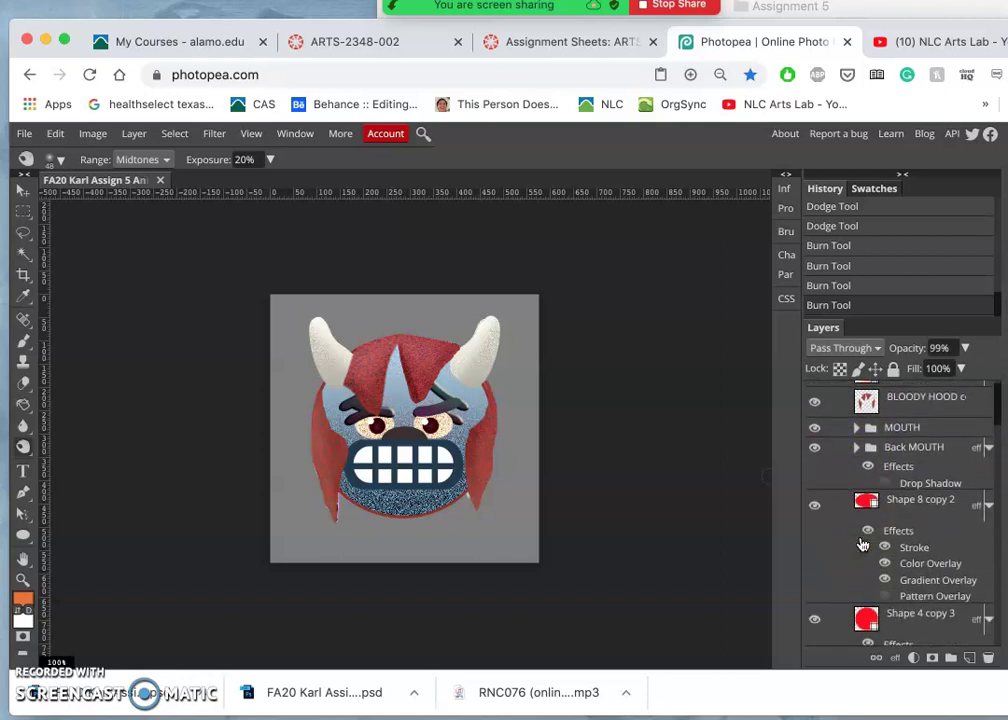
scroll(861, 540, down, 3)
scroll(863, 545, up, 1)
scroll(863, 545, up, 2)
scroll(863, 545, down, 5)
scroll(862, 544, down, 6)
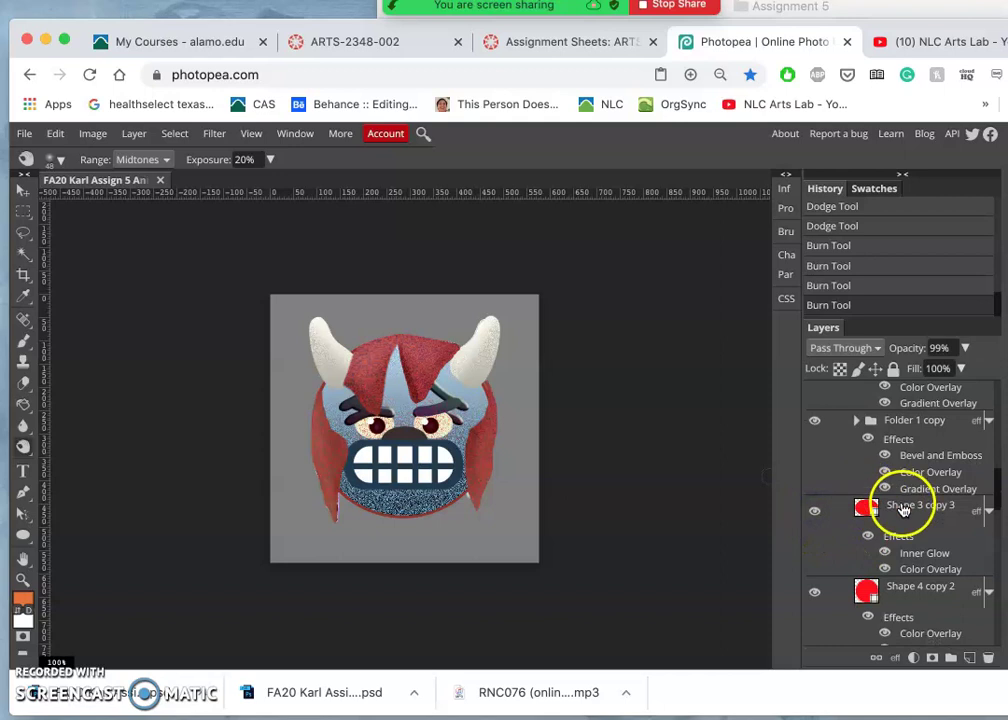
scroll(839, 508, up, 15)
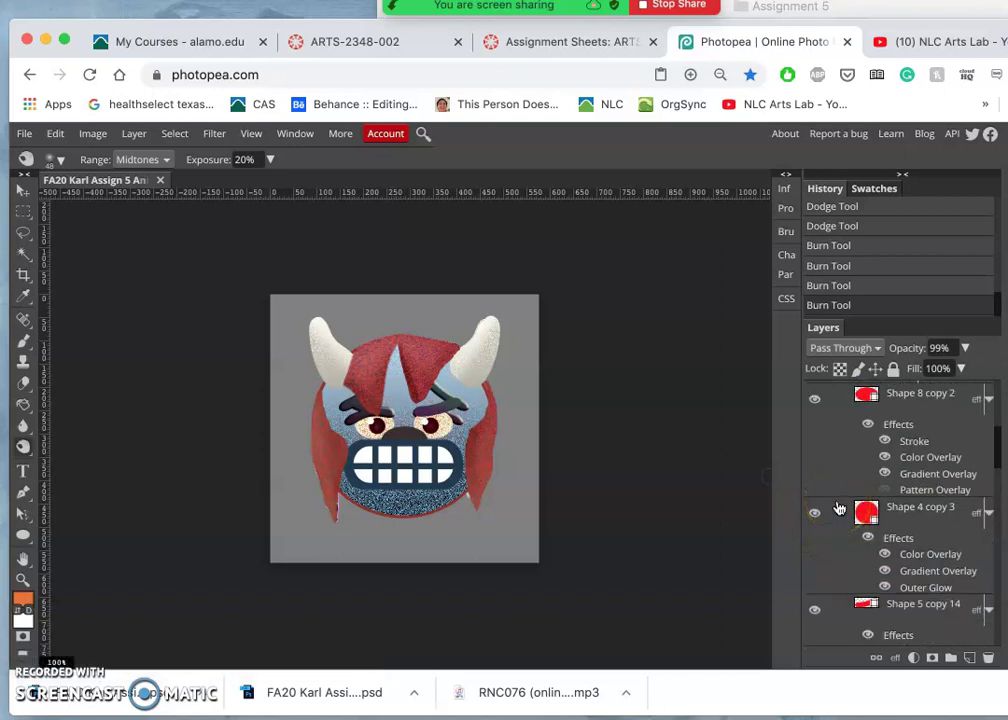
scroll(839, 508, up, 1)
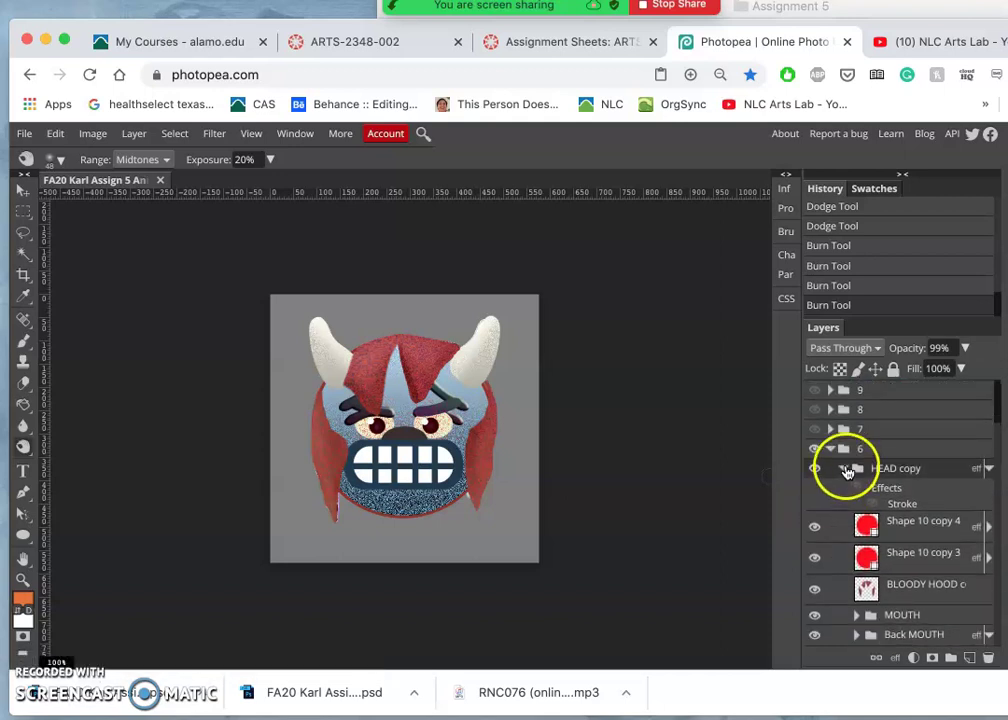
click(843, 468)
Lasso the eye and nose area of the Exercise 2 image, copy it to a new layer and raise it above HEAD copy.
click(851, 578)
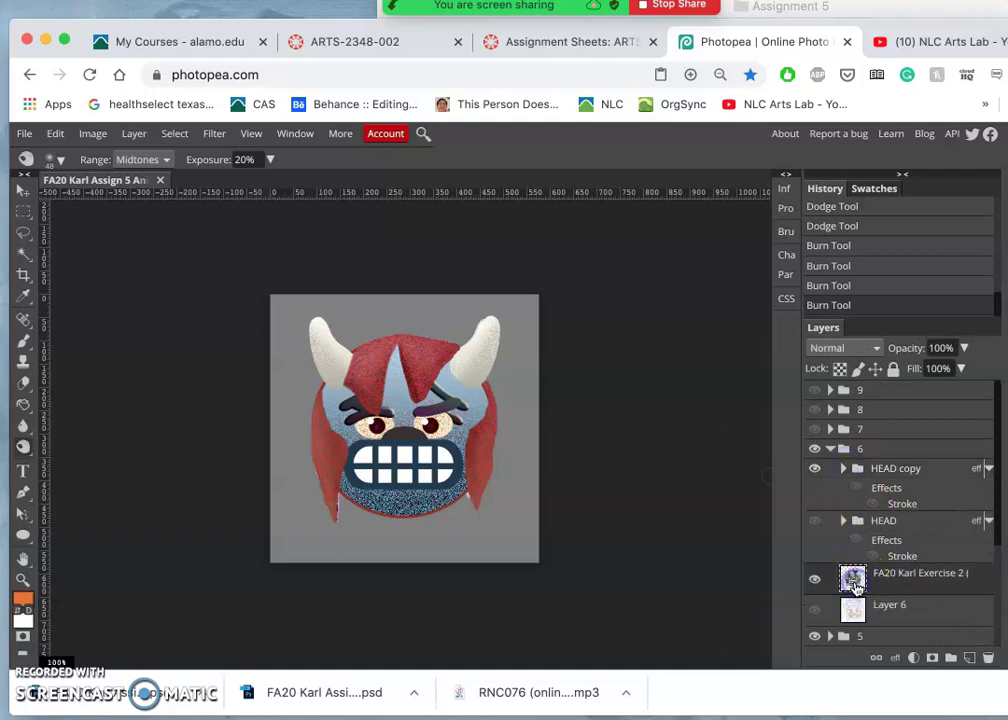
click(23, 230)
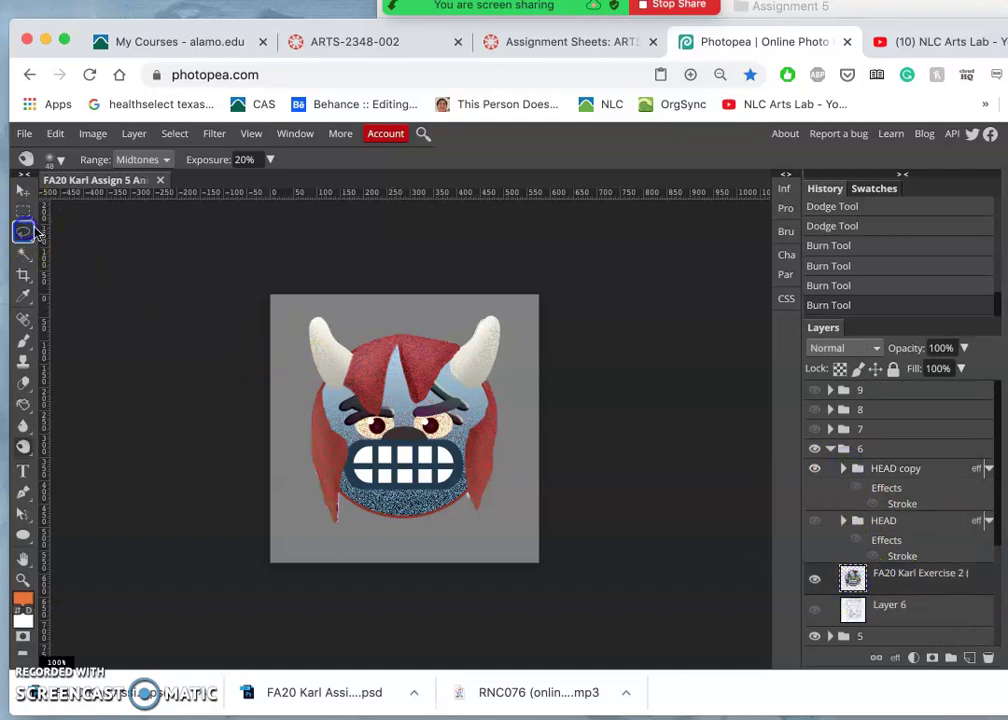
click(412, 402)
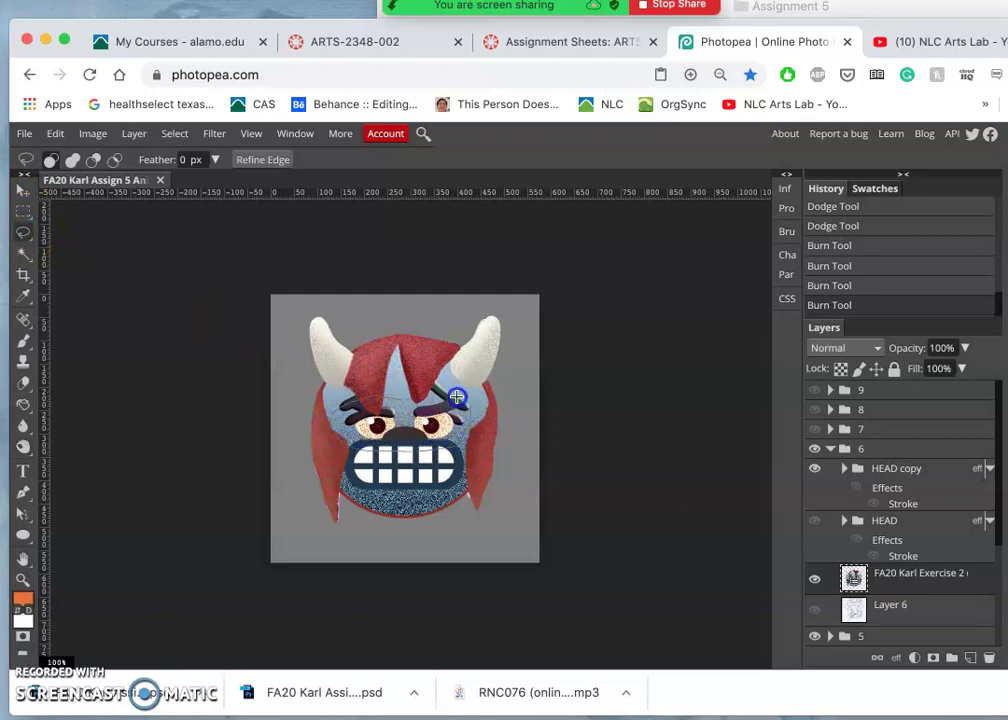
drag(412, 396, 412, 397)
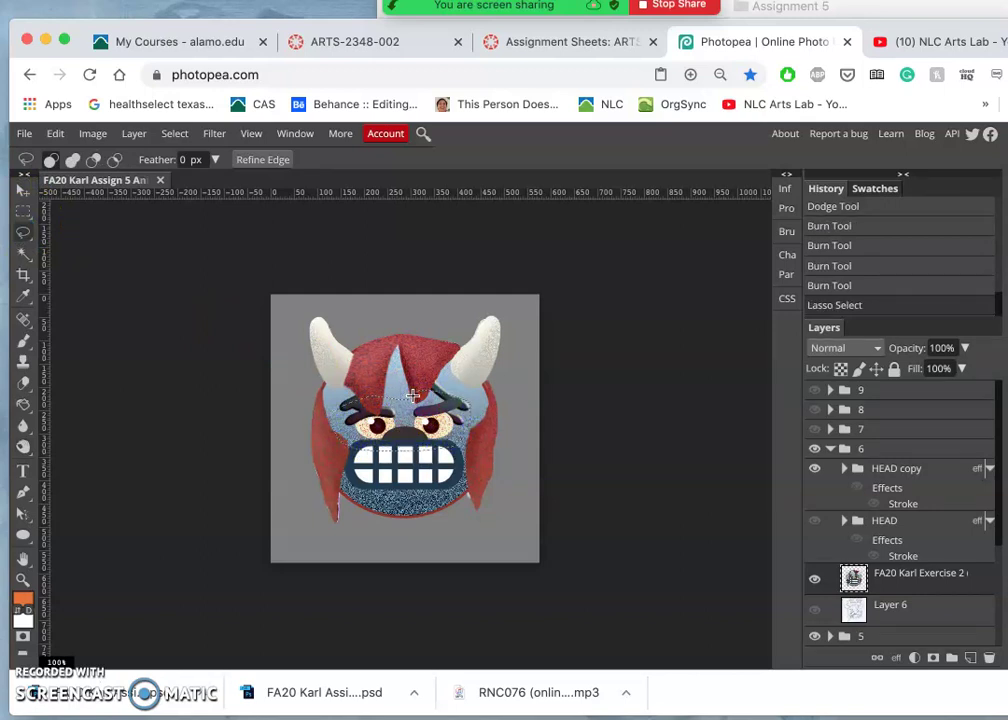
key(super+j)
key(super+bracketright)
key(super+bracketright)
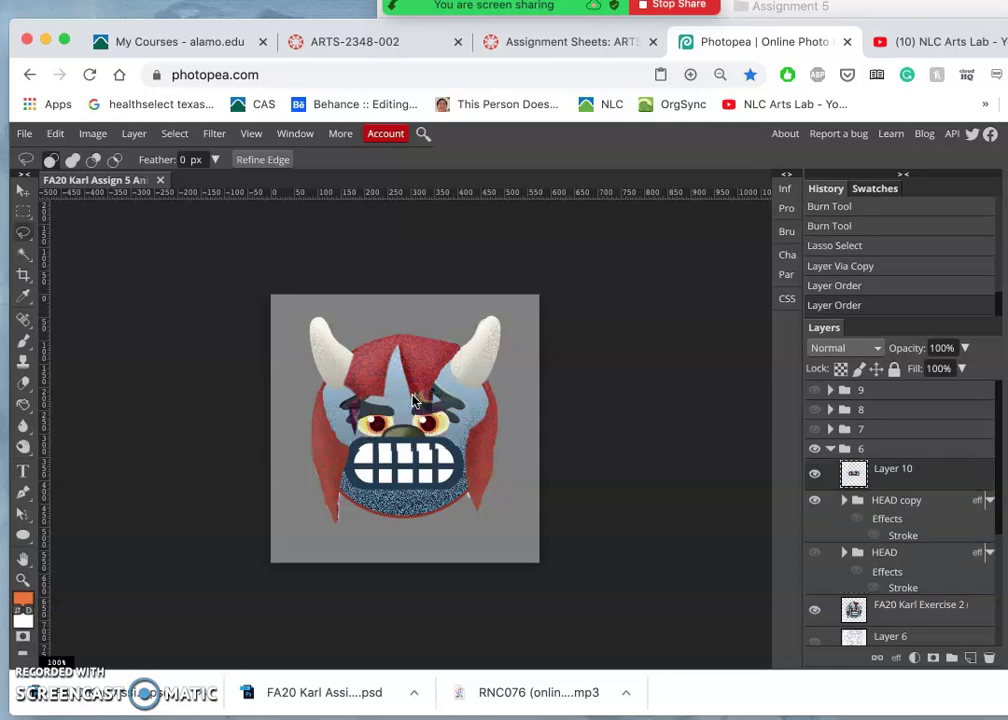
Set the copied eye layer to 55% opacity with the Dissolve blend mode.
click(965, 348)
mouse_move(952, 370)
mouse_down()
mouse_move(912, 370)
mouse_move(940, 370)
mouse_up()
click(876, 350)
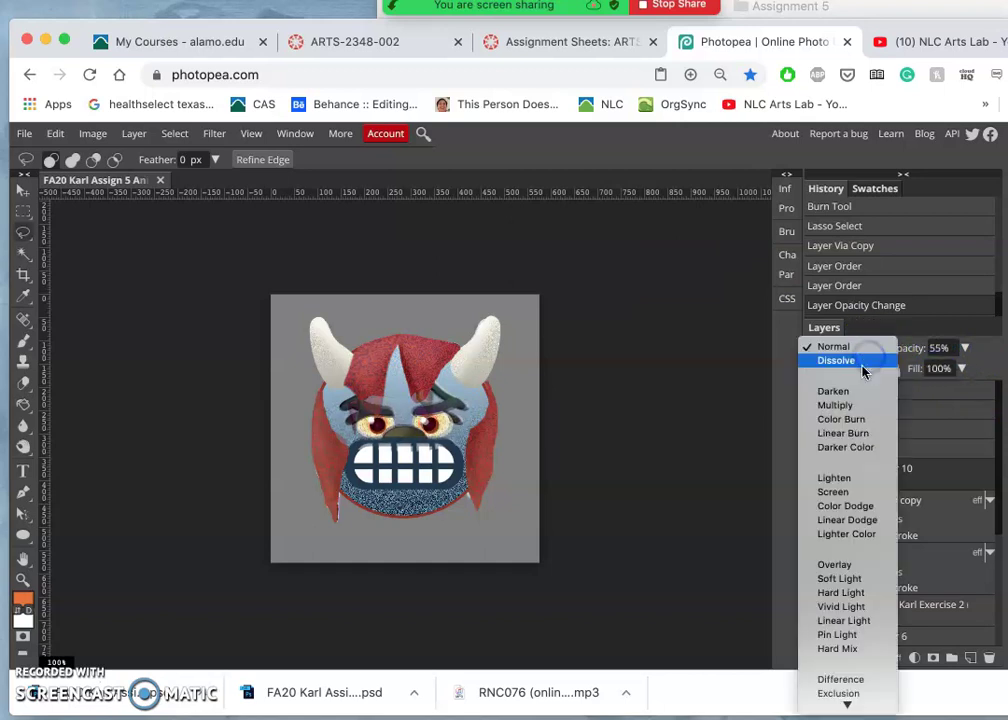
click(863, 362)
key(ctrl+minus)
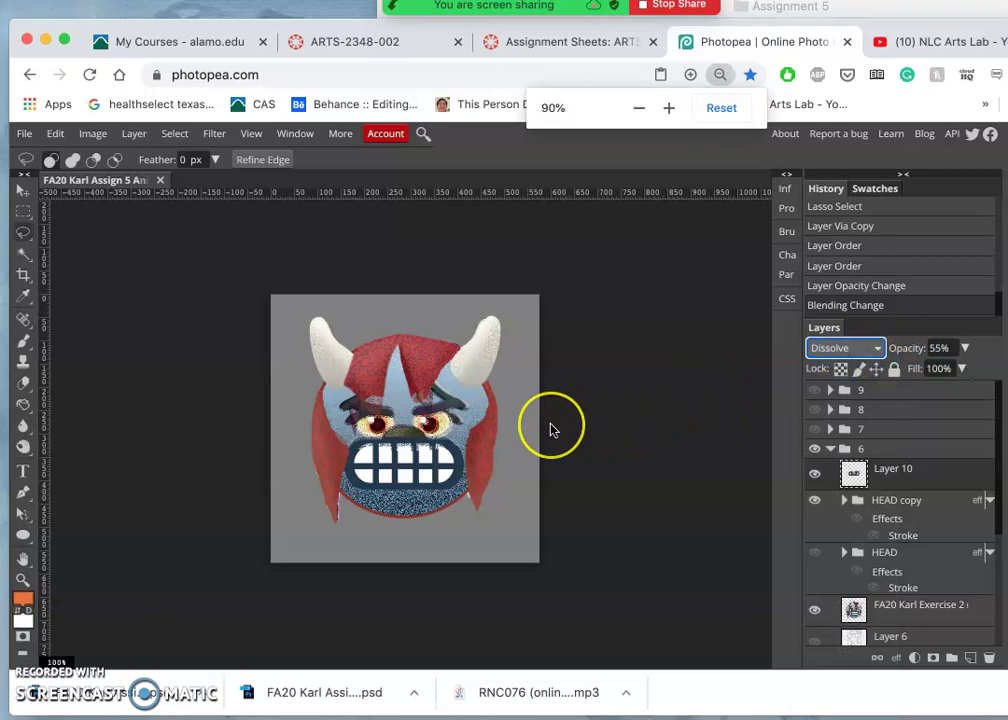
key(ctrl+plus)
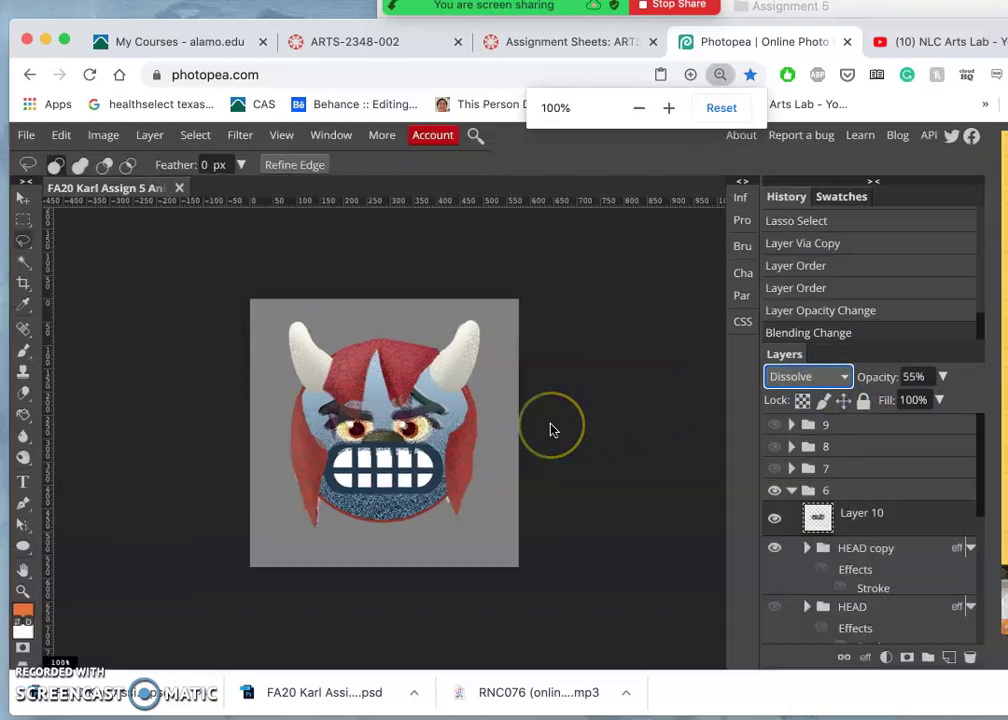
key(ctrl+minus)
key(ctrl+minus)
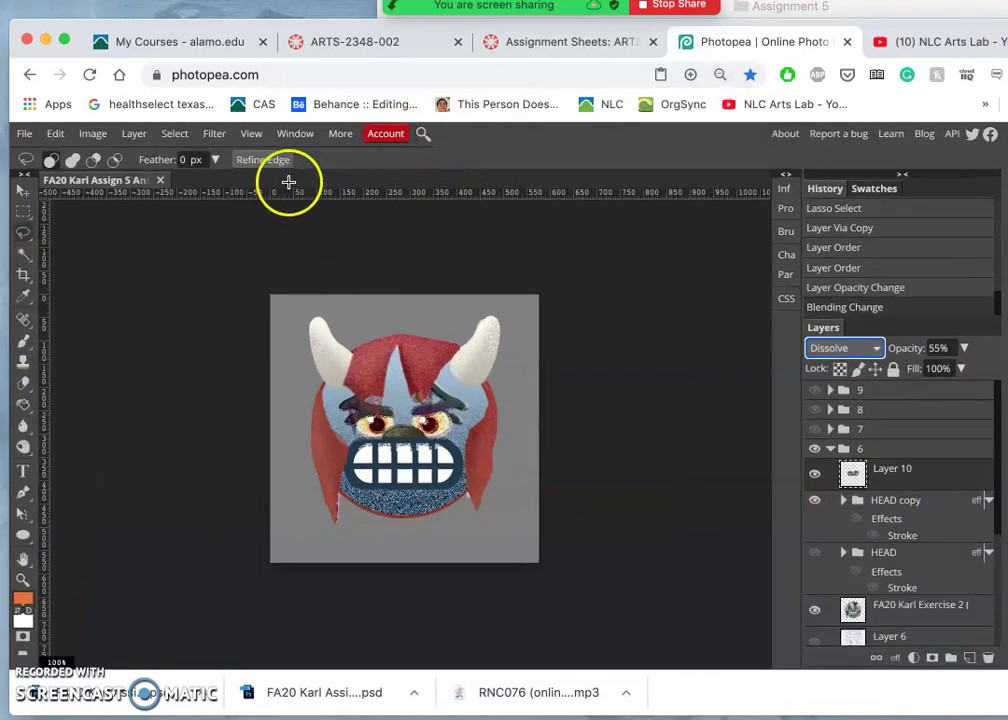
click(284, 75)
click(328, 352)
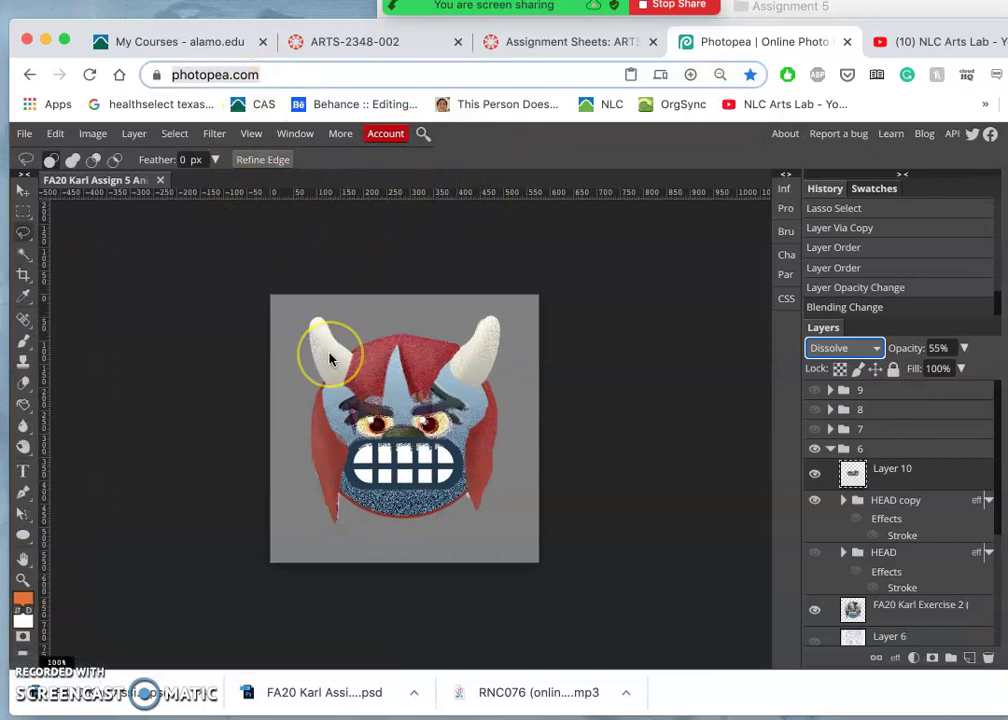
key(ctrl+plus)
key(ctrl+minus)
key(ctrl+minus)
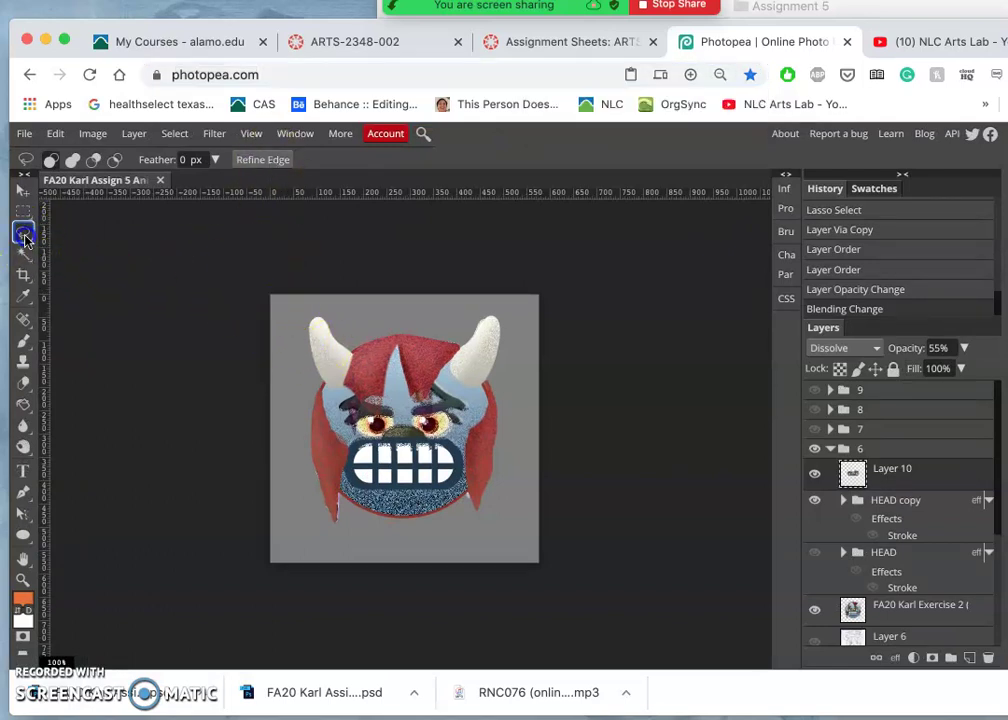
Try to select the copied layer's overlap along the upper teeth with the Magic Wand at tolerance 10.
key(ctrl+d)
key(ctrl+plus)
key(ctrl+plus)
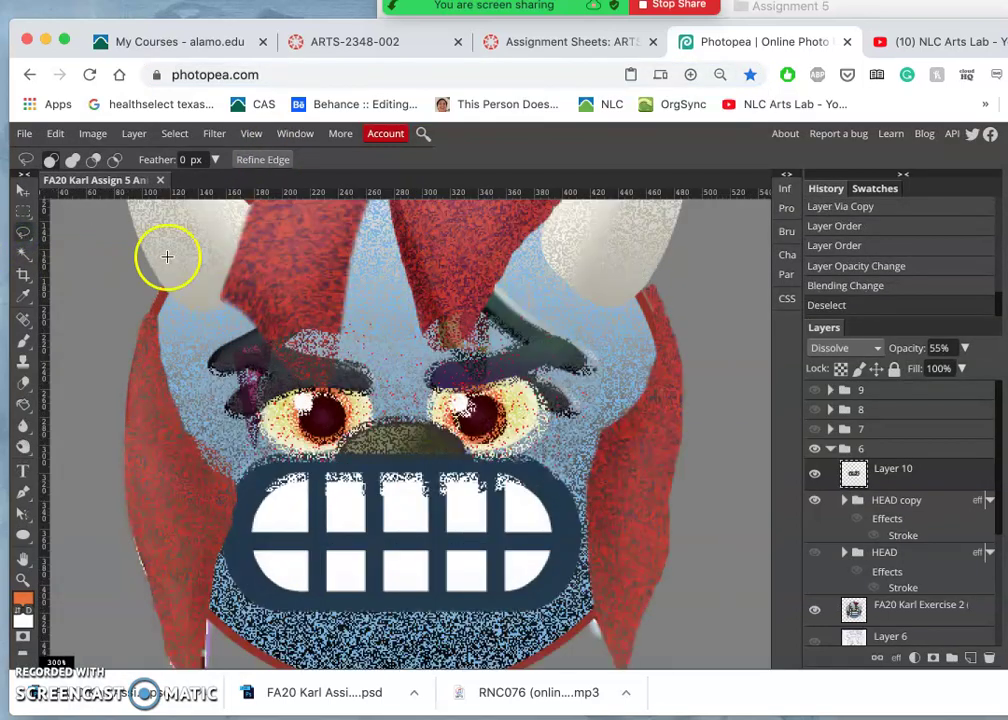
scroll(301, 297, left, 3)
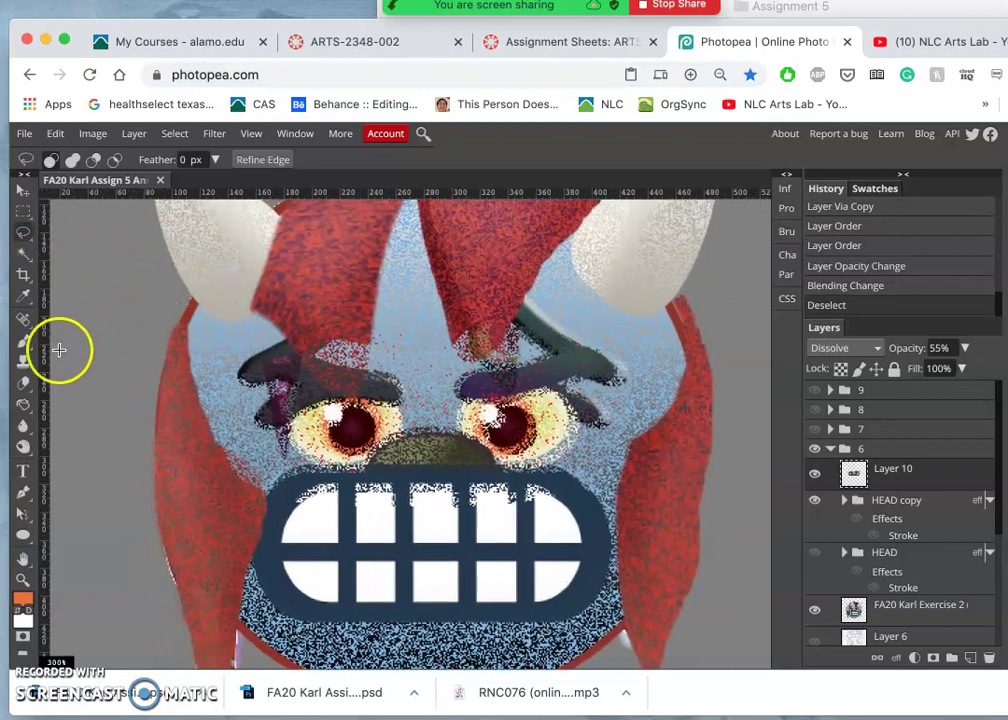
click(23, 253)
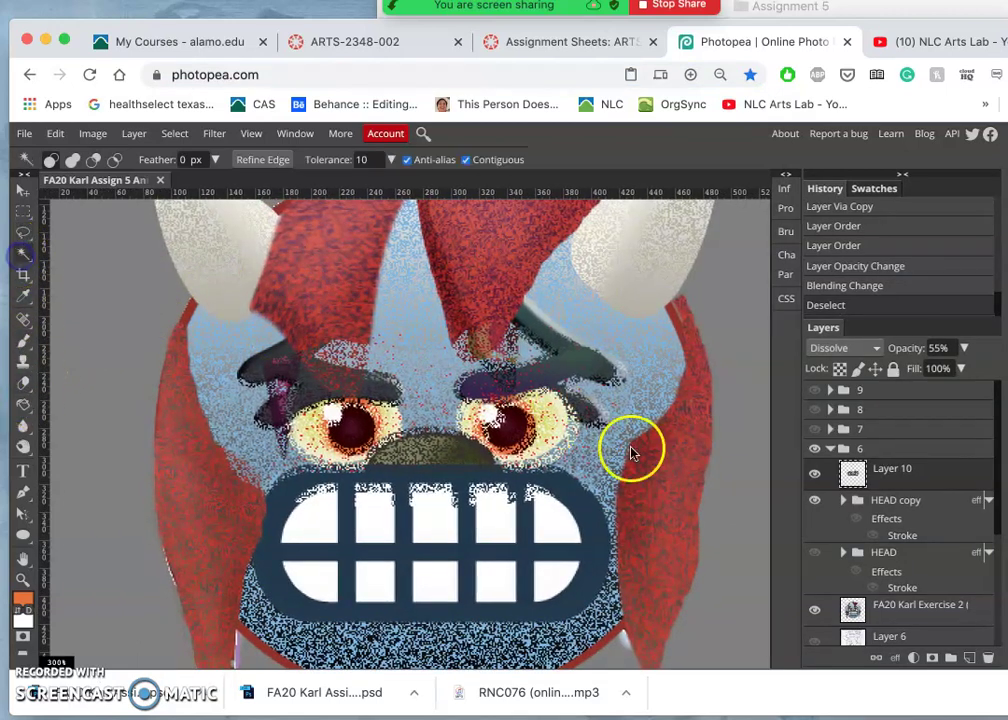
click(577, 490)
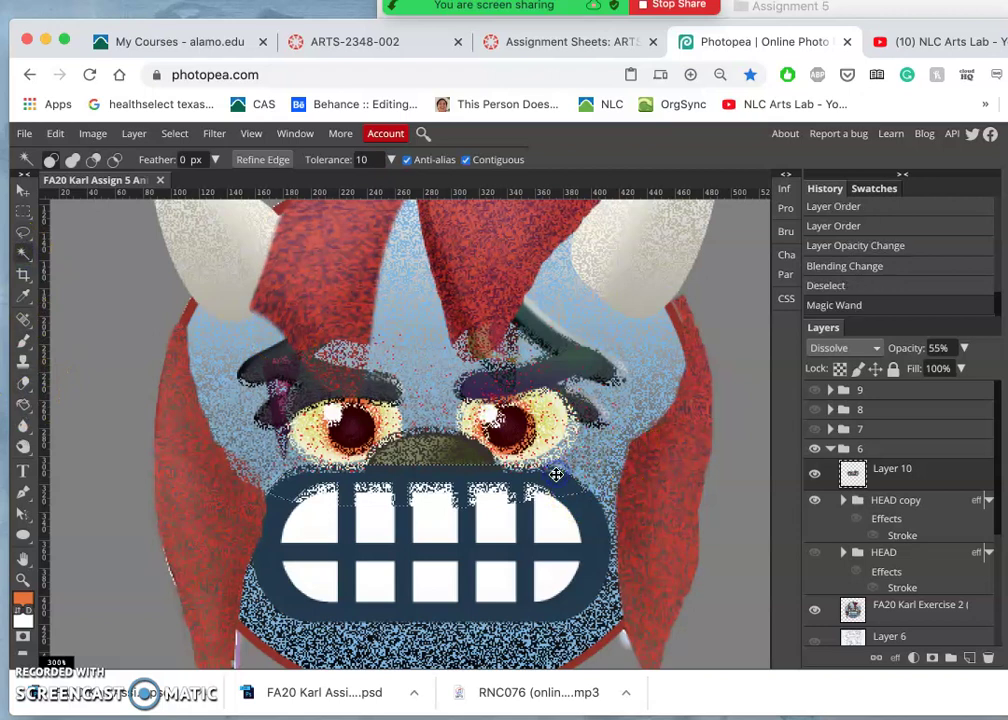
click(538, 524)
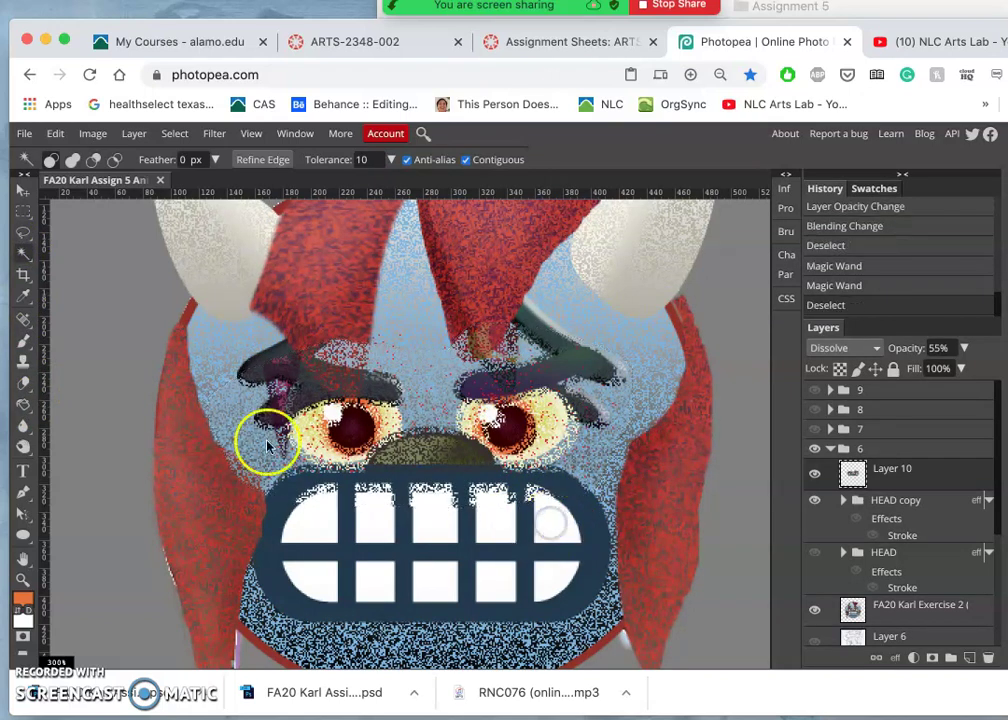
Dab a 15 px eraser at 66% opacity over the copied layer's speckles near the teeth and the left cheek.
click(23, 383)
key(ctrl+d)
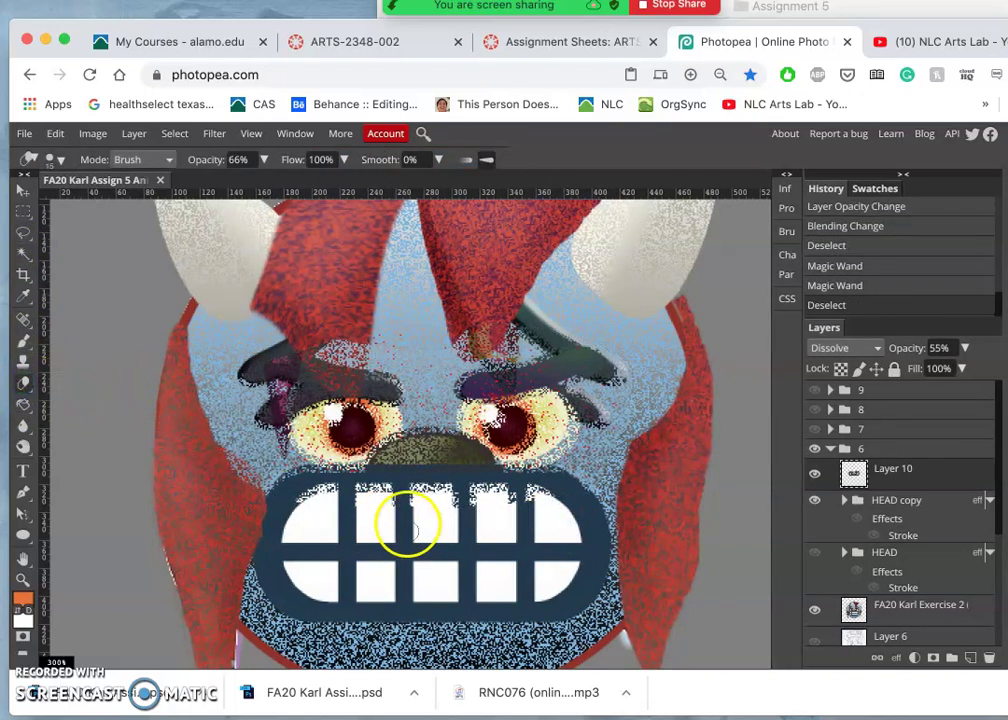
click(395, 513)
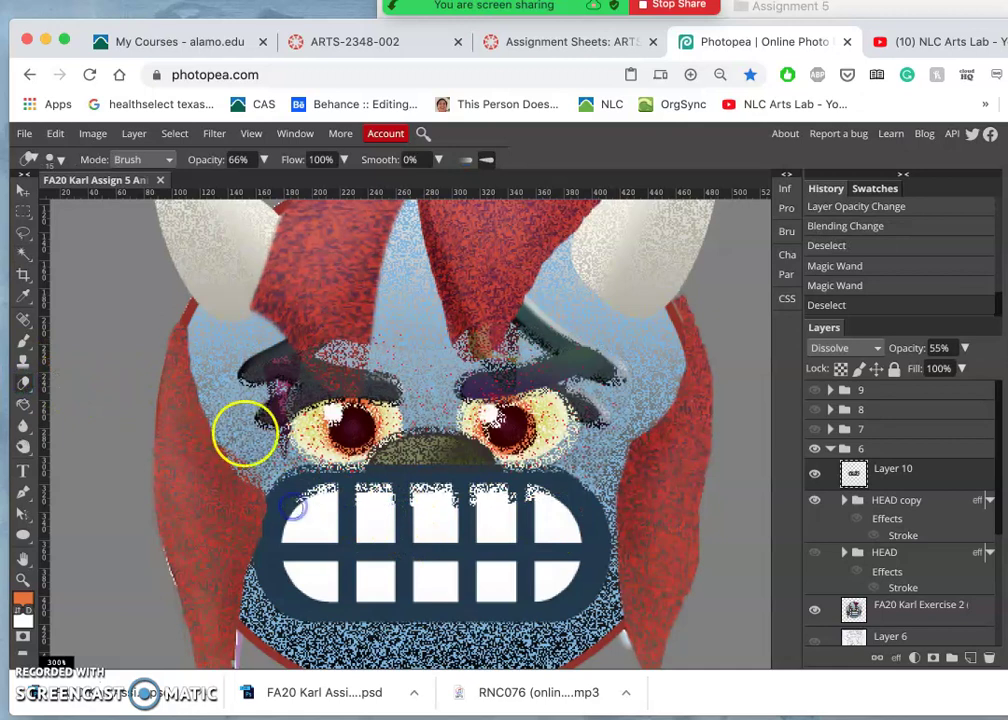
click(236, 418)
Lasso the copied layer's overlap on the upper row of teeth, delete it and deselect.
click(23, 230)
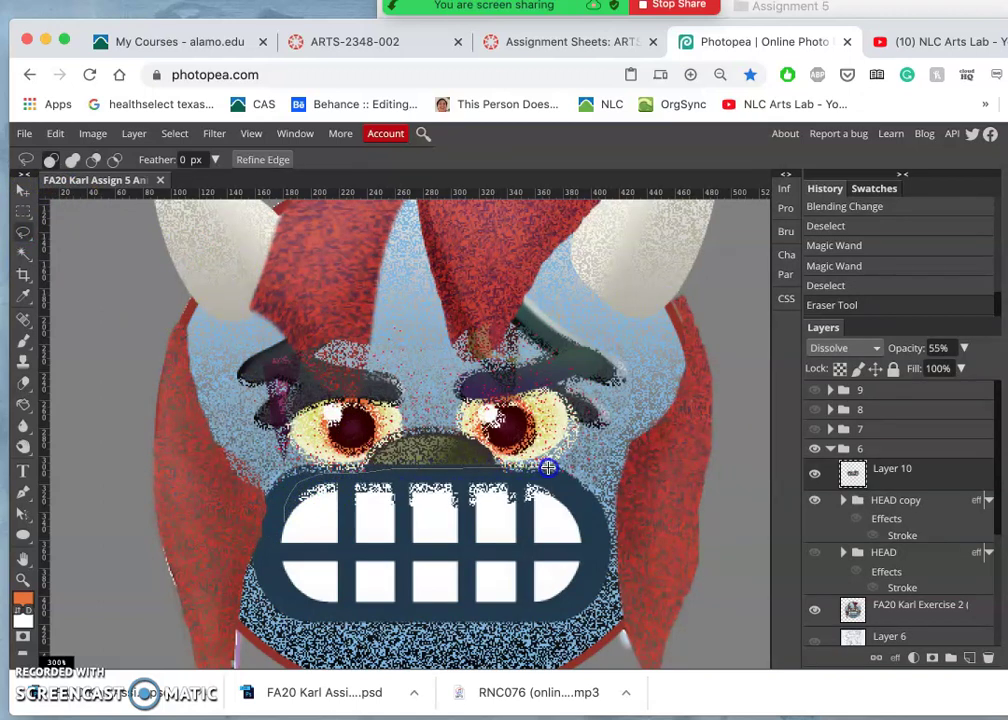
mouse_move(603, 518)
mouse_down()
mouse_move(541, 552)
mouse_move(358, 543)
mouse_move(259, 501)
mouse_up()
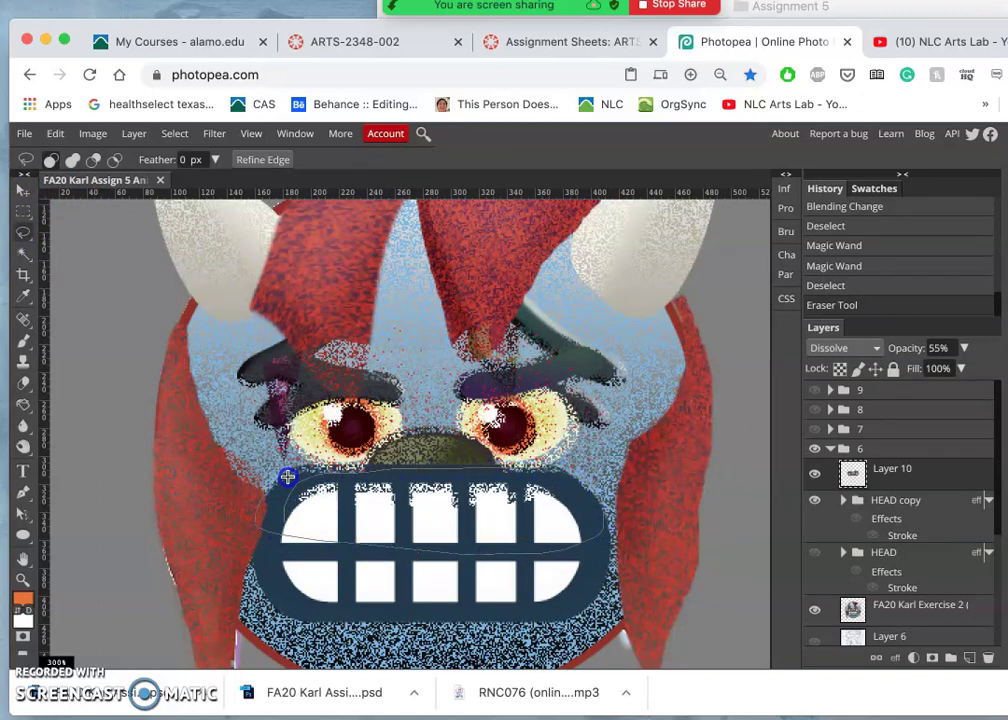
drag(346, 469, 399, 471)
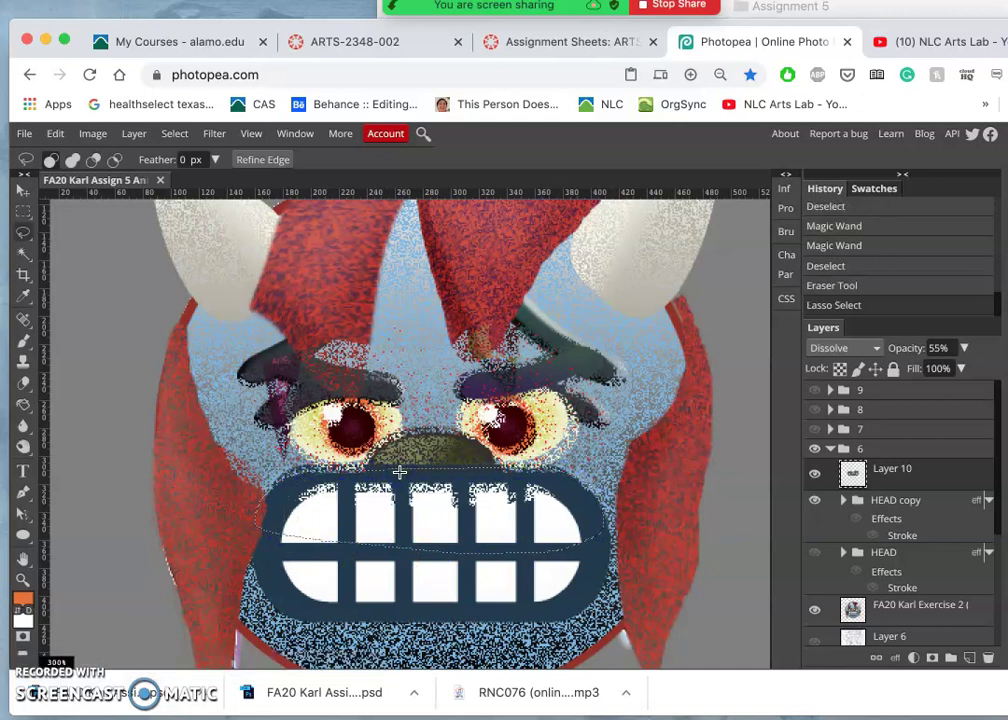
key(Delete)
click(472, 479)
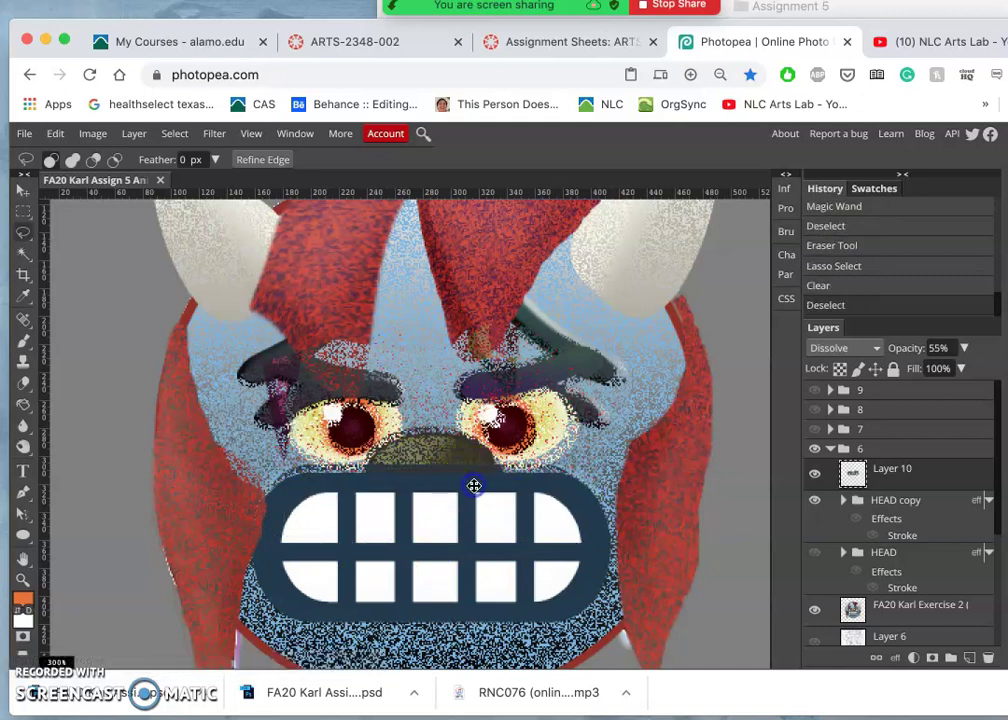
Lasso the copied layer's pixels over the left eyebrow and lashes, delete them and deselect.
click(418, 438)
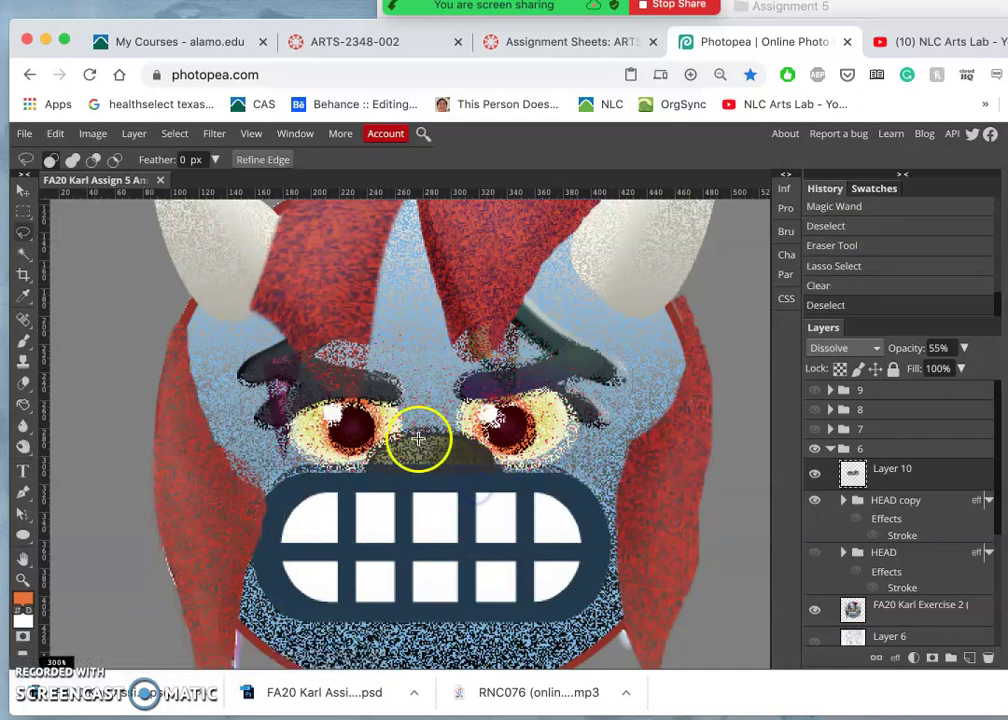
drag(409, 351, 382, 379)
mouse_move(298, 418)
mouse_down()
mouse_move(281, 457)
mouse_move(249, 421)
mouse_up()
drag(296, 348, 353, 328)
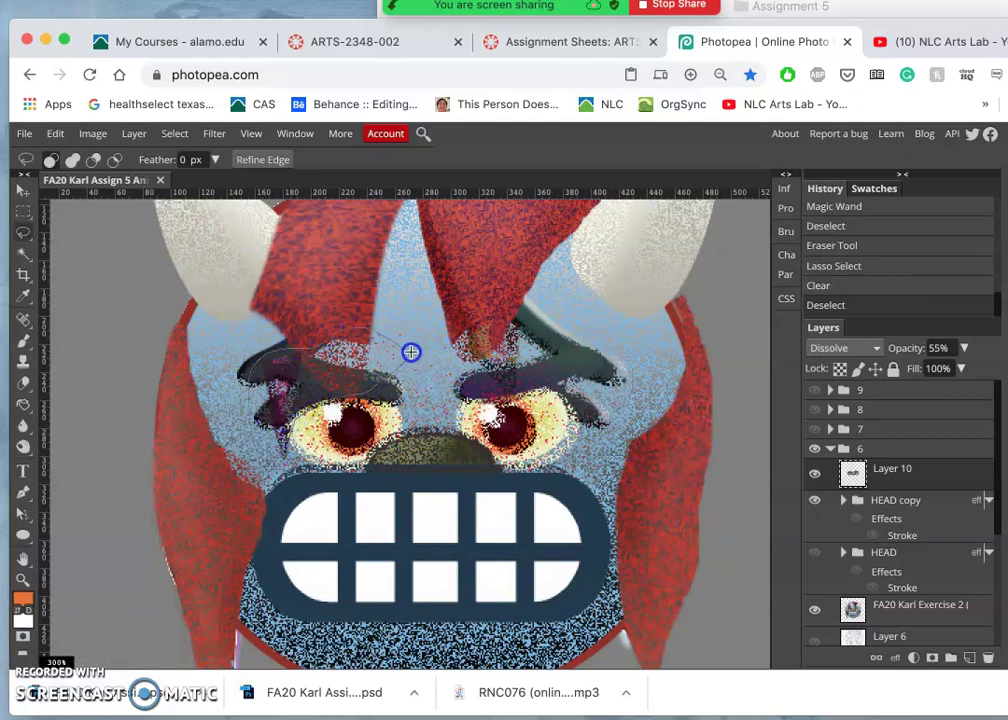
drag(410, 351, 412, 351)
key(Delete)
click(547, 326)
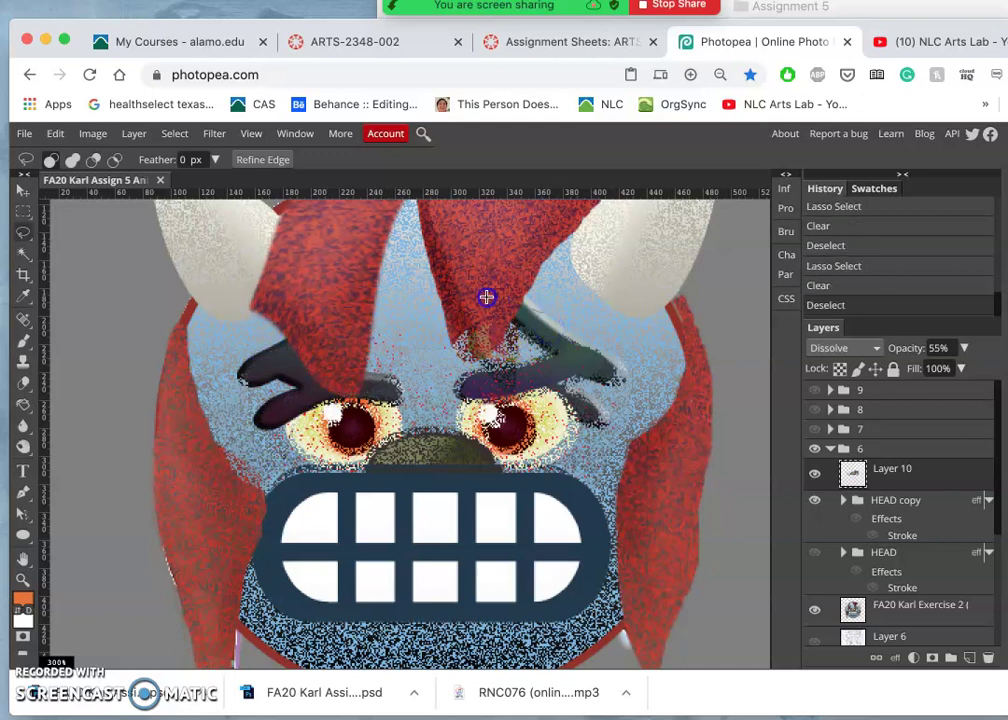
Lasso the copied layer's pixels over the right eyebrow and hood tip, delete them and deselect.
mouse_move(486, 297)
mouse_down()
mouse_move(449, 318)
mouse_move(437, 353)
mouse_move(457, 397)
mouse_up()
mouse_move(574, 403)
mouse_down()
mouse_move(623, 420)
mouse_move(628, 375)
mouse_move(589, 331)
mouse_up()
key(Delete)
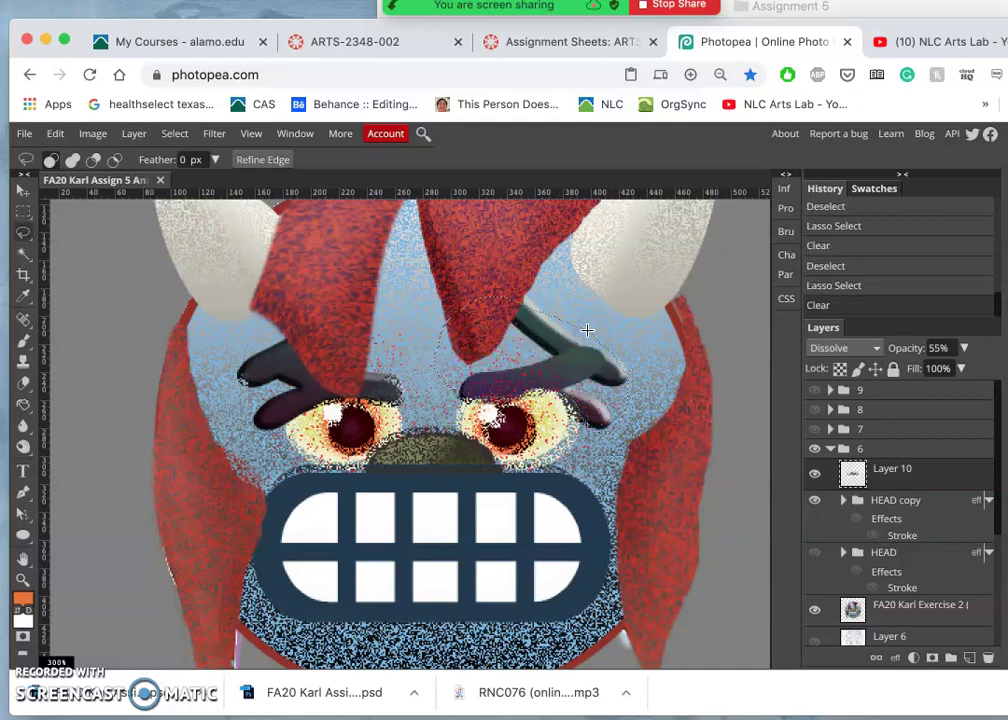
key(Delete)
key(Delete)
click(580, 315)
Lasso the remaining speckles around the outer end of the left eyebrow and clear them from the copied layer.
click(461, 338)
click(294, 347)
click(253, 350)
drag(251, 392, 274, 374)
key(Delete)
key(Delete)
Clear the leftover copied pixels along the lower stroke of the right eyebrow with a lasso selection and deselect.
click(393, 355)
mouse_move(460, 383)
mouse_down()
mouse_move(491, 396)
mouse_move(562, 390)
mouse_up()
double_click(527, 353)
key(Delete)
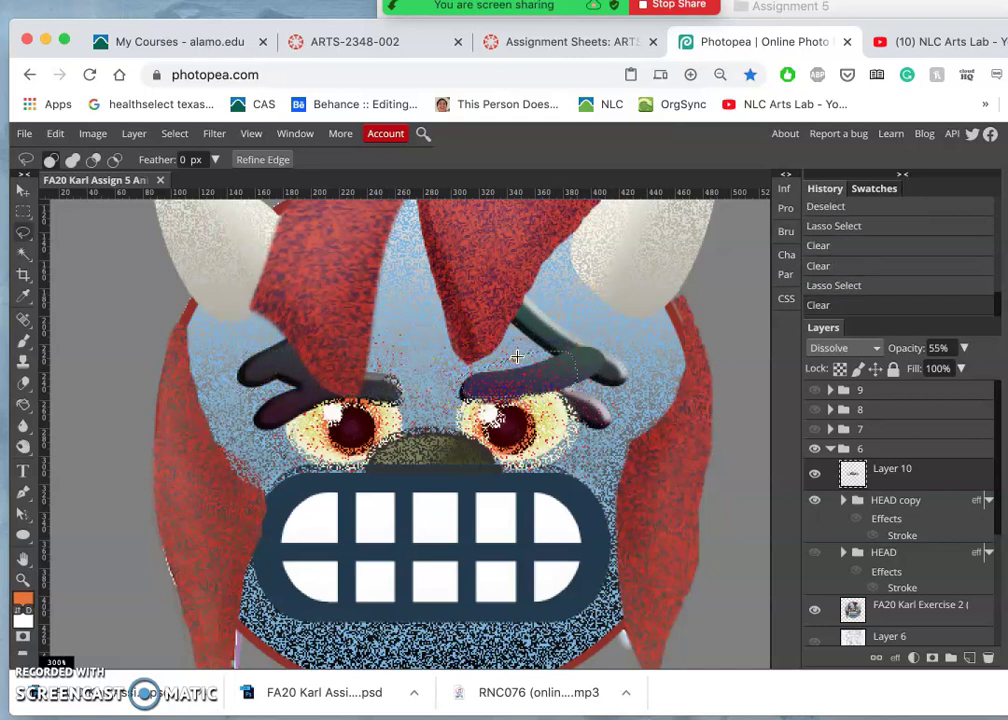
click(594, 412)
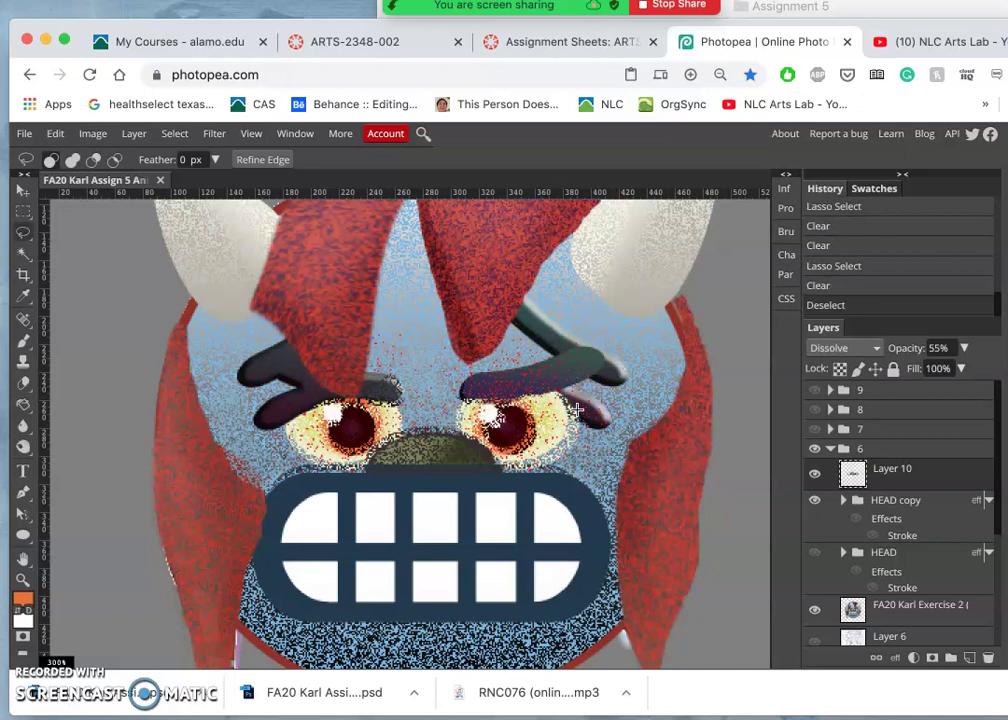
Try clearing a lassoed crescent of the copied layer along the right eye's outer lower edge, and undo the deletion.
mouse_move(577, 410)
mouse_down()
mouse_move(562, 448)
mouse_move(525, 471)
mouse_up()
click(595, 423)
key(Delete)
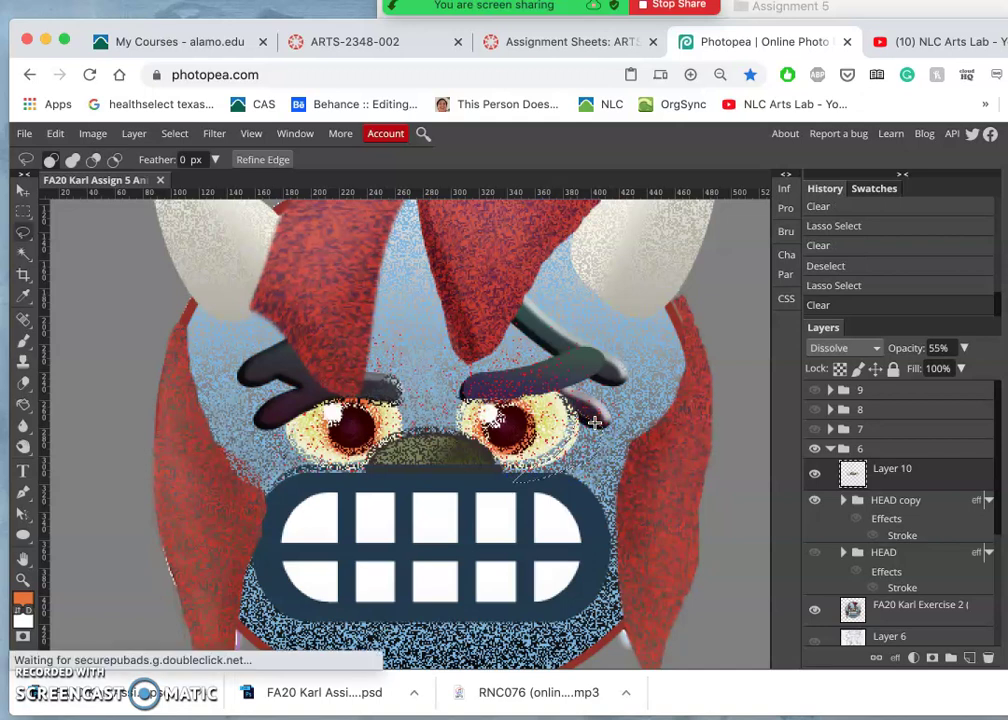
click(628, 430)
click(619, 468)
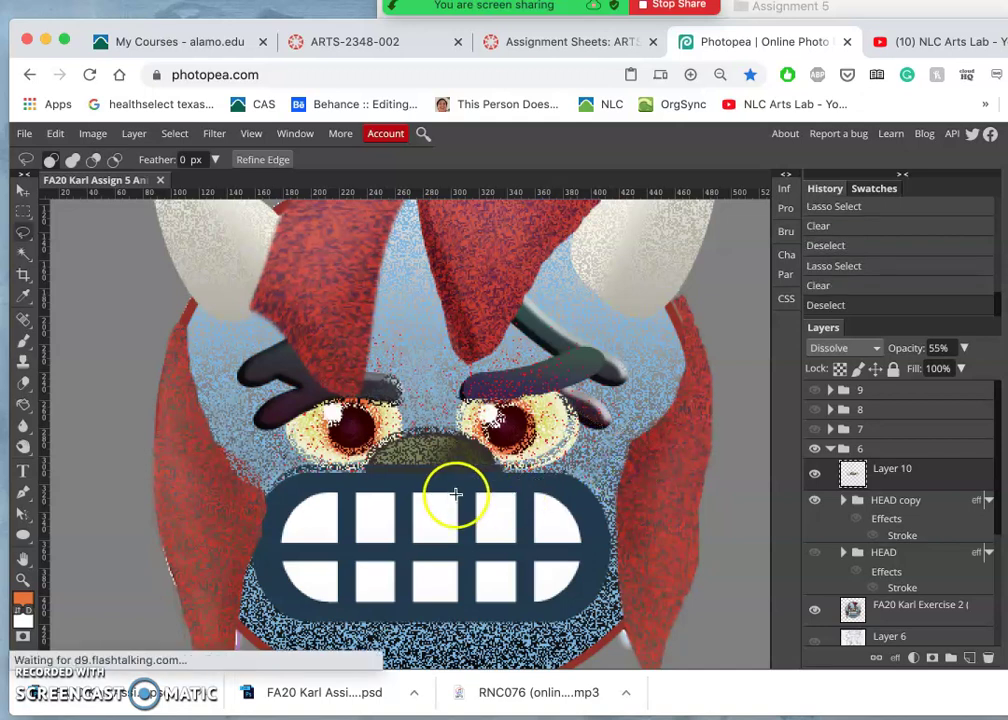
key(super+z)
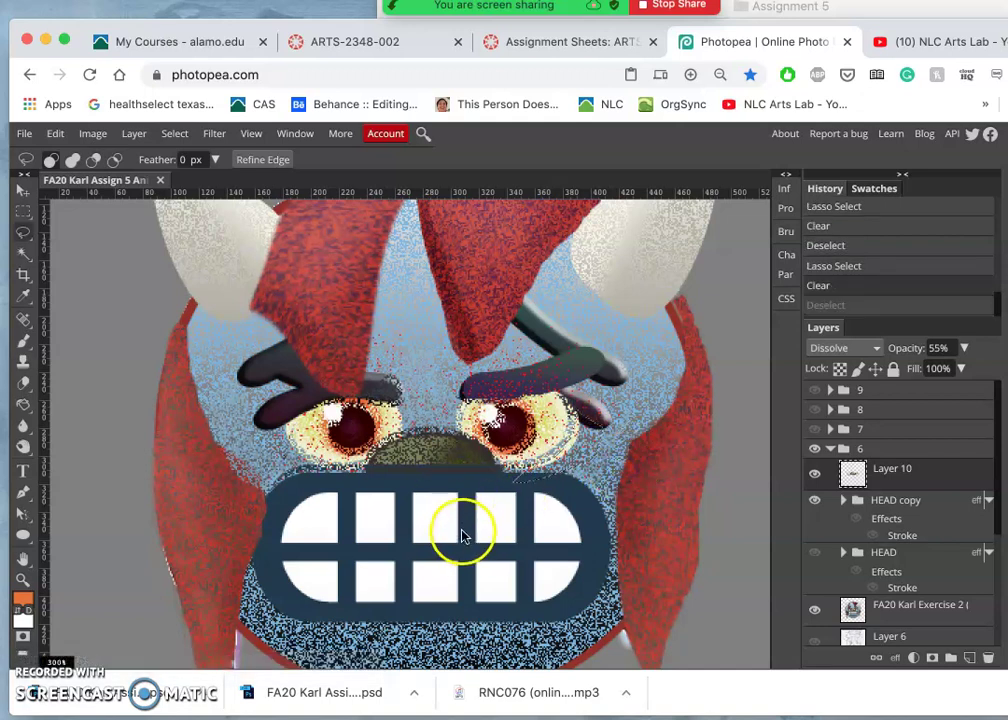
key(super+z)
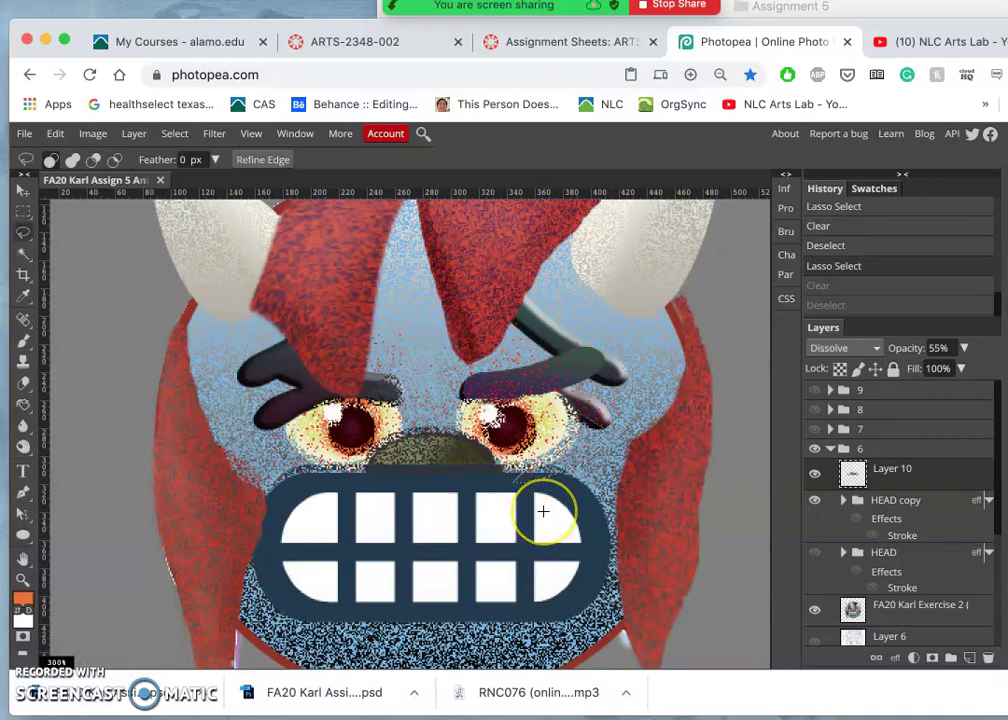